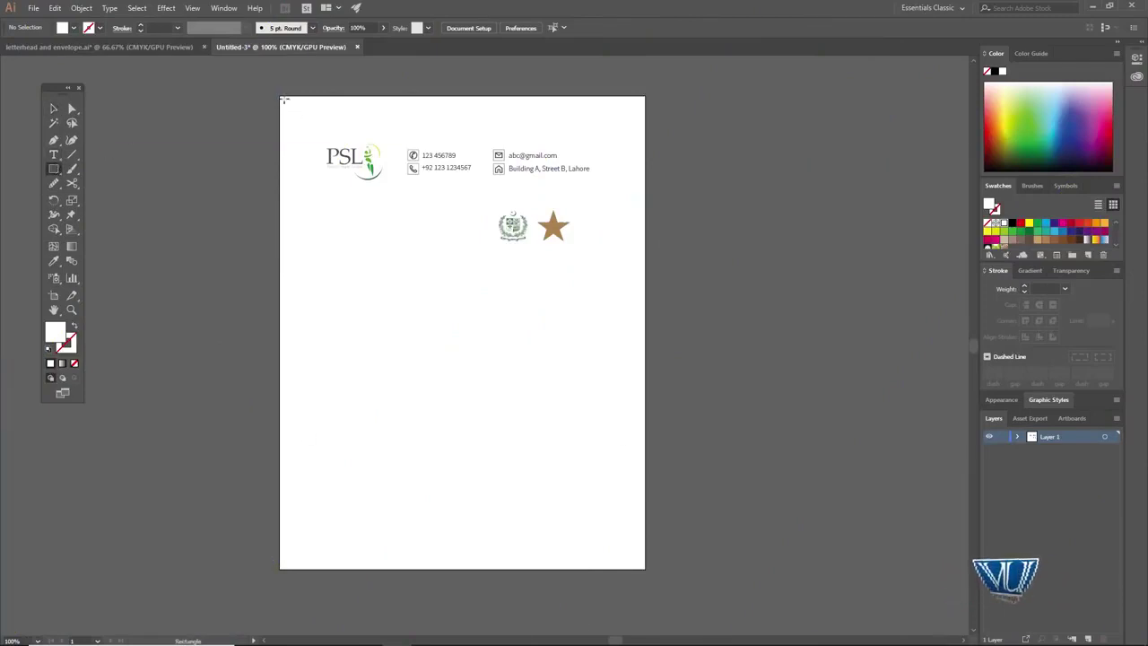
# Draw a white 8.5 × 11 in rectangle without a stroke that covers the whole page behind the existing artwork
pyautogui.moveTo(282, 99); pyautogui.dragTo(642, 565)
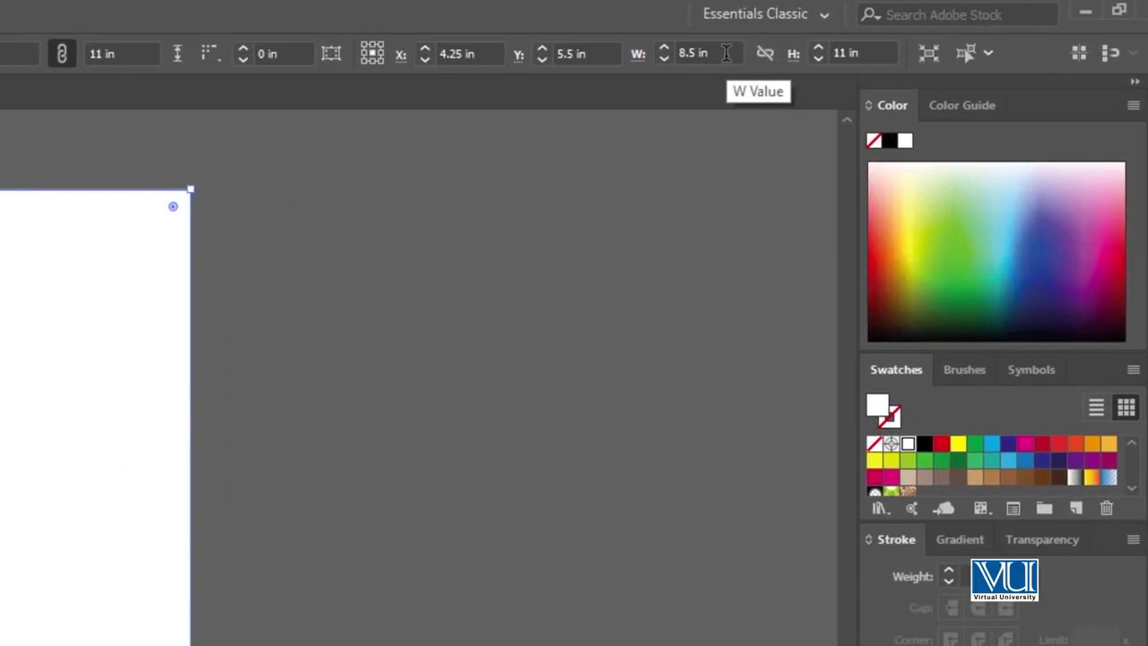
pyautogui.click(726, 53)
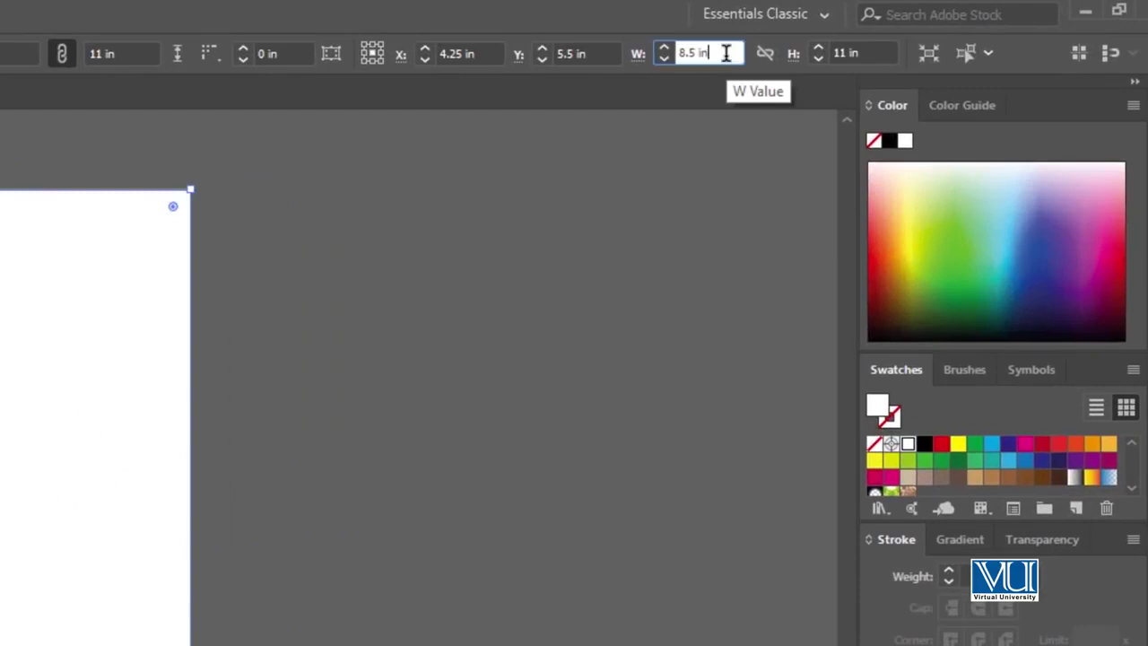
pyautogui.click(856, 53)
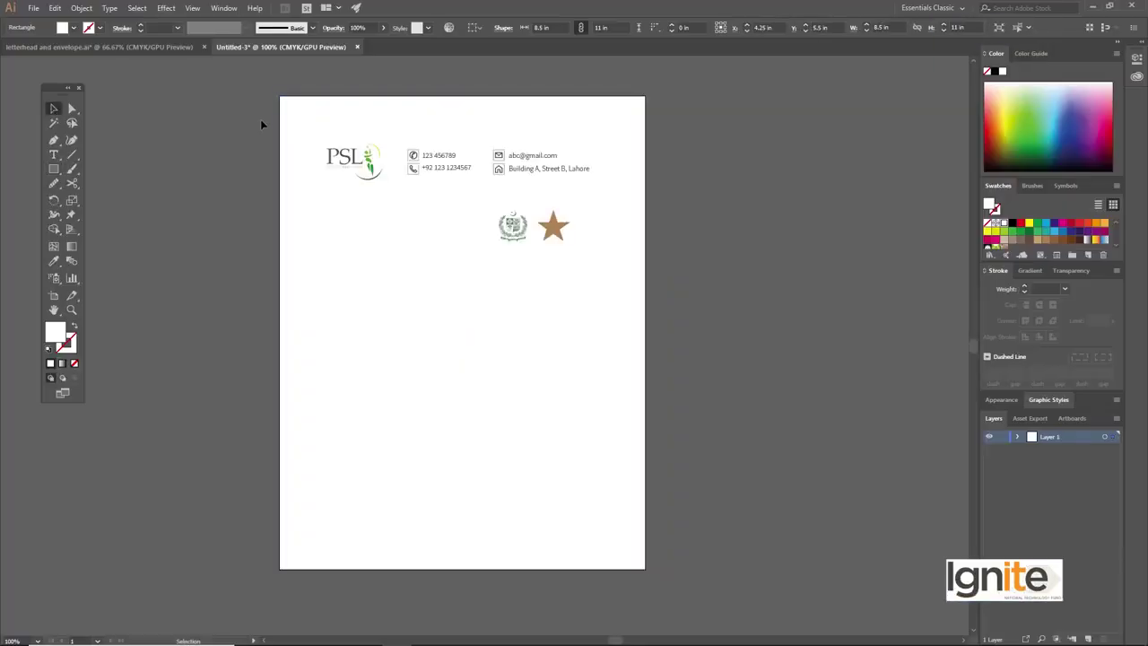
pyautogui.click(262, 125)
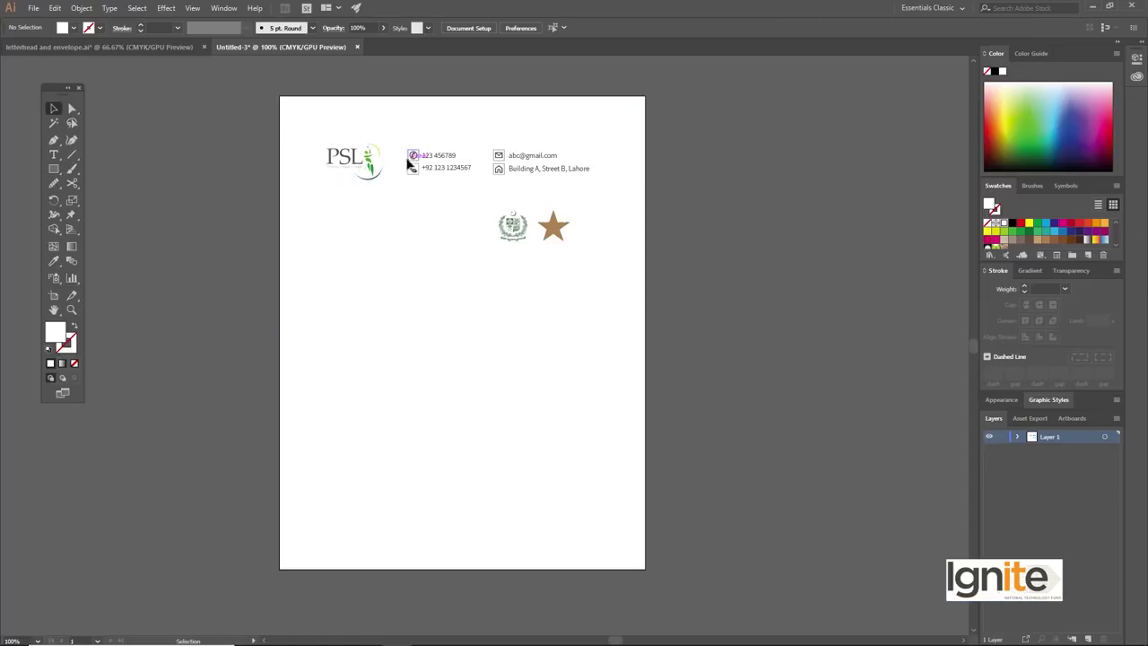
# Move the contact details group and the emblem-and-star group off the page, into the empty area beside its right edge
pyautogui.click(367, 167)
pyautogui.click(395, 170)
pyautogui.click(414, 167)
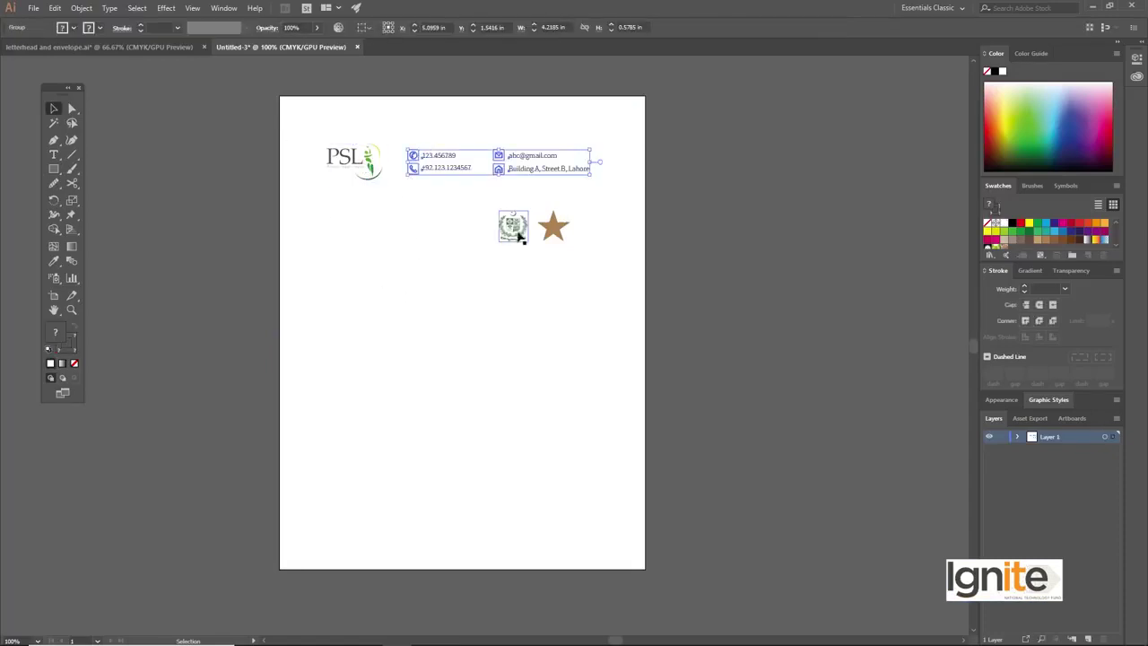
pyautogui.click(515, 231)
pyautogui.click(465, 216)
pyautogui.press('z')
pyautogui.click(439, 221)
pyautogui.press('v')
pyautogui.moveTo(446, 318); pyautogui.dragTo(415, 278)
pyautogui.click(436, 212)
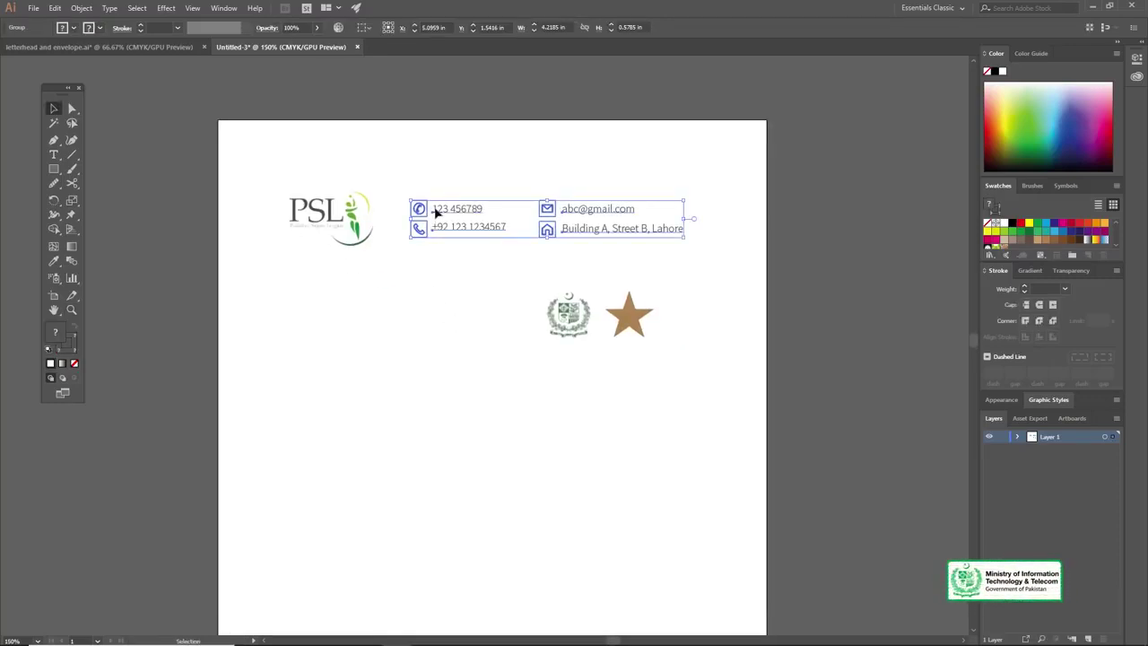
pyautogui.moveTo(450, 208); pyautogui.dragTo(847, 208)
pyautogui.moveTo(573, 313); pyautogui.dragTo(859, 314)
pyautogui.keyDown('alt'); pyautogui.click(465, 399); pyautogui.keyUp('alt')
pyautogui.keyDown('alt'); pyautogui.click(458, 355); pyautogui.keyUp('alt')
pyautogui.click(503, 320)
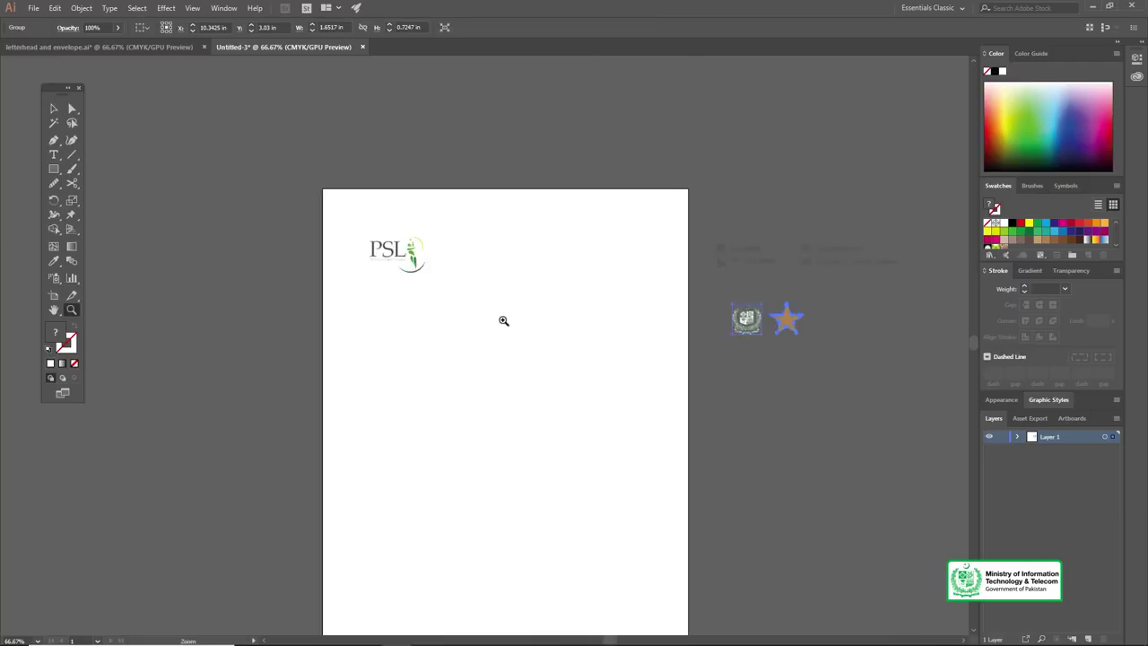
pyautogui.moveTo(486, 290); pyautogui.dragTo(481, 233)
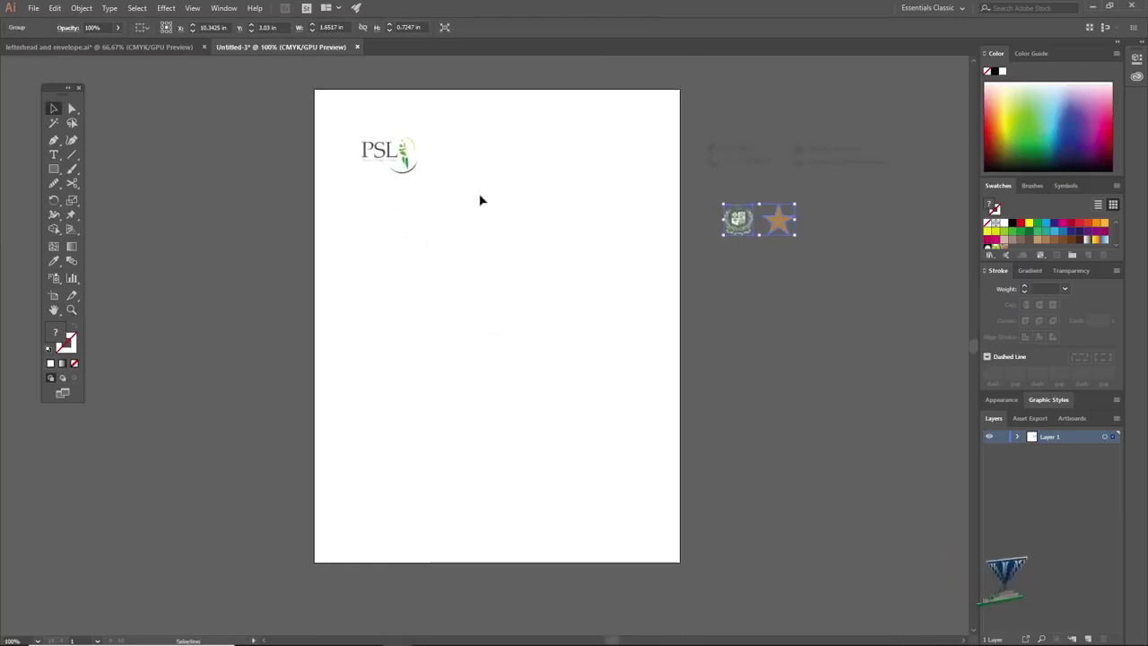
pyautogui.click(474, 266)
pyautogui.moveTo(464, 287); pyautogui.dragTo(441, 262)
pyautogui.keyDown('alt'); pyautogui.click(468, 312); pyautogui.keyUp('alt')
pyautogui.moveTo(489, 347); pyautogui.dragTo(441, 278)
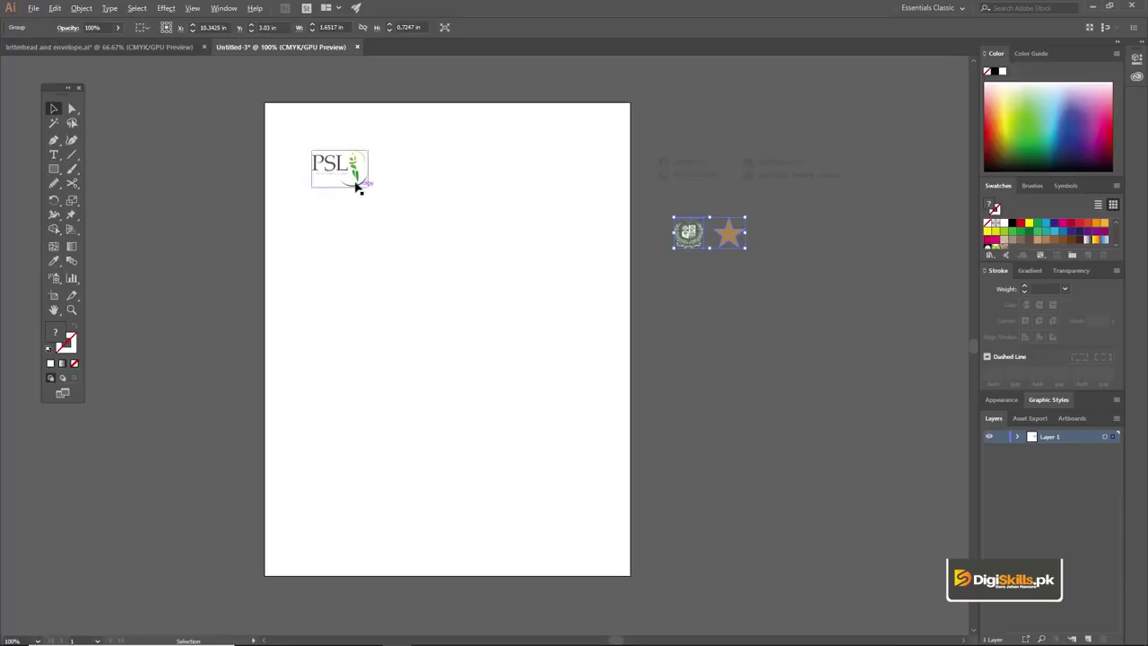
# Move the PSL logo closer to the page's upper-left corner, to about X 1.33 in and Y 1.11 in
pyautogui.press('z')
pyautogui.click(343, 190)
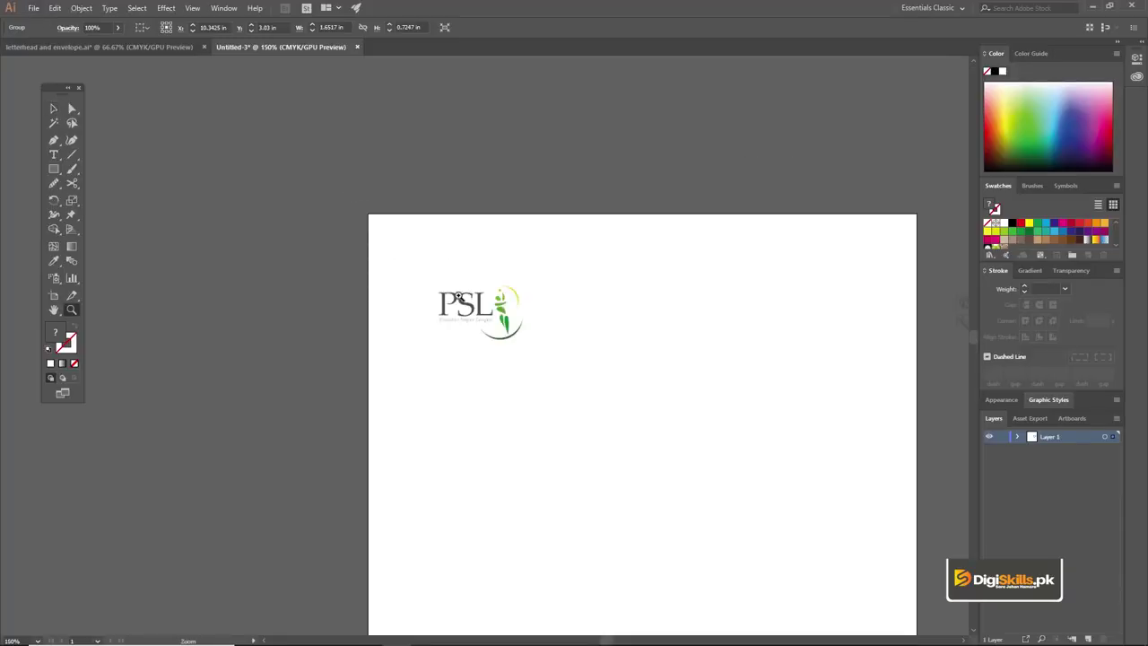
pyautogui.click(457, 296)
pyautogui.press('v')
pyautogui.moveTo(380, 283); pyautogui.dragTo(417, 286)
pyautogui.click(432, 243)
pyautogui.press('z')
pyautogui.keyDown('alt'); pyautogui.click(431, 307); pyautogui.keyUp('alt')
pyautogui.keyDown('alt'); pyautogui.click(430, 307); pyautogui.keyUp('alt')
pyautogui.moveTo(492, 347); pyautogui.dragTo(381, 187)
pyautogui.press('z')
pyautogui.click(393, 215)
pyautogui.press('v')
pyautogui.moveTo(416, 268); pyautogui.dragTo(293, 150)
pyautogui.moveTo(303, 143); pyautogui.dragTo(337, 182)
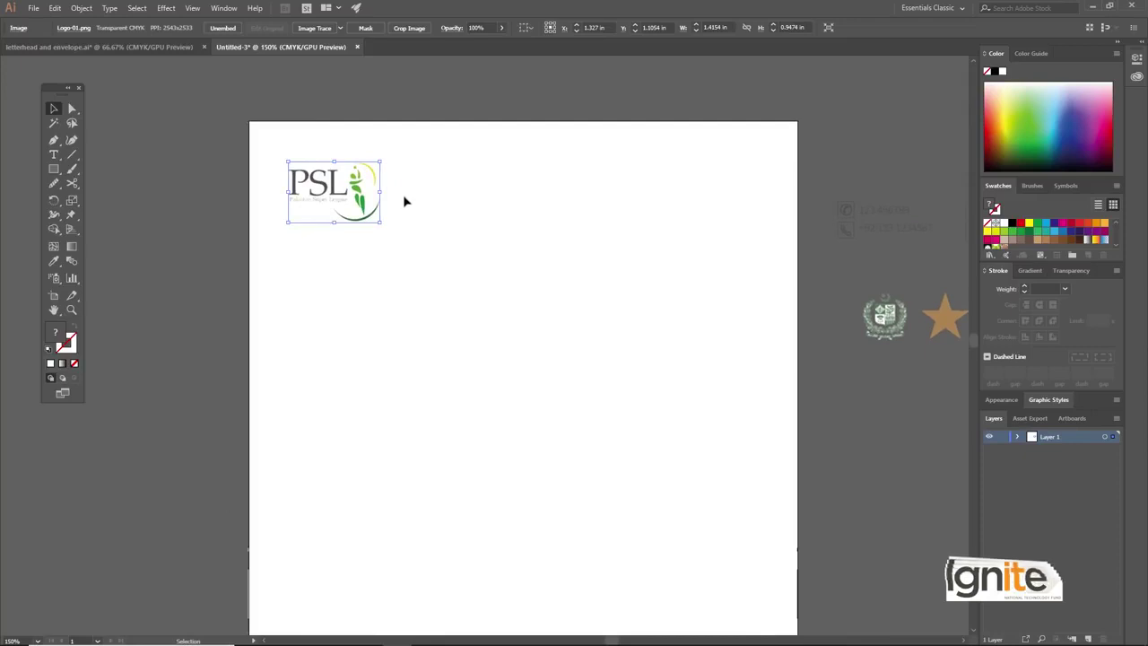
# Draw a horizontal line about 5.13 in long, starting beside the bottom of the logo and running towards the page's right edge
pyautogui.press('z')
pyautogui.click(463, 242)
pyautogui.press('v')
pyautogui.moveTo(544, 280); pyautogui.dragTo(462, 227)
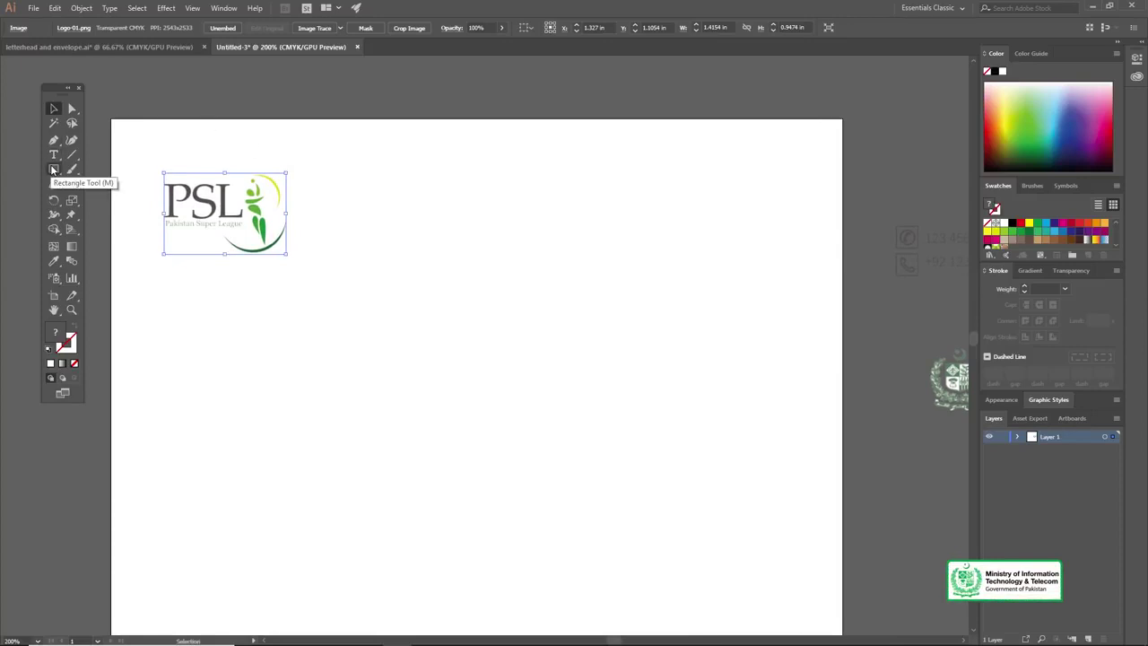
pyautogui.click(73, 158)
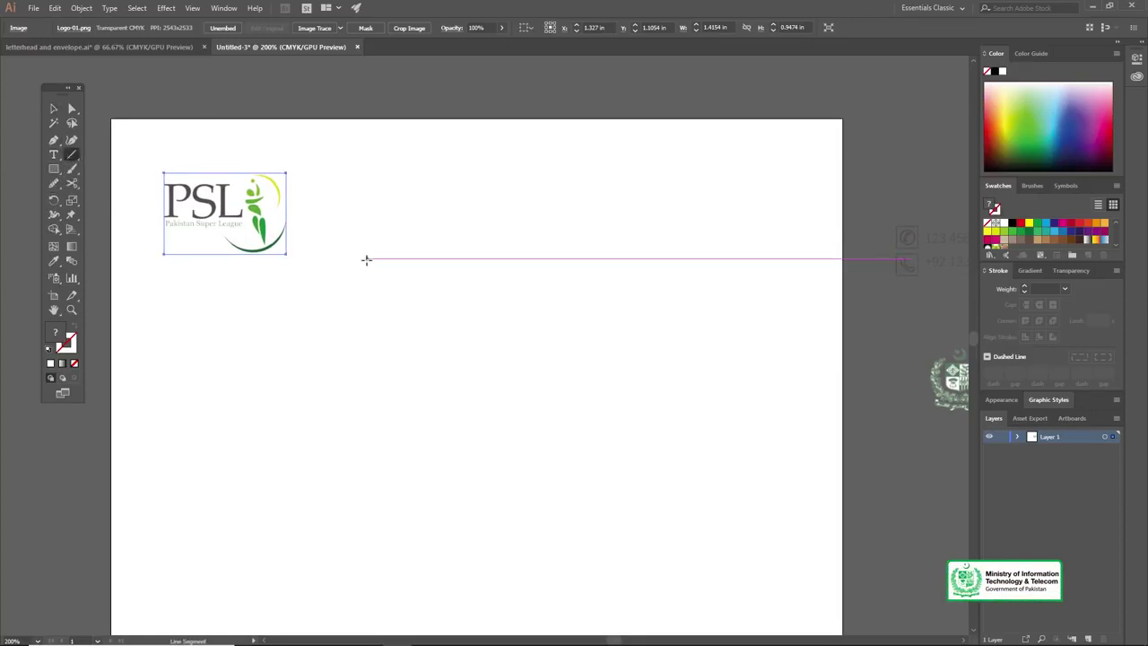
pyautogui.moveTo(317, 250); pyautogui.dragTo(759, 251)
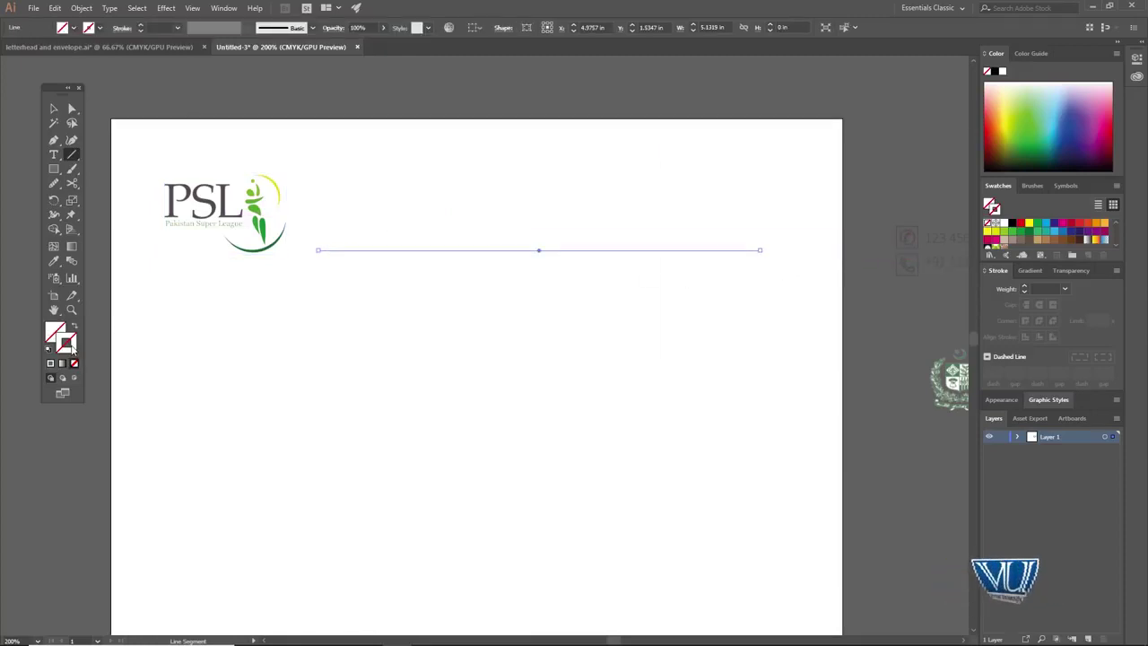
# Give the horizontal line a black (000000) stroke with a weight of 0.75 pt
pyautogui.doubleClick(68, 344)
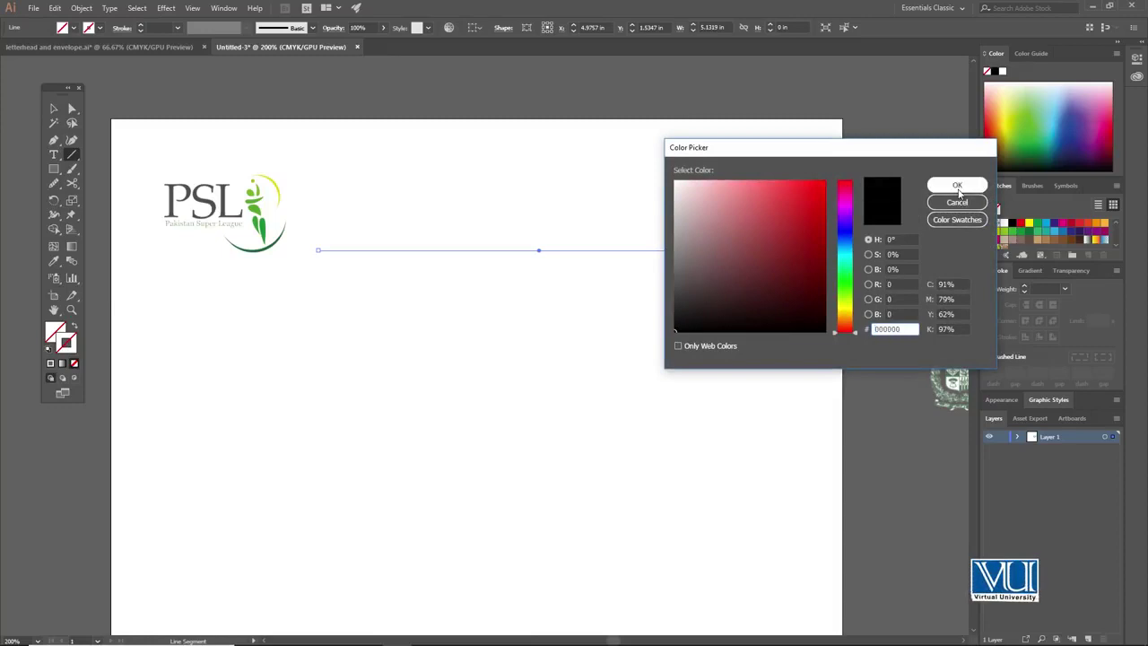
pyautogui.click(957, 185)
pyautogui.click(177, 29)
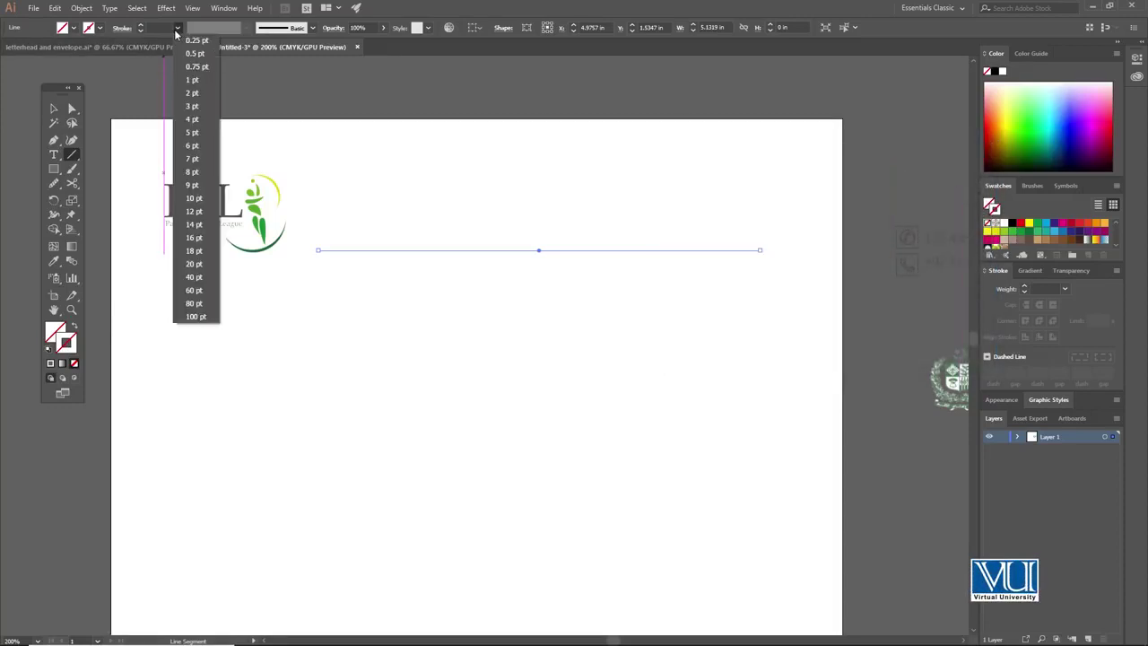
pyautogui.click(191, 66)
pyautogui.press('v')
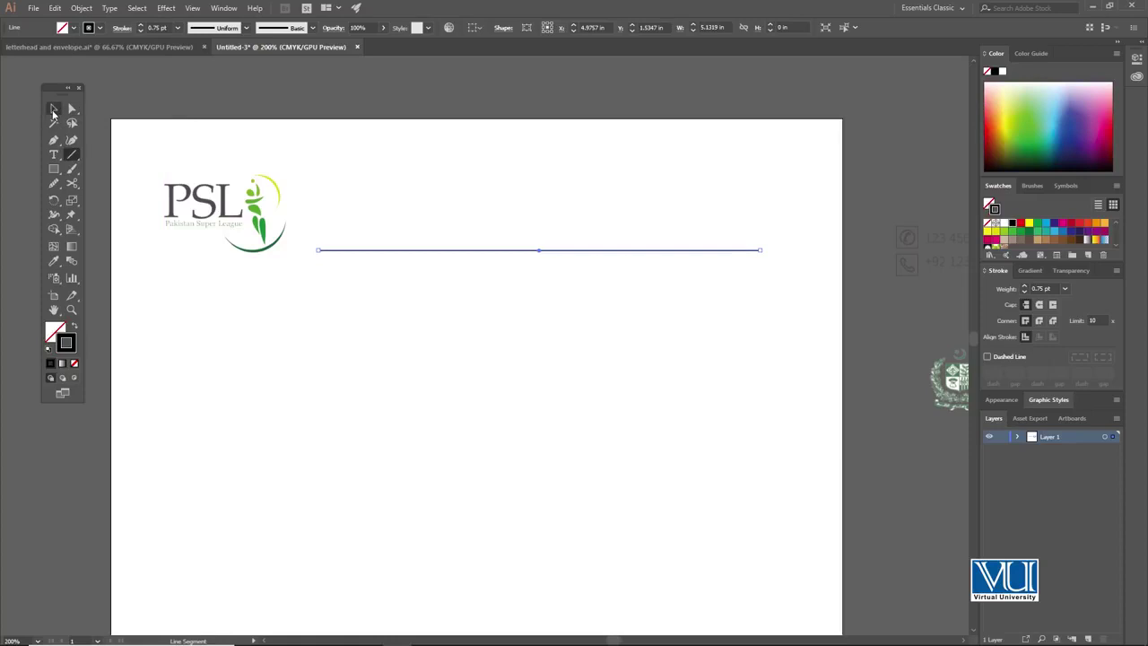
pyautogui.click(224, 96)
# Lengthen the line at both ends to about 5.53 in so that it starts close to the logo
pyautogui.click(457, 253)
pyautogui.moveTo(453, 251); pyautogui.dragTo(443, 251)
pyautogui.moveTo(741, 250); pyautogui.dragTo(775, 250)
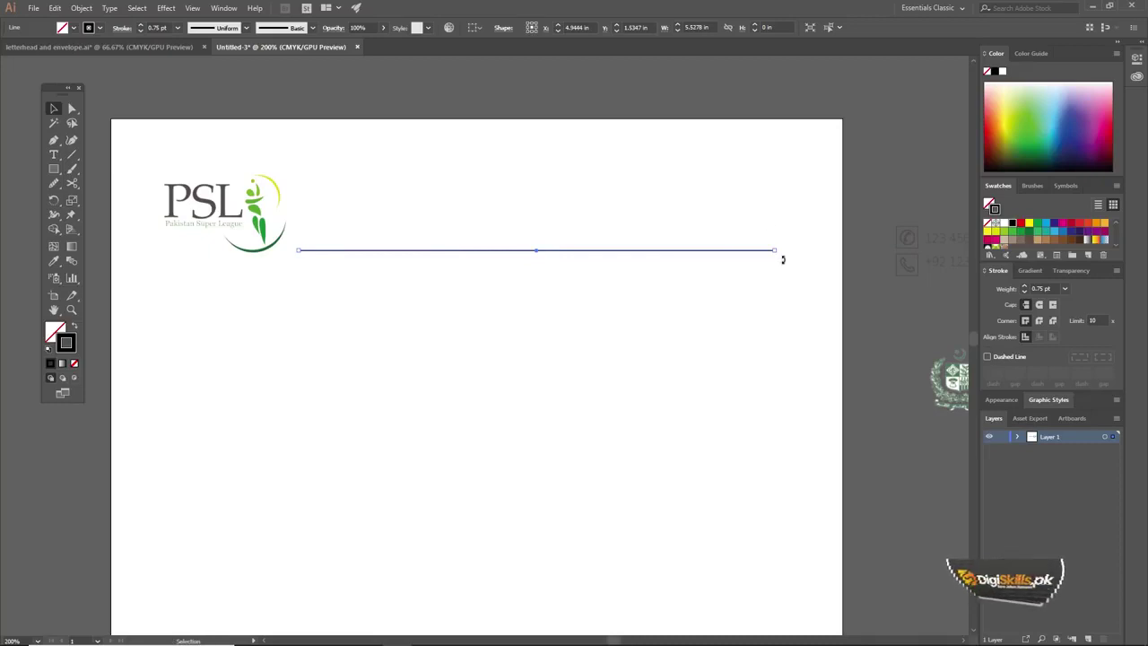
pyautogui.click(730, 223)
# Raise the line beside the logo to about Y 1.35 in and lengthen it to about 5.61 in
pyautogui.moveTo(570, 288); pyautogui.dragTo(572, 251)
pyautogui.hotkey('ctrl', 'space')
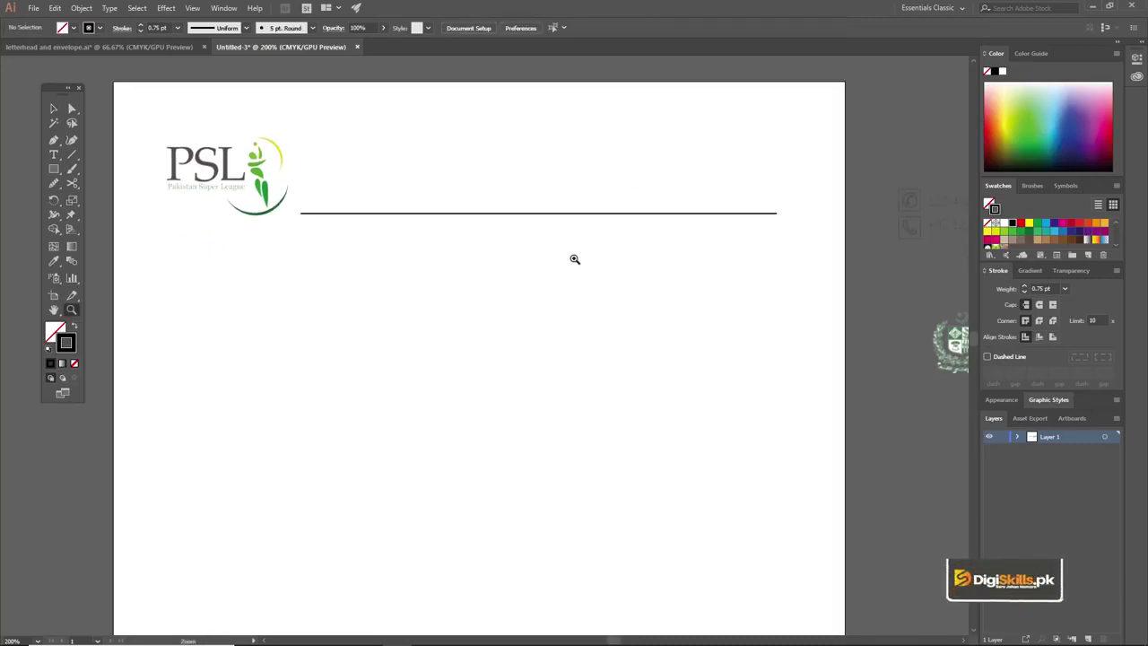
pyautogui.click(582, 214)
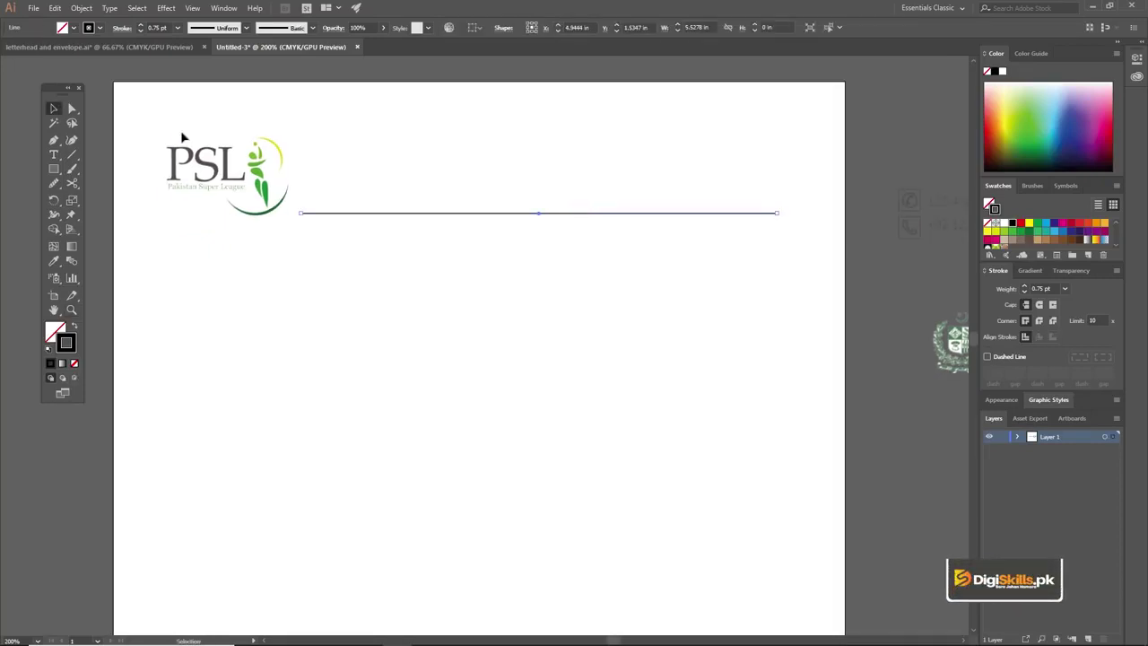
pyautogui.moveTo(322, 214); pyautogui.dragTo(333, 199)
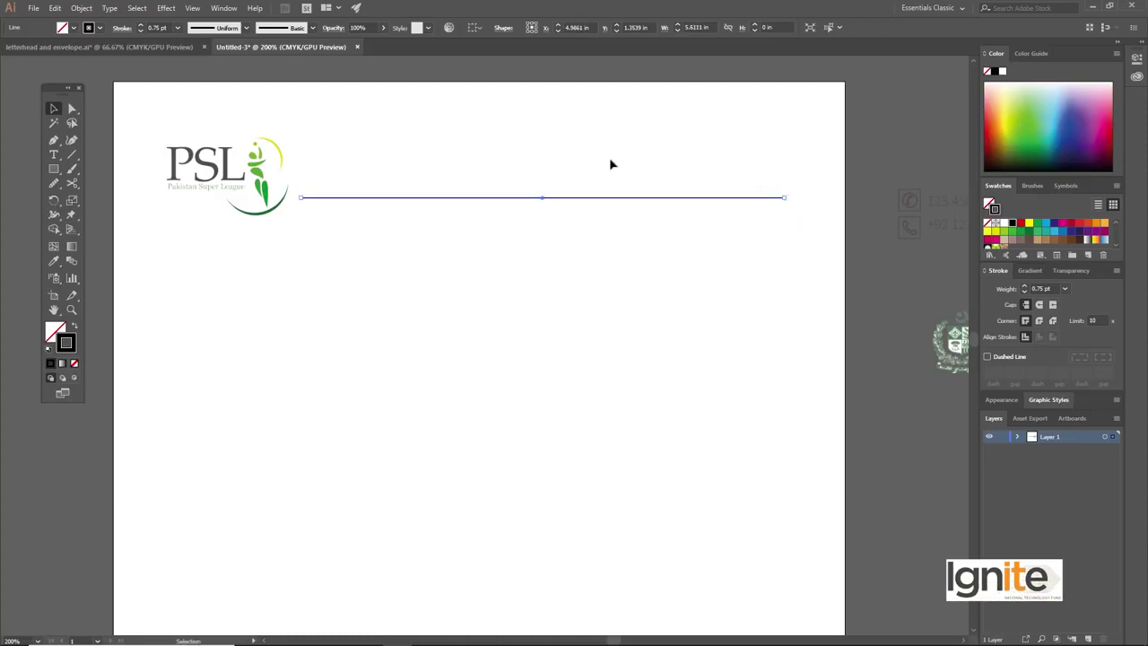
pyautogui.click(652, 250)
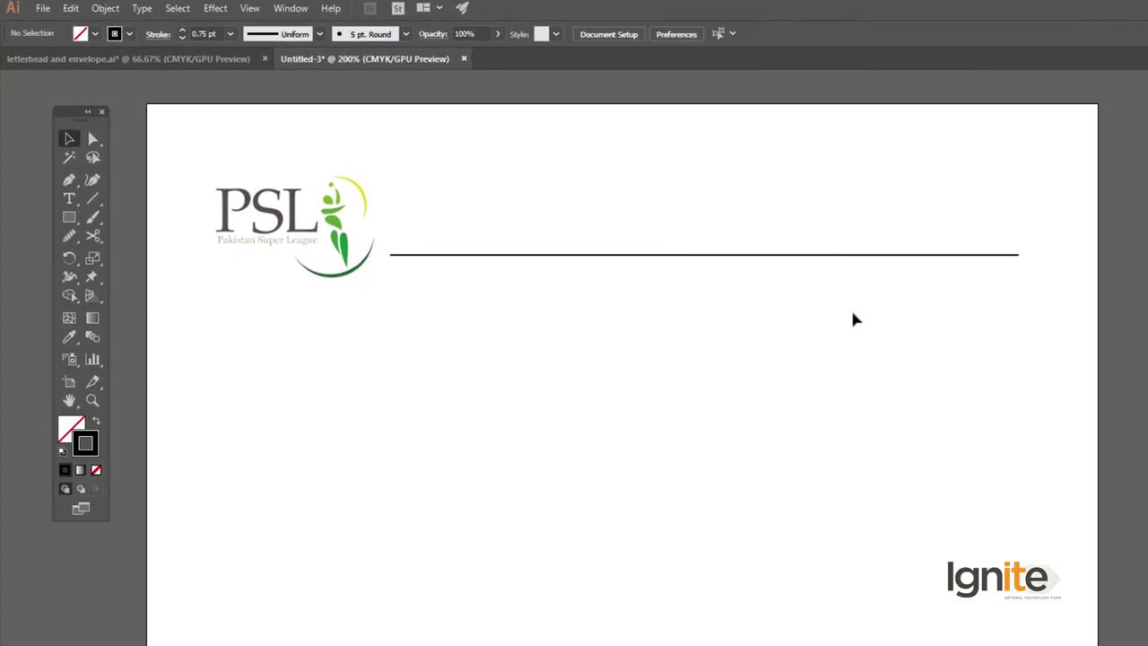
# Add the text "Ref. No:" in 12 pt Myriad Pro Regular below the right part of the line
pyautogui.press('t')
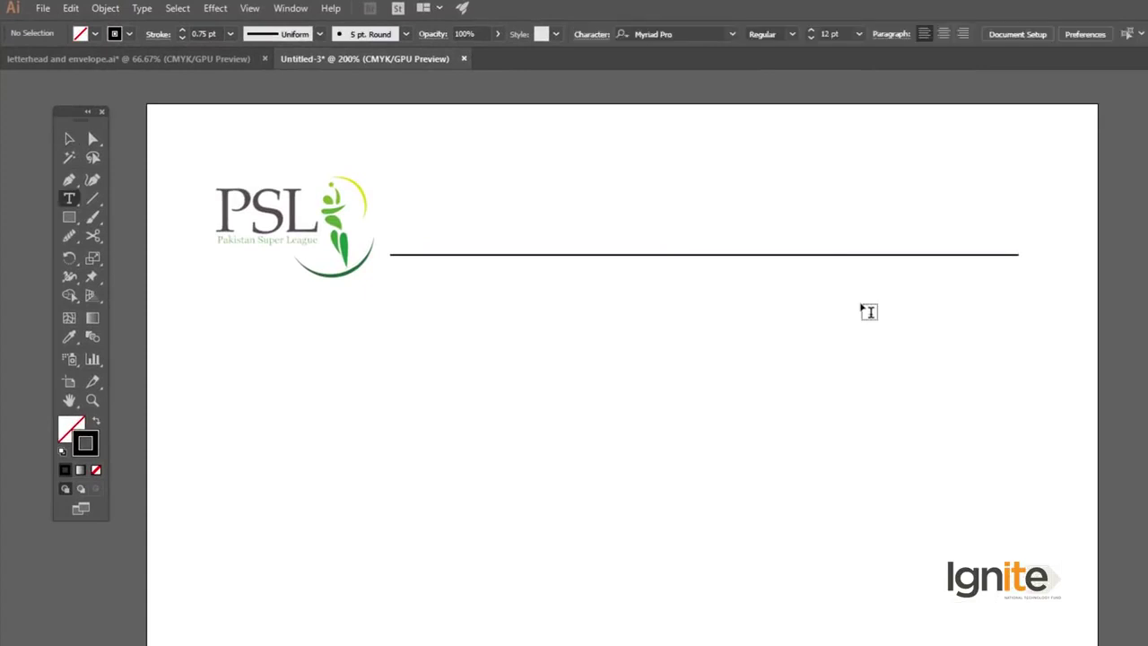
pyautogui.click(857, 307)
pyautogui.write('Re')
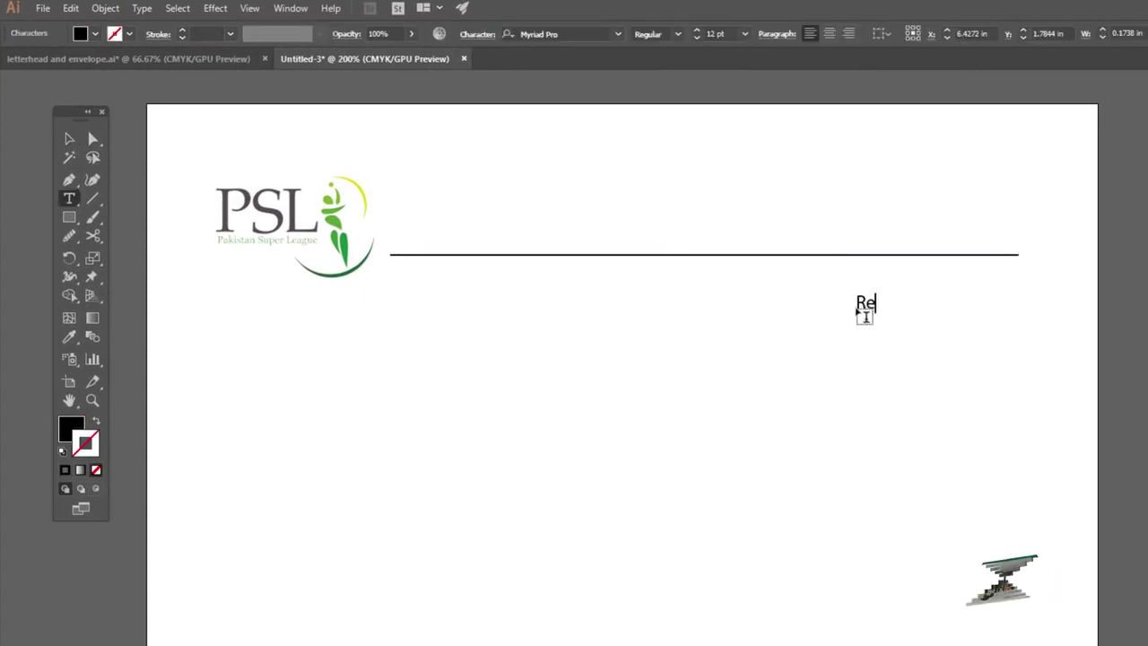
pyautogui.write('f. No:')
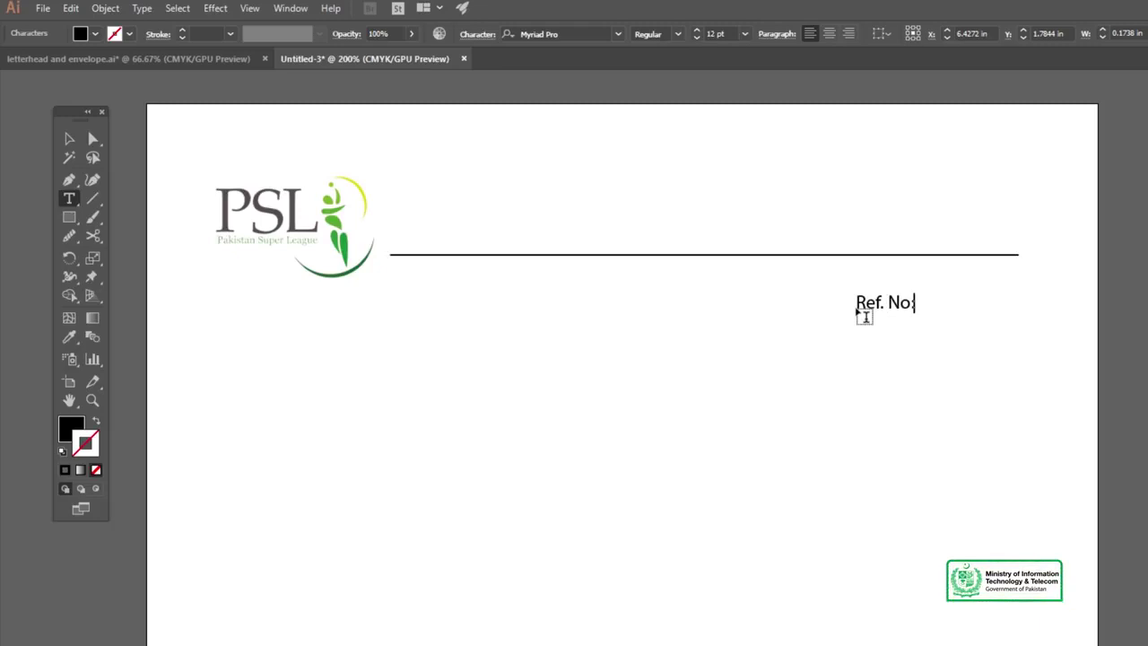
pyautogui.press('Escape')
# Reposition the "Ref. No:" text slightly closer to the line, at about X 6.55 in and Y 1.72 in
pyautogui.moveTo(894, 302); pyautogui.dragTo(884, 302)
pyautogui.press('z')
pyautogui.click(884, 308)
pyautogui.click(605, 420)
pyautogui.click(639, 425)
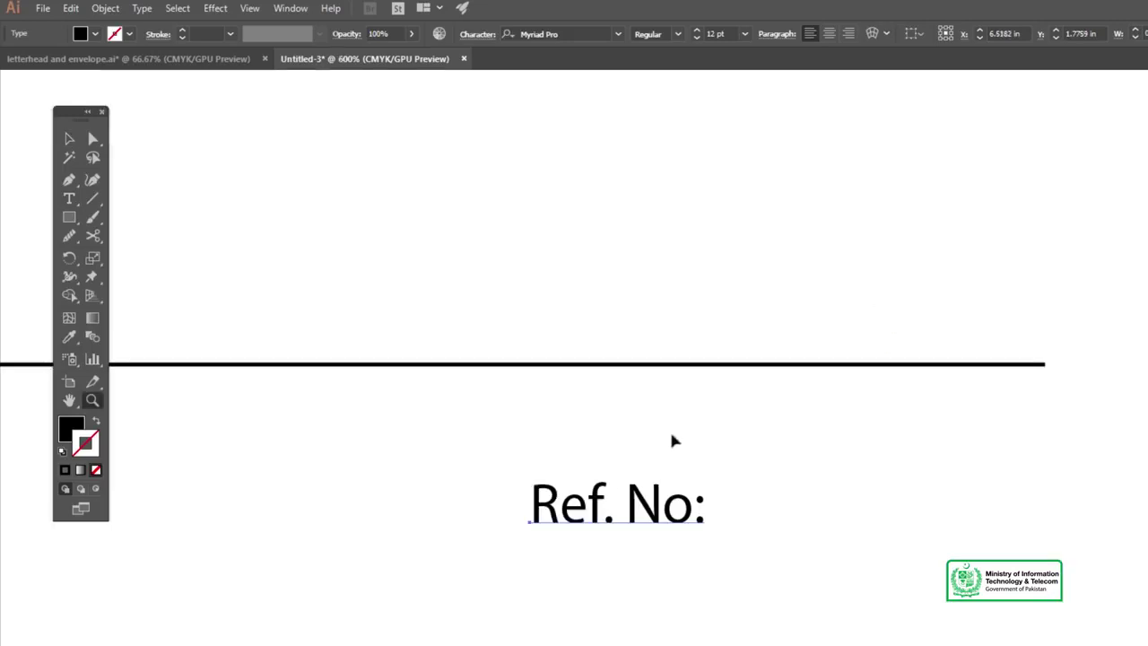
pyautogui.press('v')
pyautogui.scroll(-1, 672, 440)
pyautogui.moveTo(642, 432); pyautogui.dragTo(657, 418)
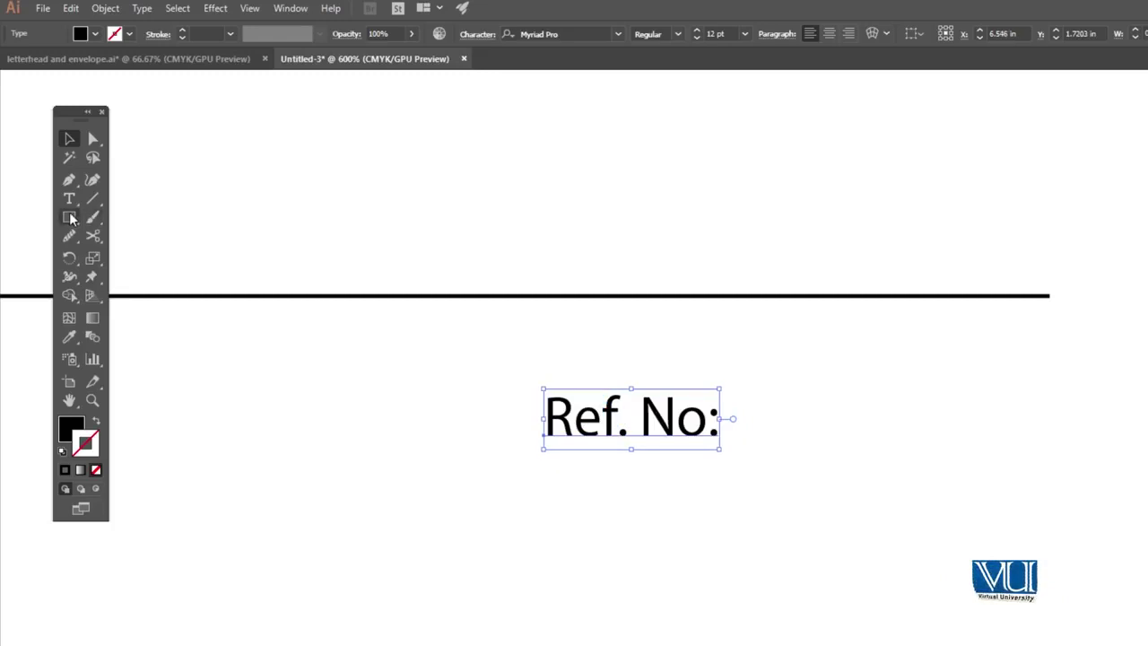
# Duplicate the header line just below the "Ref. No:" text and shorten the copy to about 0.89 in, starting after the colon
pyautogui.click(319, 300)
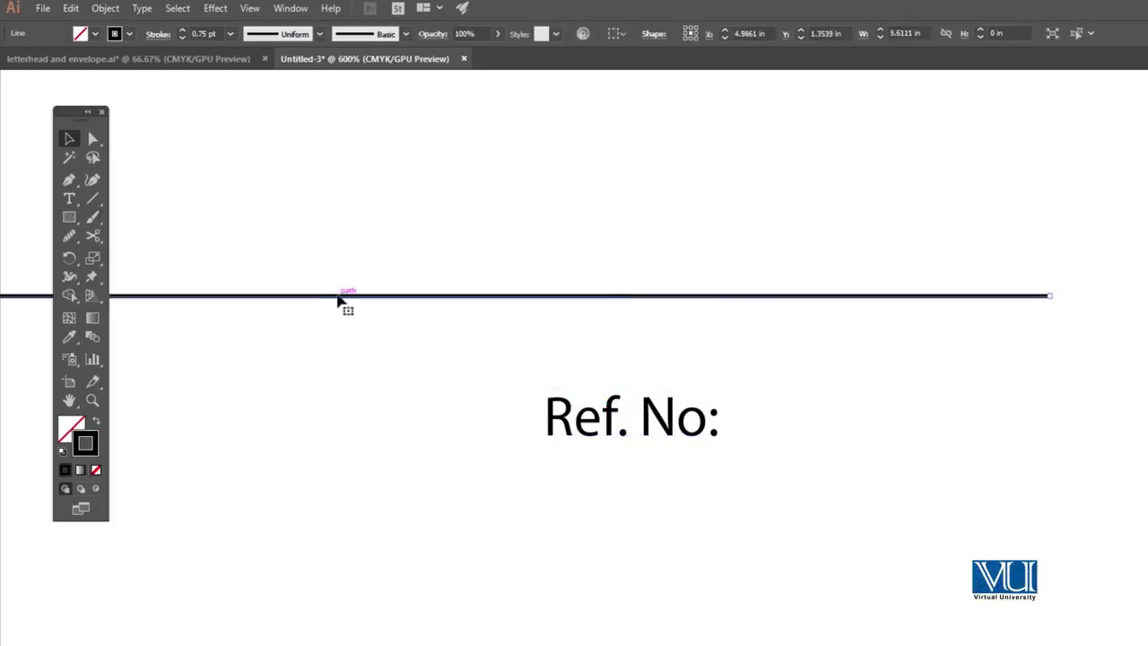
pyautogui.moveTo(339, 302); pyautogui.dragTo(330, 453)
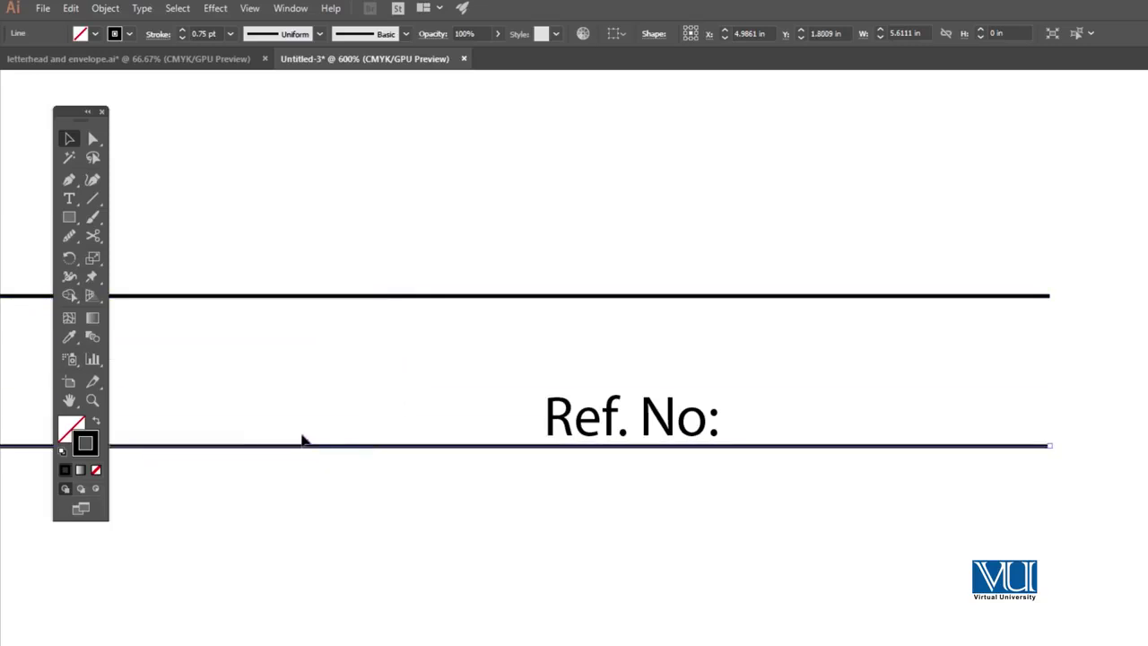
pyautogui.moveTo(598, 324); pyautogui.dragTo(880, 269)
pyautogui.keyDown('ctrl'); pyautogui.keyDown('alt'); pyautogui.click(575, 455); pyautogui.keyUp('alt'); pyautogui.keyUp('ctrl')
pyautogui.keyDown('ctrl'); pyautogui.keyDown('alt'); pyautogui.click(575, 454); pyautogui.keyUp('alt'); pyautogui.keyUp('ctrl')
pyautogui.keyDown('ctrl'); pyautogui.keyDown('alt'); pyautogui.click(513, 453); pyautogui.keyUp('alt'); pyautogui.keyUp('ctrl')
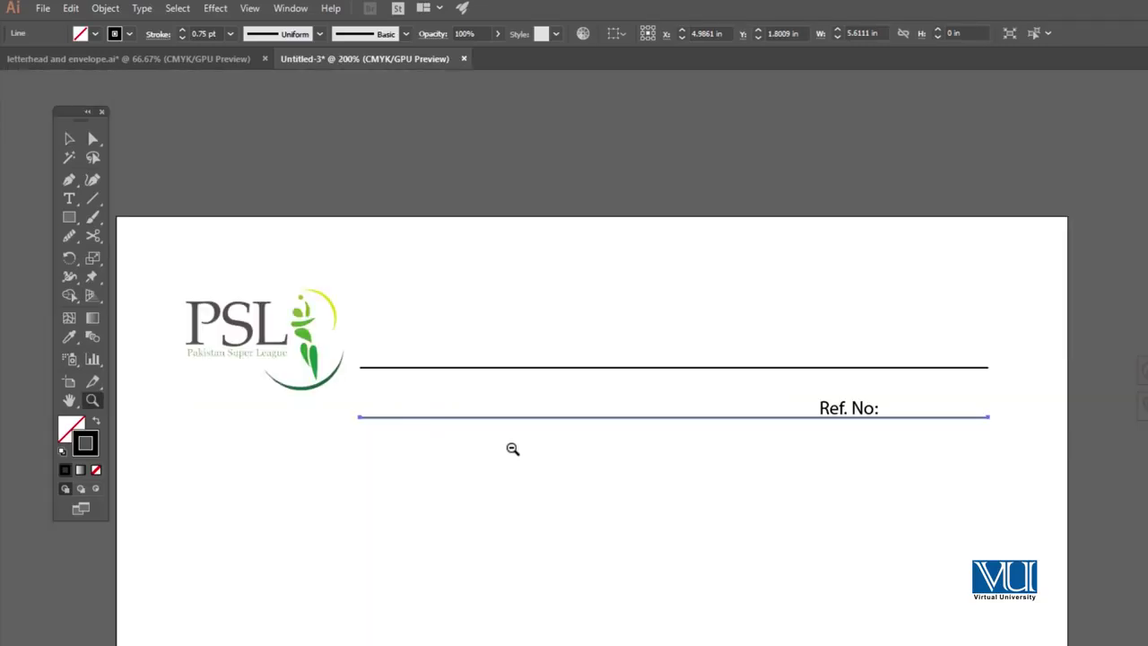
pyautogui.moveTo(362, 422); pyautogui.dragTo(487, 420)
pyautogui.moveTo(987, 417); pyautogui.dragTo(886, 420)
# Raise the short line to the baseline of the "Ref. No:" text, at about Y 1.77 in
pyautogui.press('z')
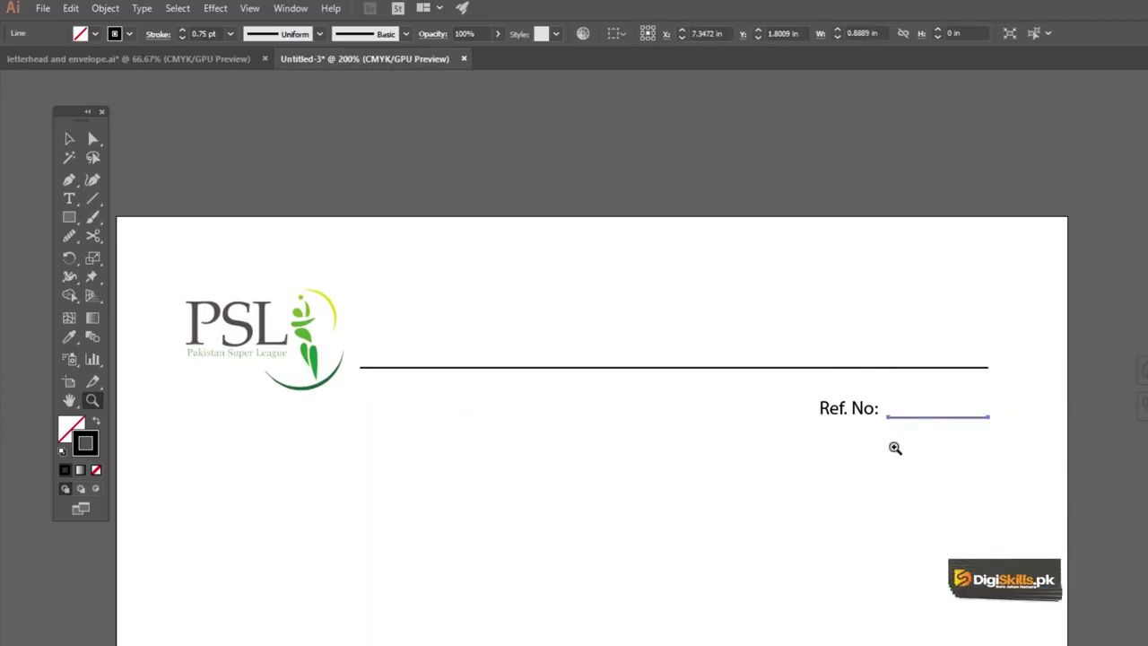
pyautogui.click(895, 448)
pyautogui.click(682, 420)
pyautogui.click(684, 420)
pyautogui.press('v')
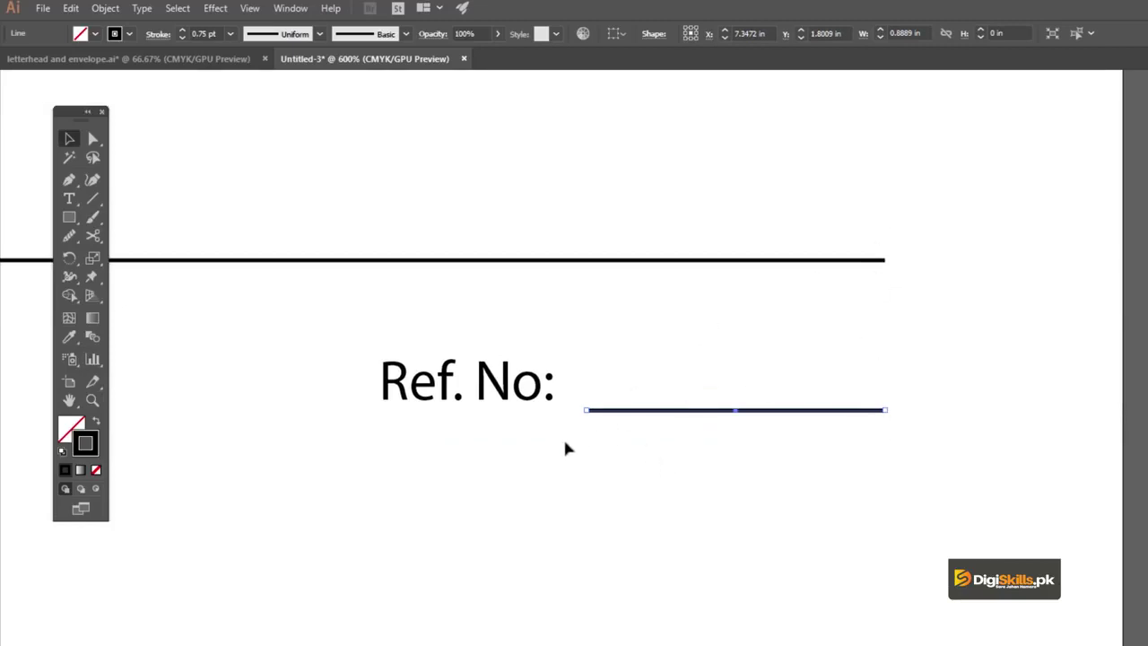
pyautogui.press('z')
pyautogui.click(587, 408)
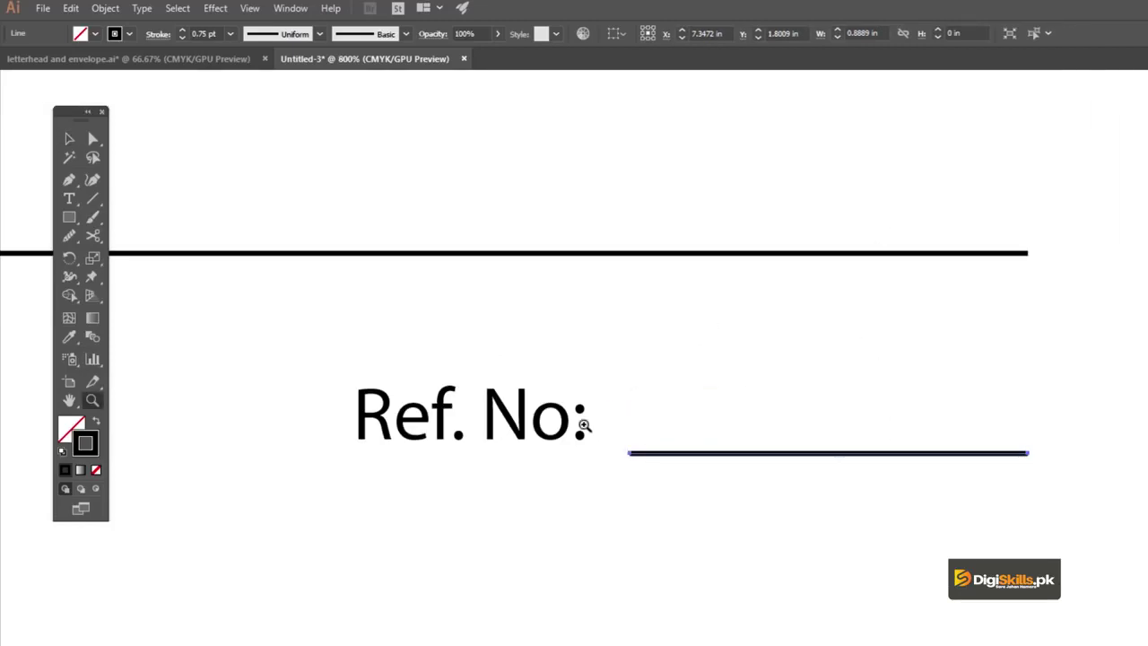
pyautogui.press('v')
pyautogui.click(584, 424)
pyautogui.keyDown('shift'); pyautogui.click(657, 452); pyautogui.keyUp('shift')
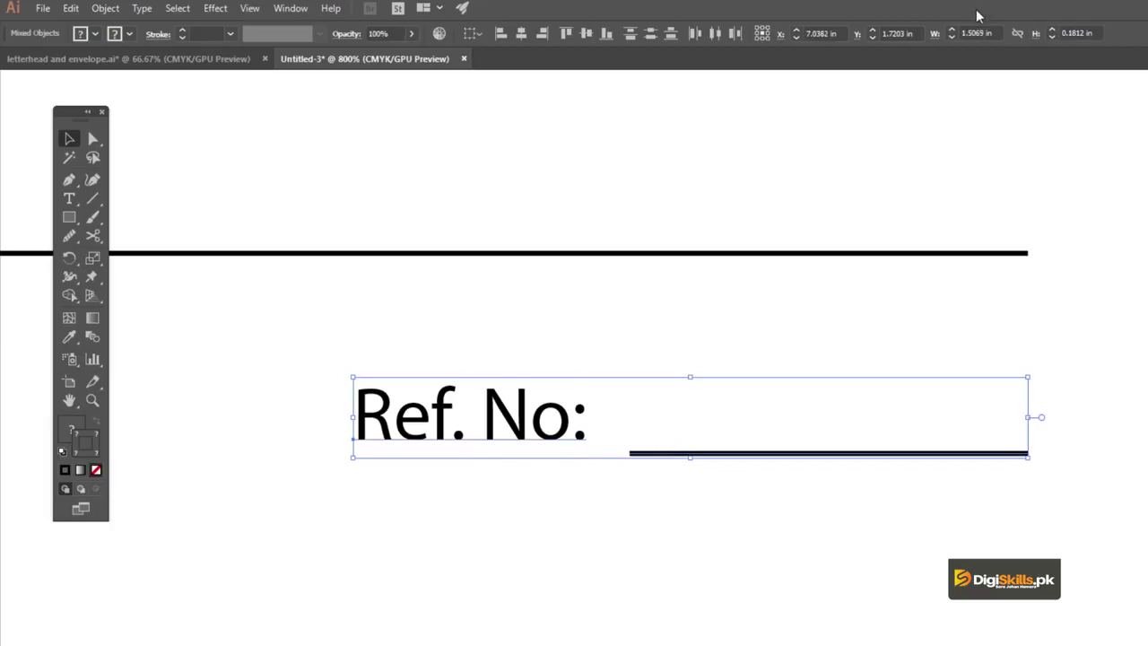
pyautogui.click(651, 325)
pyautogui.moveTo(679, 453); pyautogui.dragTo(677, 444)
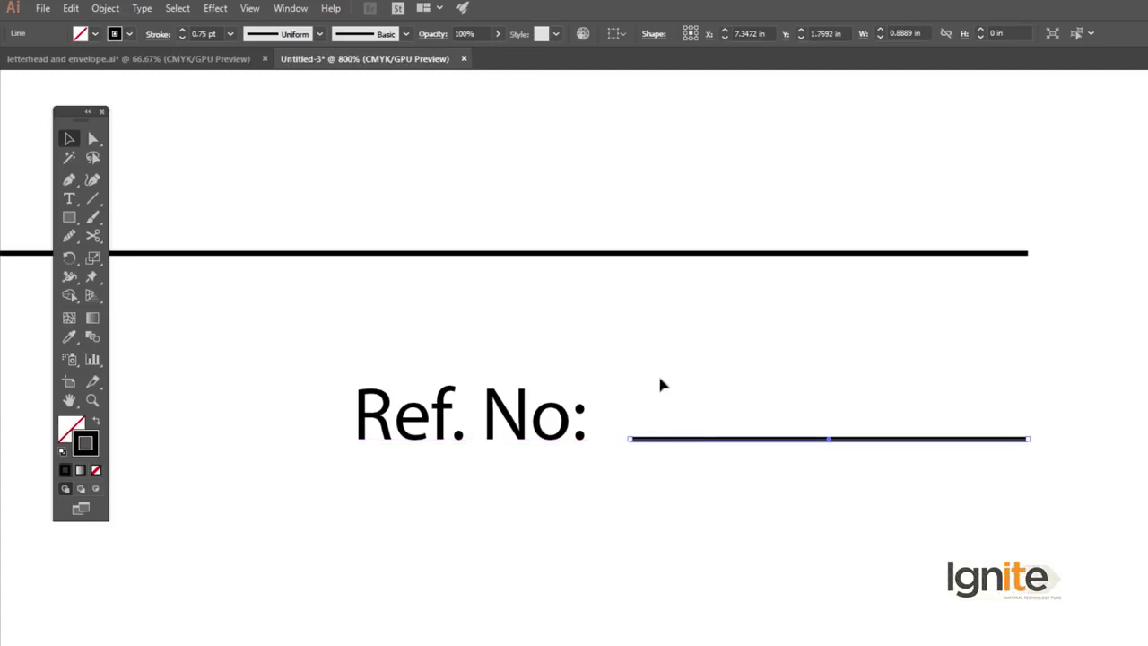
# Duplicate the "Ref. No:" text together with its short line directly below, at about Y 2.02 in
pyautogui.click(658, 383)
pyautogui.click(584, 413)
pyautogui.keyDown('shift'); pyautogui.click(644, 439); pyautogui.keyUp('shift')
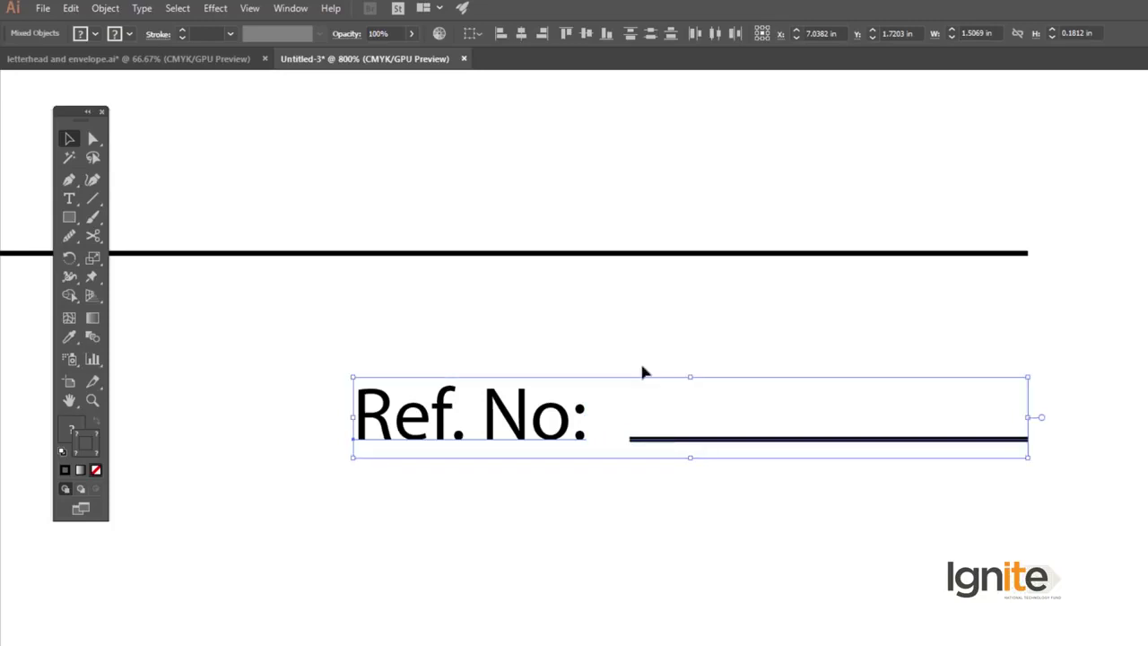
pyautogui.moveTo(582, 412); pyautogui.dragTo(581, 546)
pyautogui.moveTo(590, 425); pyautogui.dragTo(600, 307)
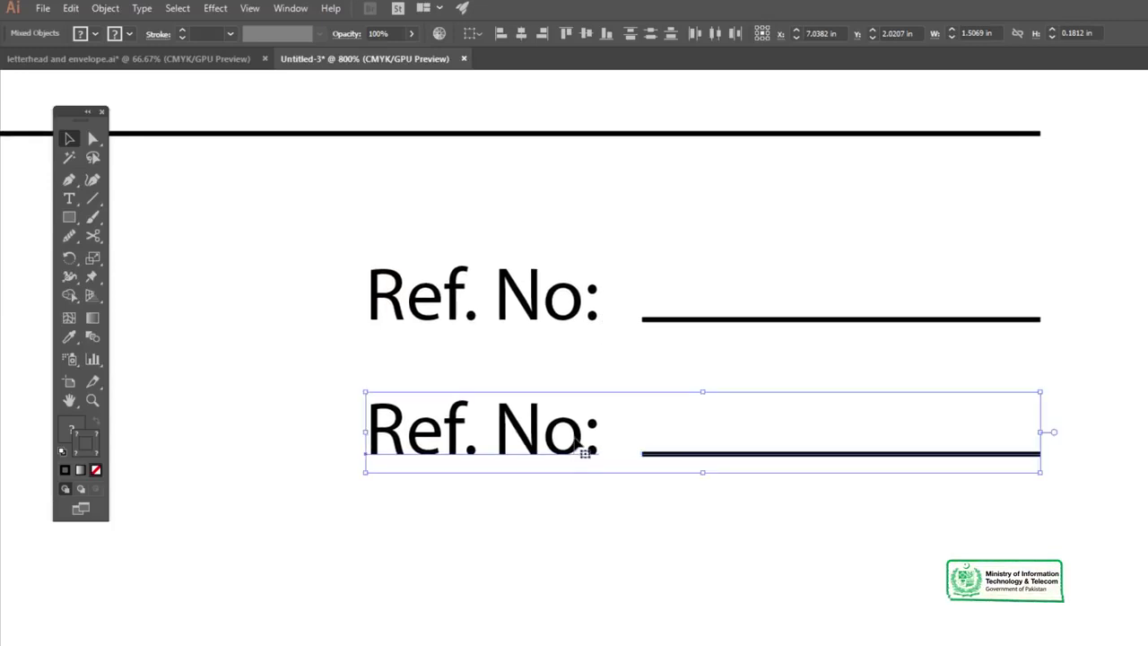
pyautogui.click(545, 374)
pyautogui.moveTo(542, 374); pyautogui.dragTo(681, 463)
pyautogui.click(644, 386)
pyautogui.hotkey('ctrl', 'z')
pyautogui.click(479, 379)
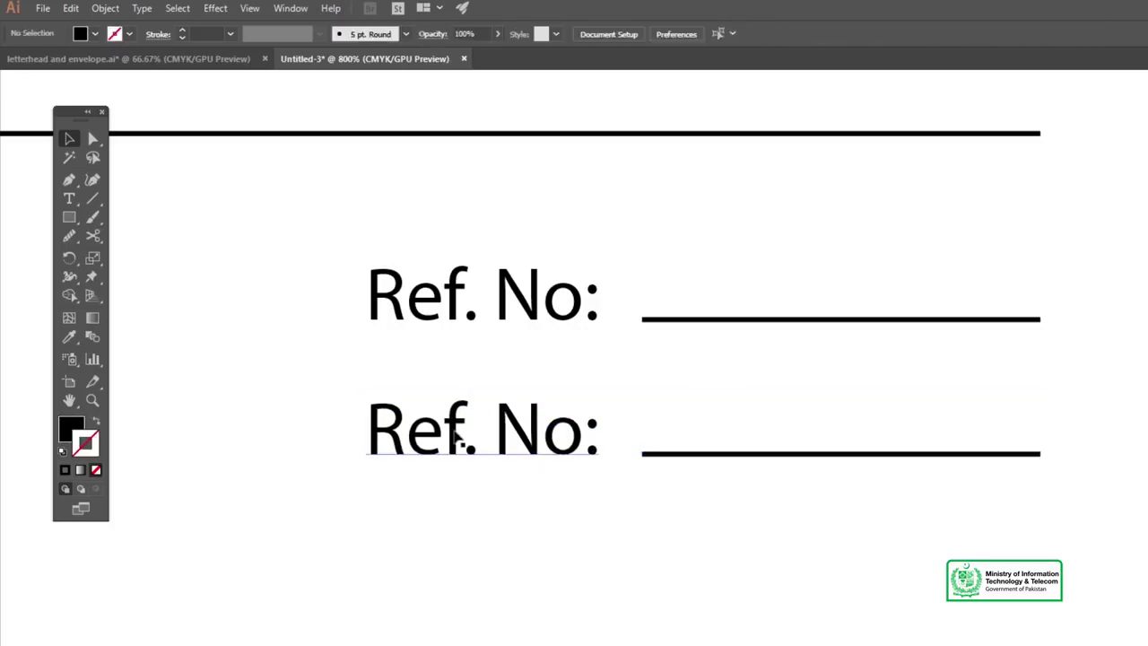
# Replace the lower copy's text with "Date:" and move it right so its colon sits below the "Ref. No:" colon
pyautogui.press('t')
pyautogui.click(478, 434)
pyautogui.moveTo(592, 439); pyautogui.dragTo(368, 439)
pyautogui.write('Date:')
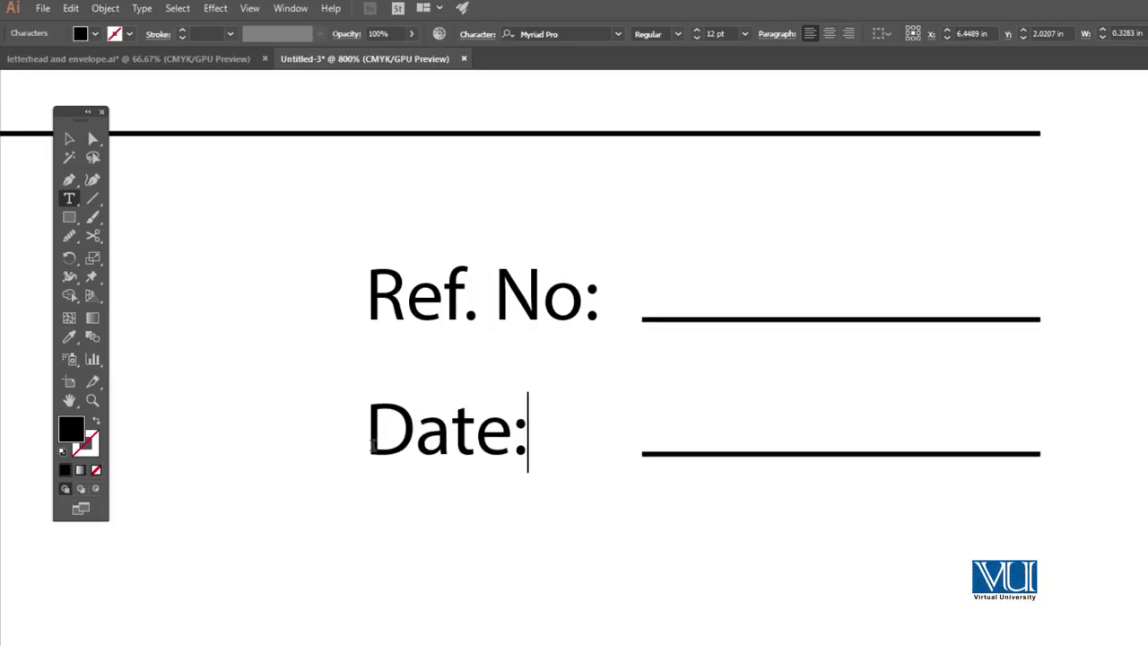
pyautogui.press('Escape')
pyautogui.moveTo(466, 424); pyautogui.dragTo(531, 432)
# Show the rulers and place a vertical guide through the "Ref. No:" colon, at about X 6.80 in
pyautogui.press('z')
pyautogui.press('alt')
pyautogui.press('v')
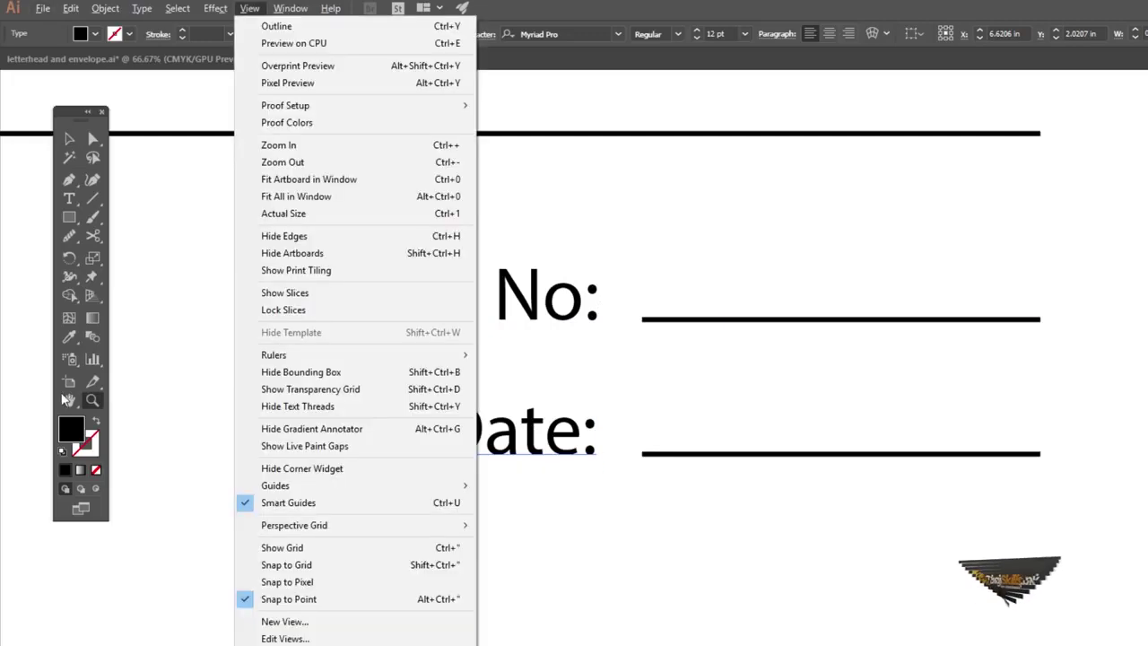
pyautogui.click(161, 362)
pyautogui.keyDown('alt'); pyautogui.click(869, 493); pyautogui.keyUp('alt')
pyautogui.keyDown('alt'); pyautogui.click(786, 482); pyautogui.keyUp('alt')
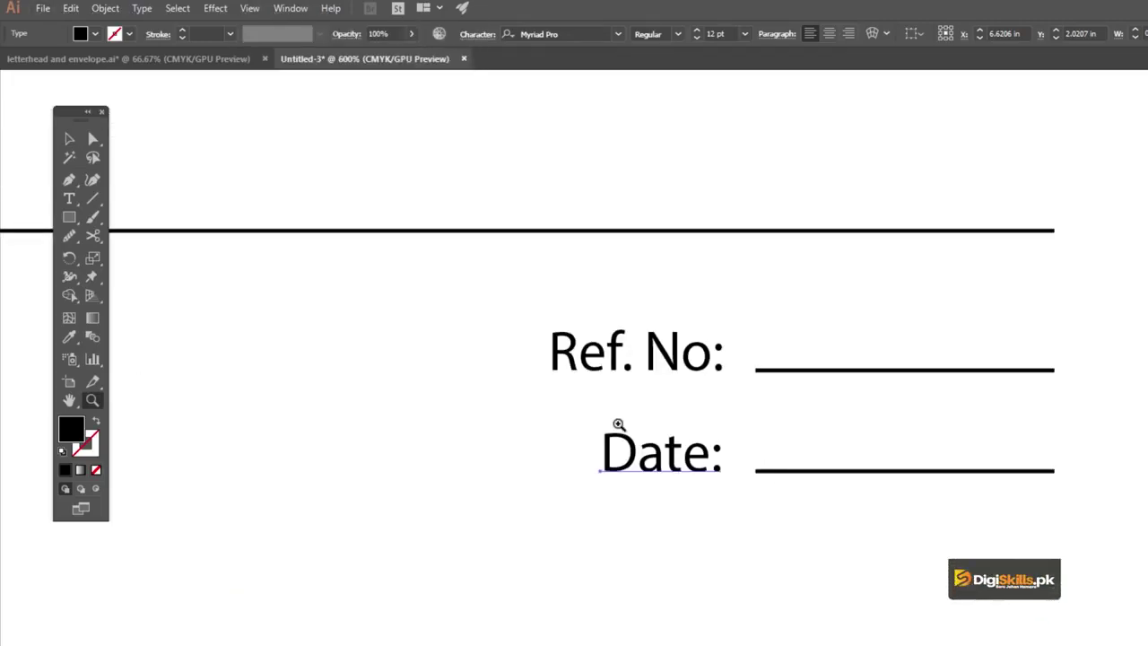
pyautogui.click(630, 428)
pyautogui.press('v')
pyautogui.hotkey('ctrl', 'r')
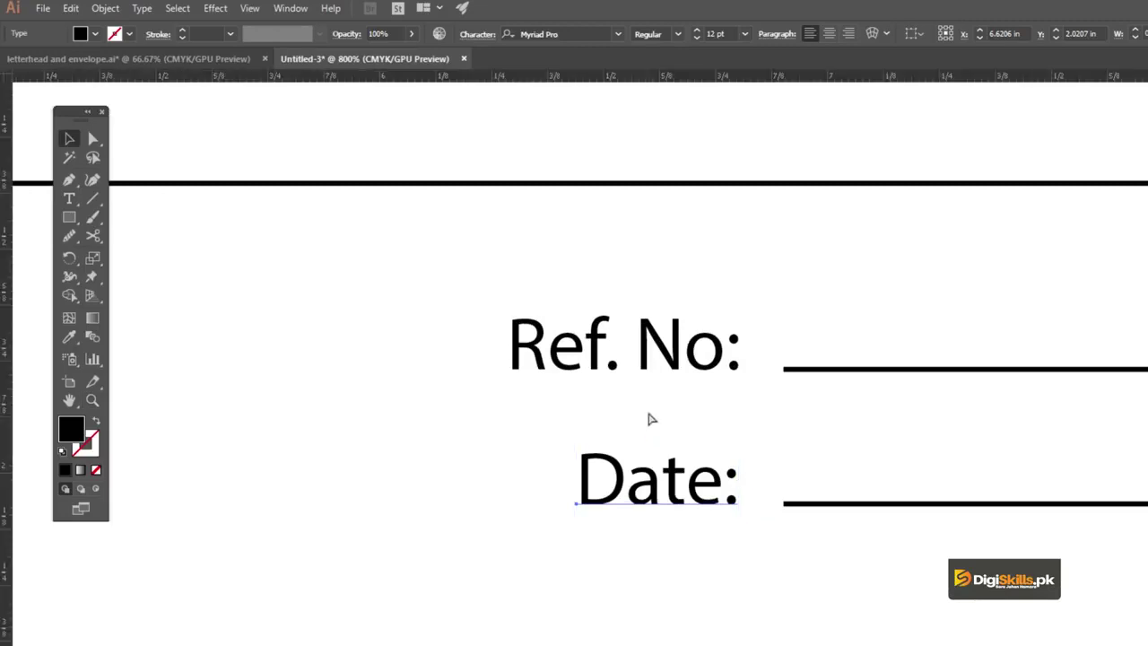
pyautogui.moveTo(8, 258); pyautogui.dragTo(732, 296)
# Nudge the "Date:" text slightly right so its colon lines up with the one above, and remove the guide
pyautogui.press('z')
pyautogui.click(678, 484)
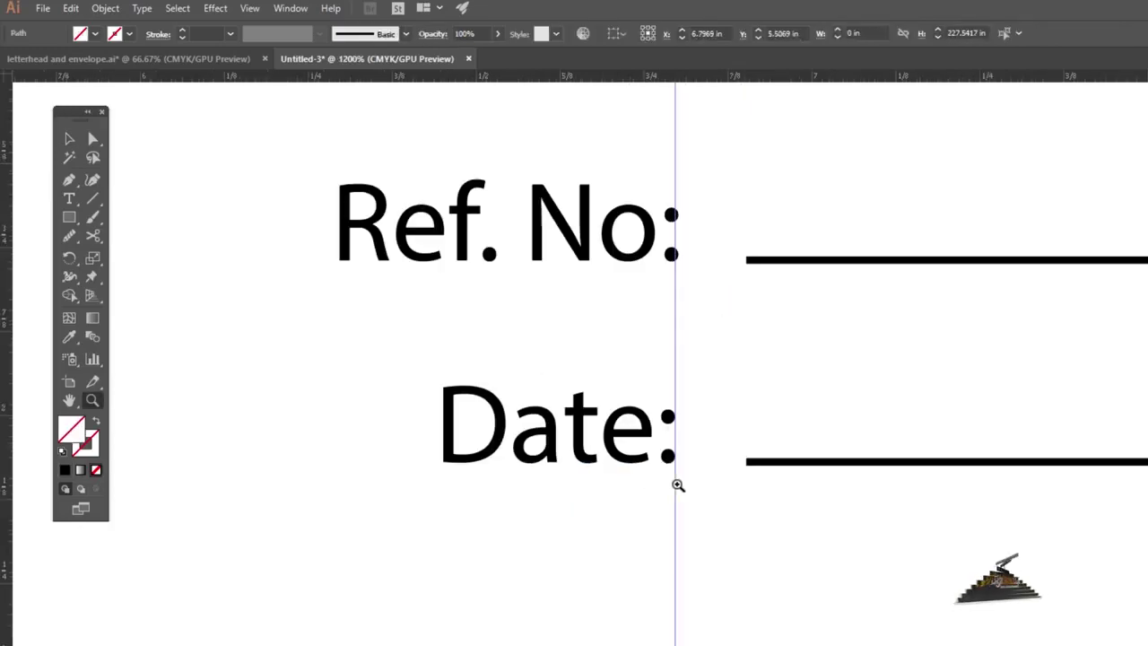
pyautogui.click(678, 484)
pyautogui.press('v')
pyautogui.click(633, 421)
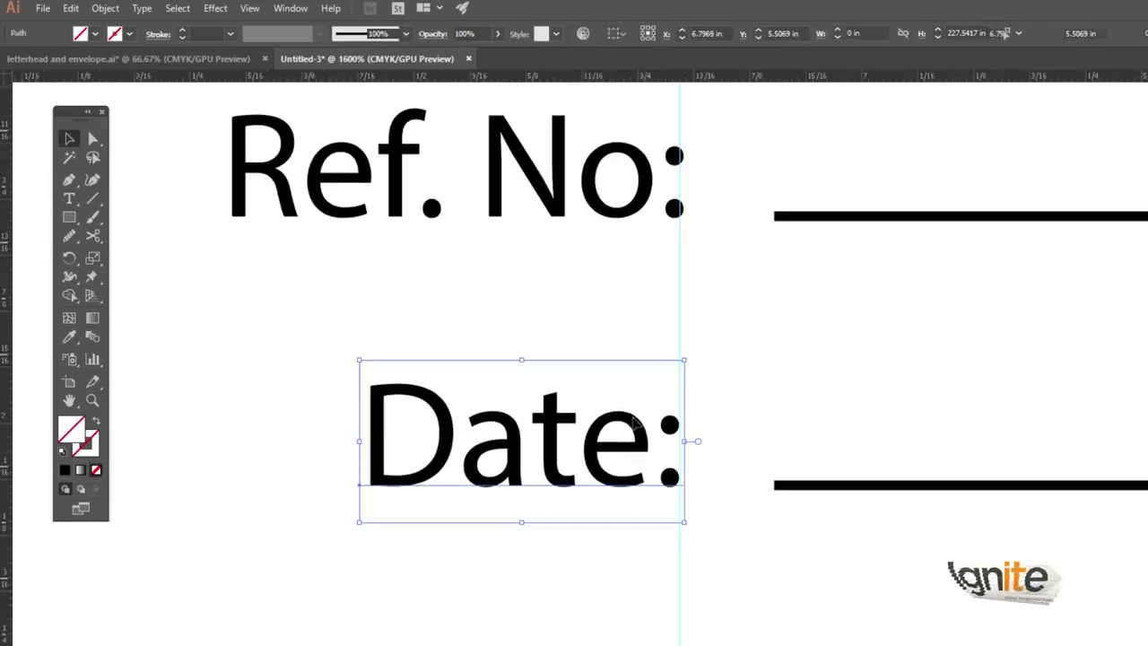
pyautogui.moveTo(633, 421); pyautogui.dragTo(637, 422)
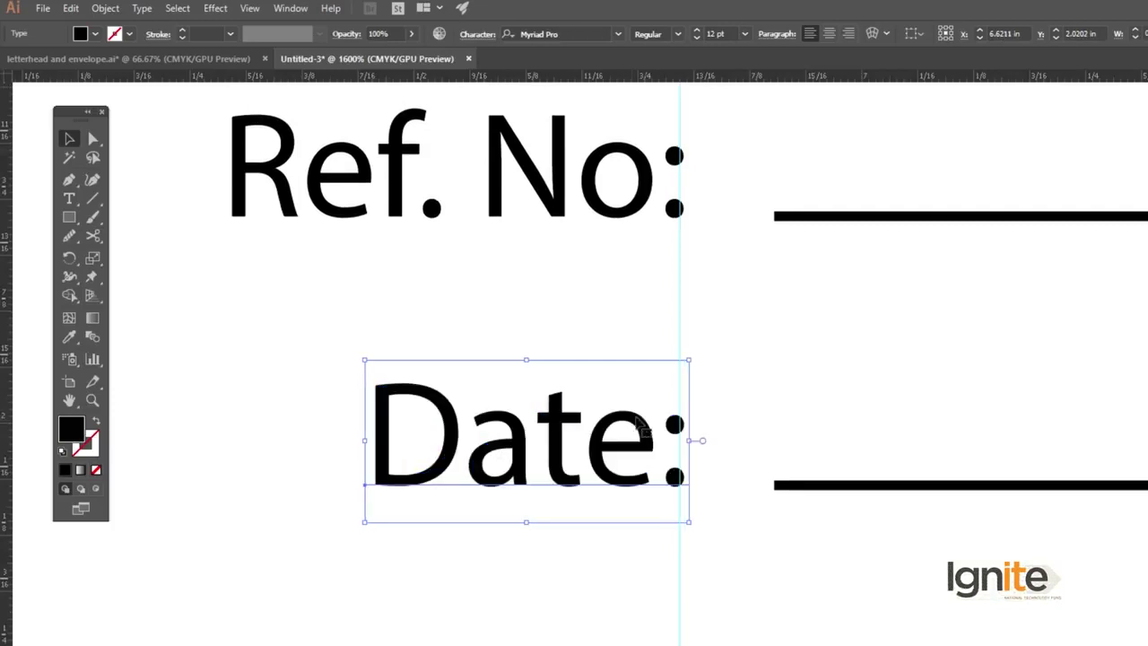
pyautogui.click(649, 285)
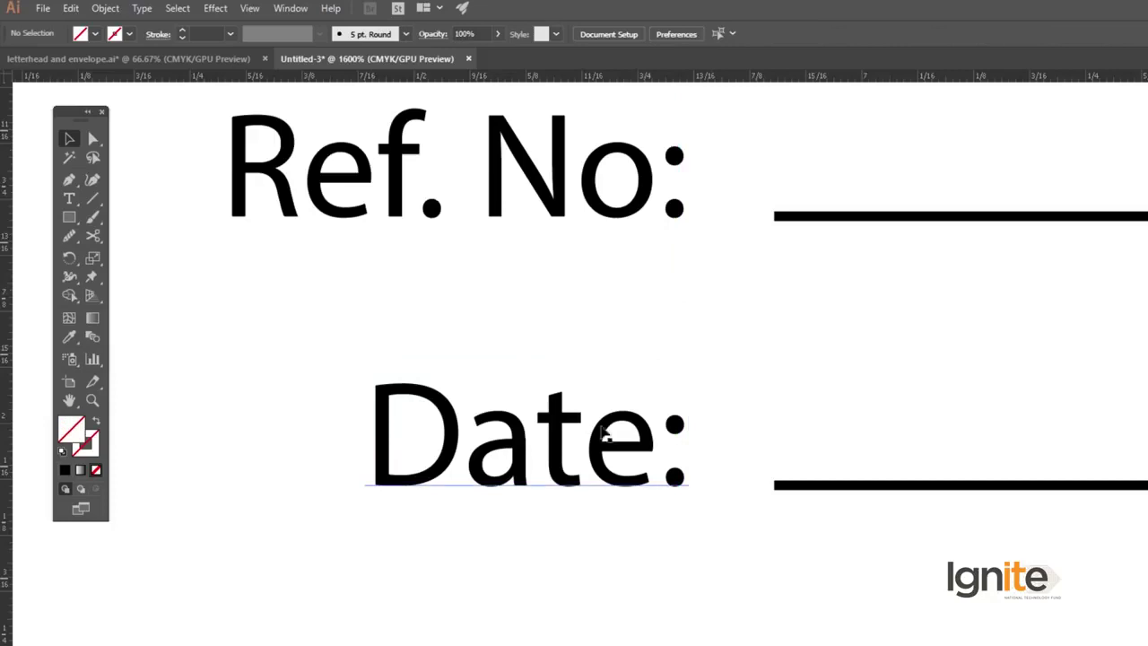
# Move the contact details group from beside the page onto its lower left part, at about X 2.97 in and Y 9.73 in
pyautogui.press('z')
pyautogui.keyDown('alt'); pyautogui.click(580, 466); pyautogui.keyUp('alt')
pyautogui.keyDown('alt'); pyautogui.click(579, 466); pyautogui.keyUp('alt')
pyautogui.keyDown('alt'); pyautogui.click(579, 466); pyautogui.keyUp('alt')
pyautogui.keyDown('alt'); pyautogui.click(579, 466); pyautogui.keyUp('alt')
pyautogui.keyDown('alt'); pyautogui.click(580, 466); pyautogui.keyUp('alt')
pyautogui.keyDown('alt'); pyautogui.click(542, 465); pyautogui.keyUp('alt')
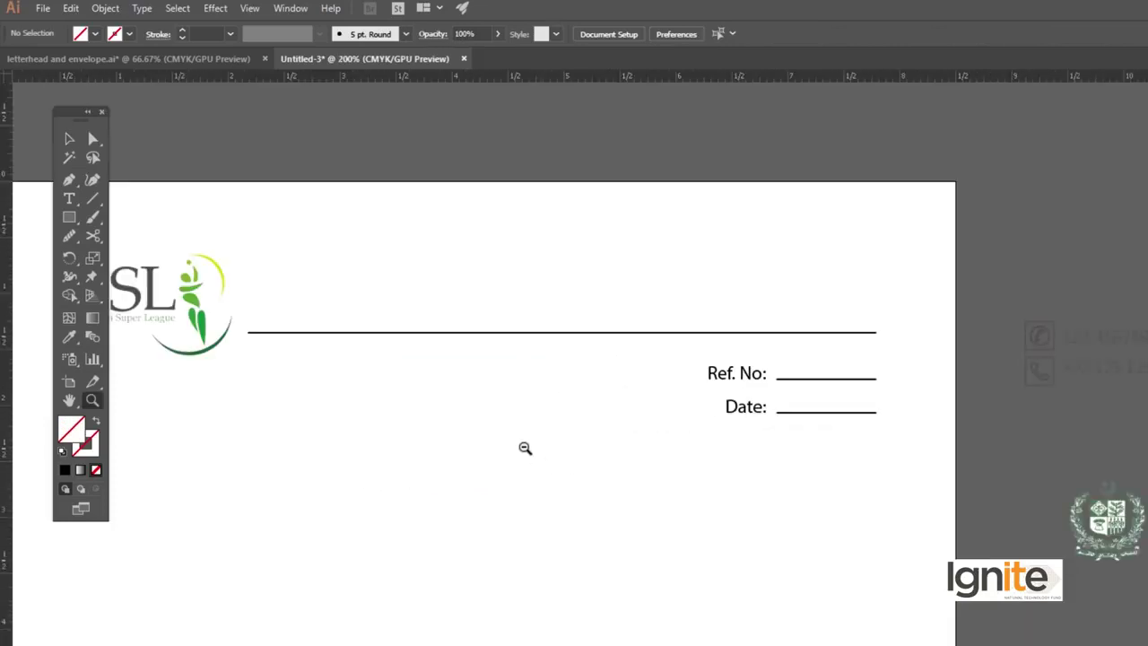
pyautogui.keyDown('alt'); pyautogui.click(524, 447); pyautogui.keyUp('alt')
pyautogui.moveTo(607, 451); pyautogui.dragTo(612, 367)
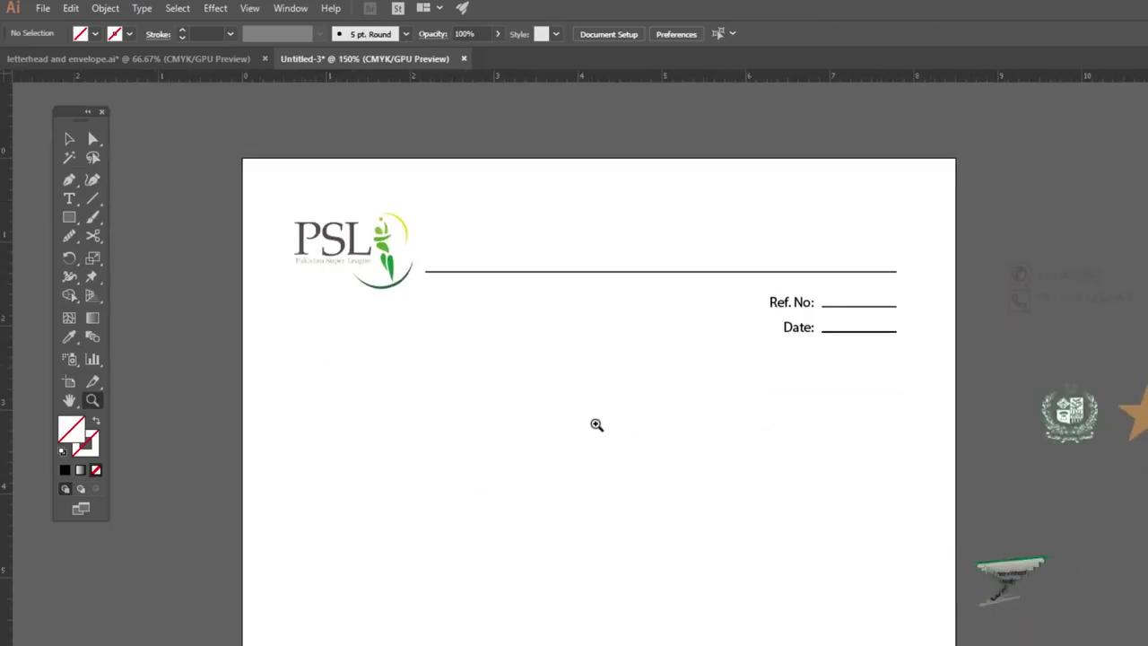
pyautogui.keyDown('alt'); pyautogui.click(596, 424); pyautogui.keyUp('alt')
pyautogui.keyDown('alt'); pyautogui.click(595, 433); pyautogui.keyUp('alt')
pyautogui.press('v')
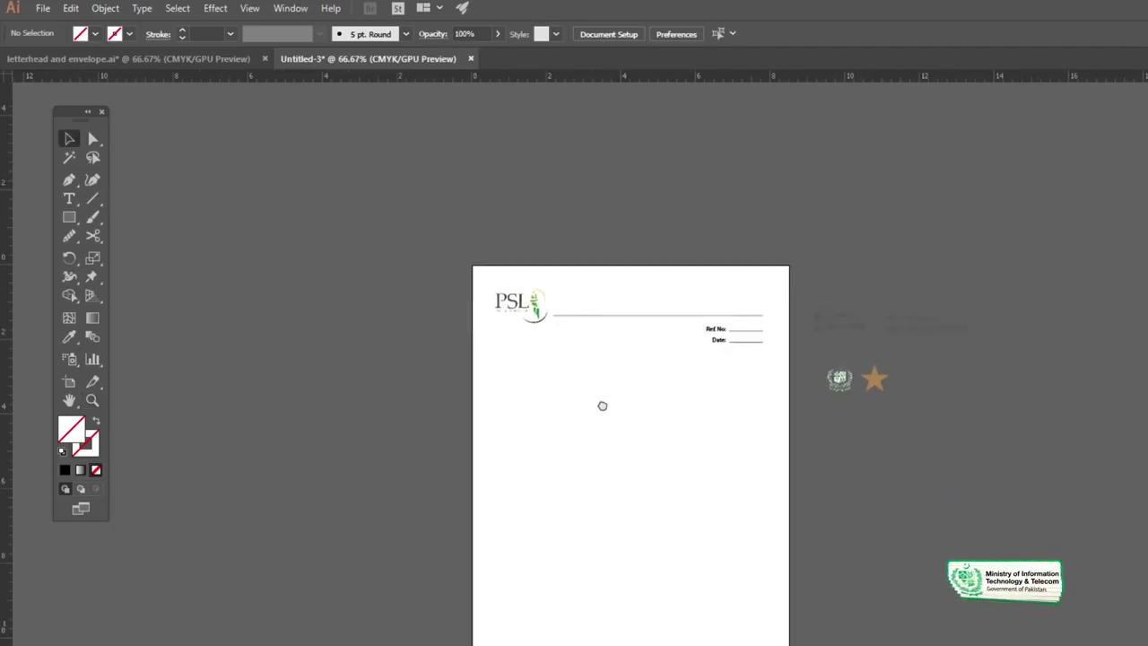
pyautogui.moveTo(602, 406); pyautogui.dragTo(596, 392)
pyautogui.click(829, 305)
pyautogui.moveTo(795, 300); pyautogui.dragTo(502, 557)
pyautogui.moveTo(906, 308); pyautogui.dragTo(599, 612)
pyautogui.hotkey('ctrl', 'space')
pyautogui.click(528, 607)
pyautogui.click(647, 312)
pyautogui.moveTo(645, 318); pyautogui.dragTo(551, 478)
# Place a vertical guide along the left edge of the header logo at X 0.625 in
pyautogui.press('z')
pyautogui.click(440, 221)
pyautogui.click(663, 442)
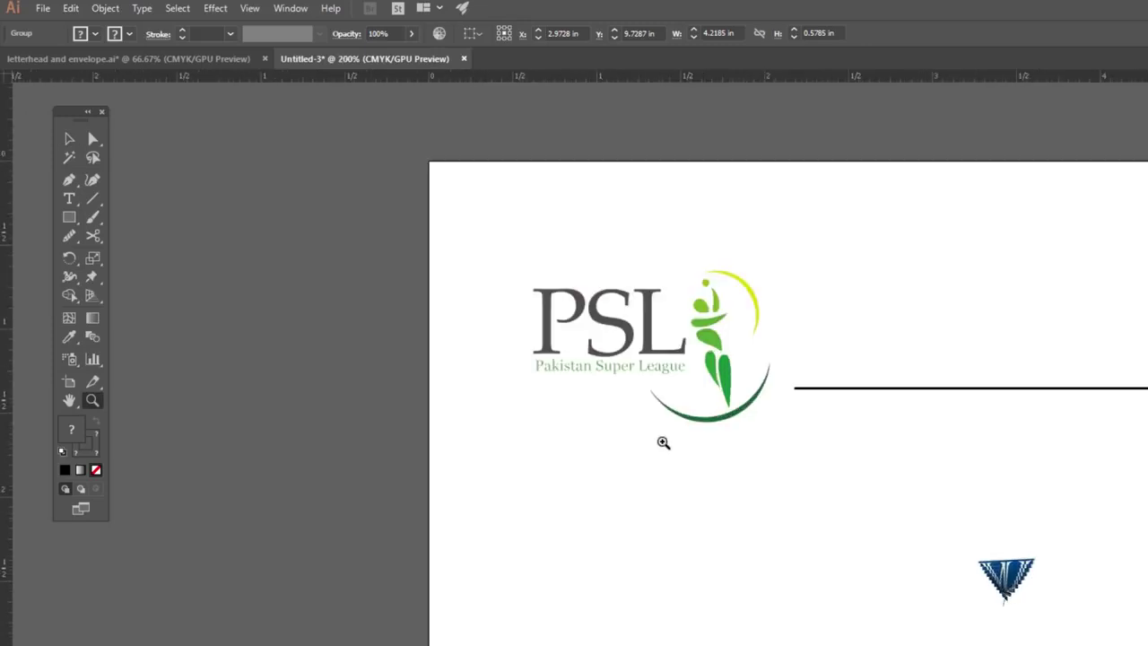
pyautogui.press('v')
pyautogui.moveTo(5, 261); pyautogui.dragTo(534, 305)
# Move the contact details group left so its left edge meets the logo guide, at about X 2.73 in
pyautogui.keyDown('alt'); pyautogui.click(627, 564); pyautogui.keyUp('alt')
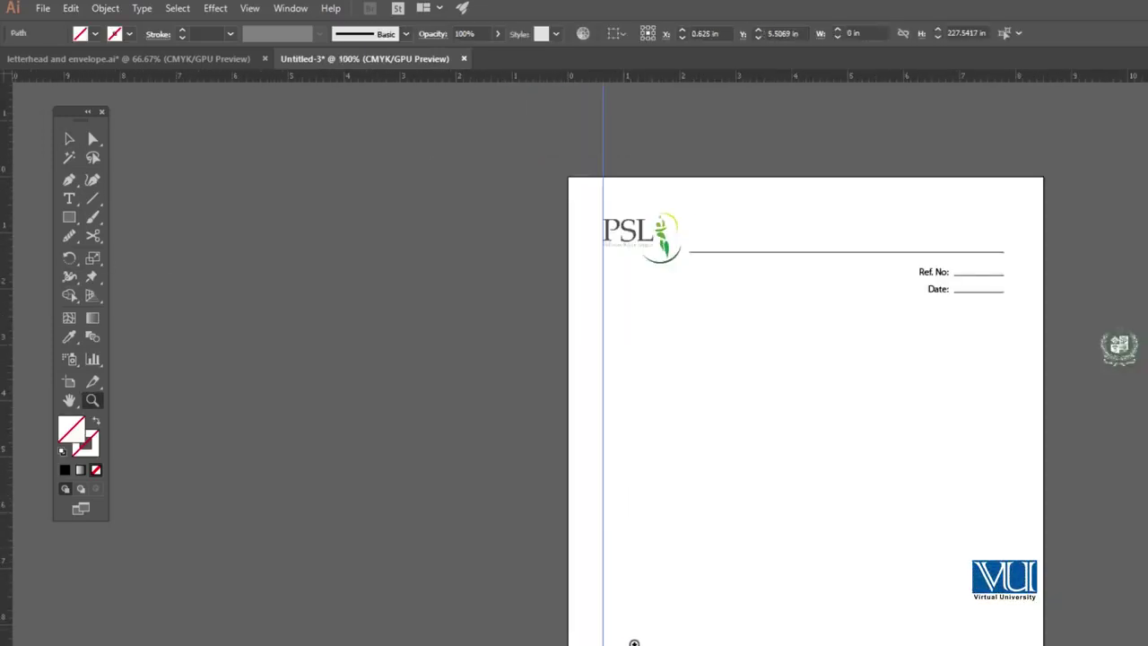
pyautogui.click(634, 642)
pyautogui.click(645, 538)
pyautogui.click(648, 539)
pyautogui.press('v')
pyautogui.moveTo(655, 431); pyautogui.dragTo(614, 419)
# Lower the contact details group straight down, closer to the bottom edge of the page
pyautogui.press('z')
pyautogui.keyDown('alt'); pyautogui.click(653, 422); pyautogui.keyUp('alt')
pyautogui.keyDown('alt'); pyautogui.click(654, 422); pyautogui.keyUp('alt')
pyautogui.press('v')
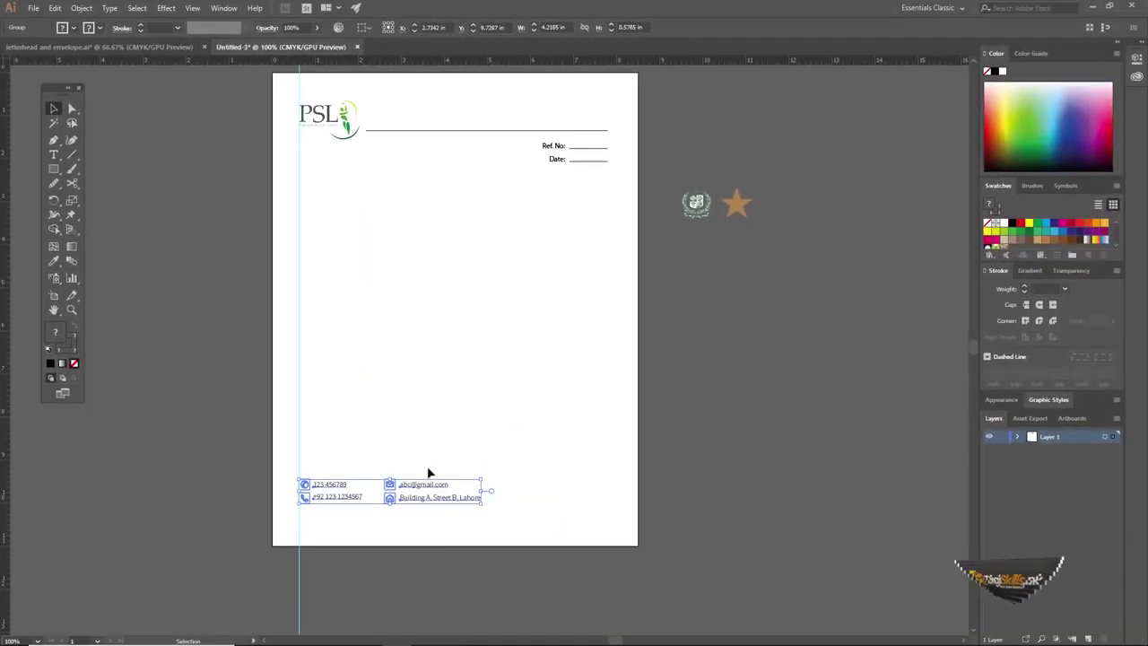
pyautogui.moveTo(403, 485); pyautogui.dragTo(404, 512)
pyautogui.click(301, 441)
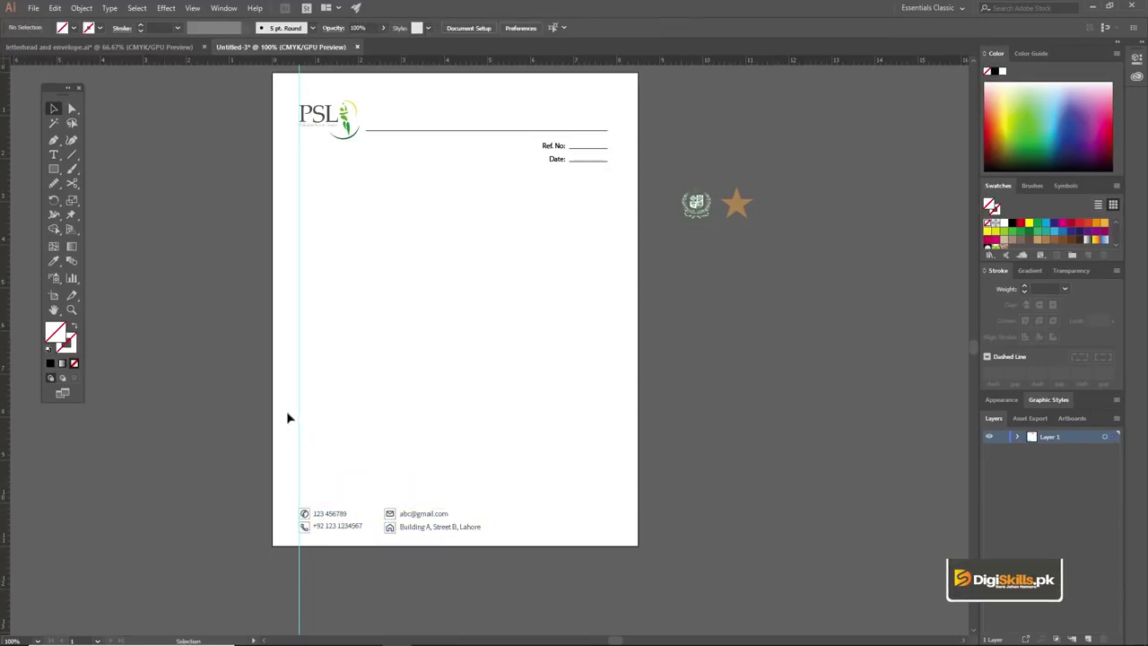
# Place a vertical guide at the right end of the header line
pyautogui.click(701, 208)
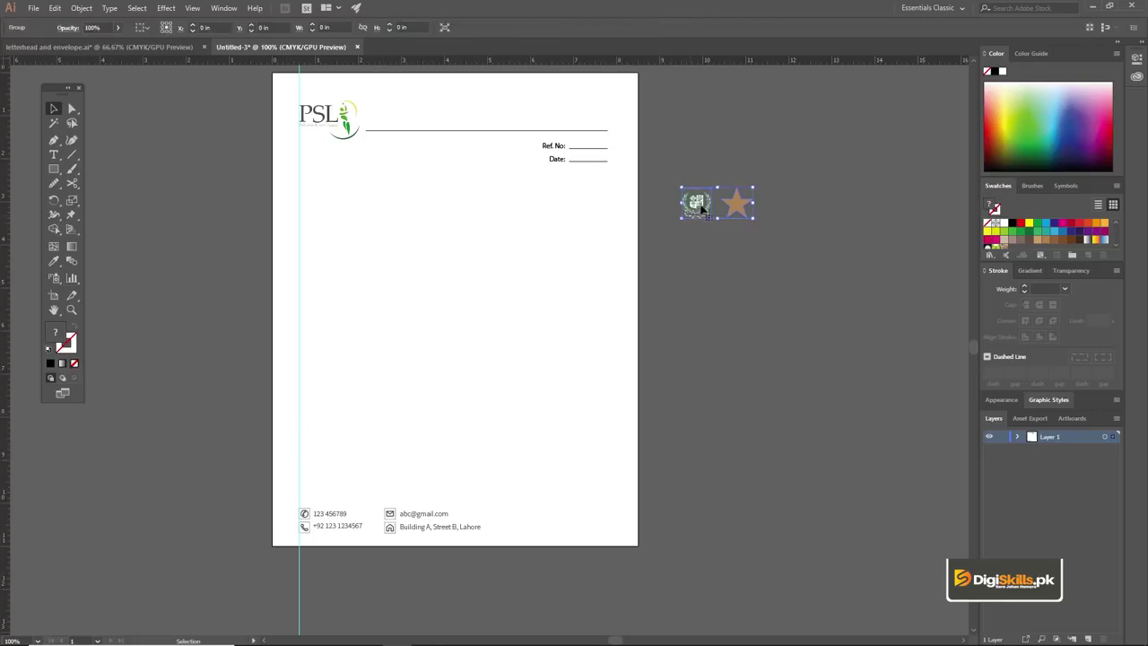
pyautogui.moveTo(7, 246); pyautogui.dragTo(609, 287)
pyautogui.press('z')
pyautogui.moveTo(587, 126); pyautogui.dragTo(761, 503)
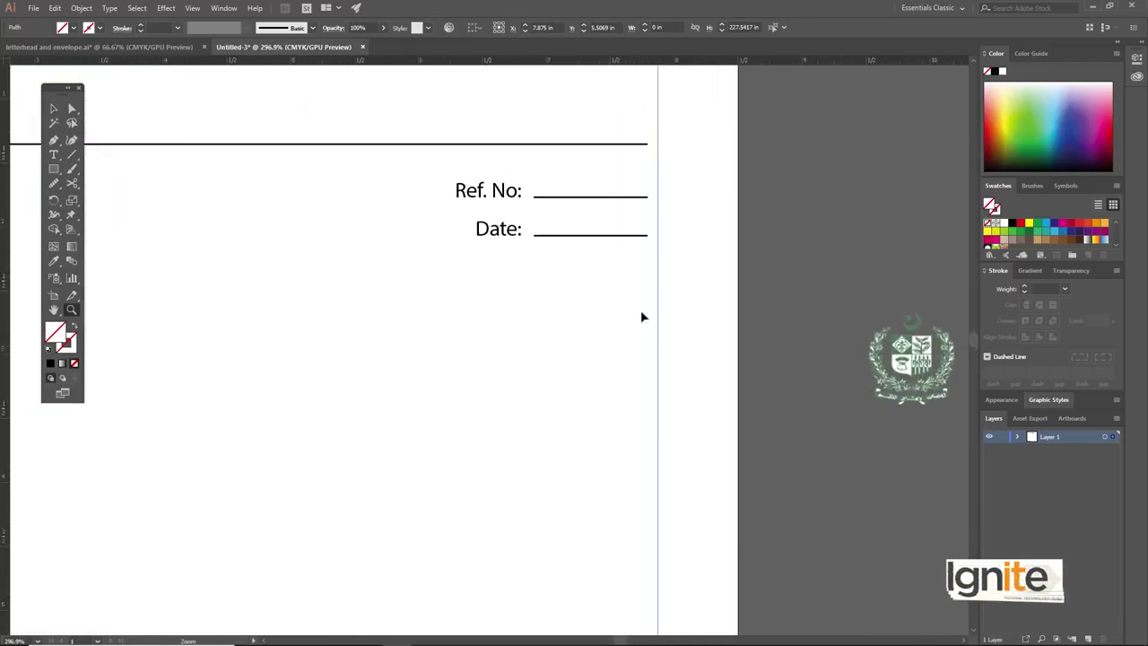
pyautogui.moveTo(657, 326); pyautogui.dragTo(648, 325)
# Move the emblem and star group from beside the page to the page's lower right corner
pyautogui.press('z')
pyautogui.keyDown('alt'); pyautogui.click(518, 427); pyautogui.keyUp('alt')
pyautogui.hotkey('ctrl', '-')
pyautogui.press('v')
pyautogui.moveTo(707, 263); pyautogui.dragTo(568, 574)
# Add a horizontal guide under the address text and align the emblem and star group to both guides, at about X 6.98 in, Y 10.30 in
pyautogui.hotkey('ctrl', '=')
pyautogui.hotkey('ctrl', '=')
pyautogui.hotkey('ctrl', '=')
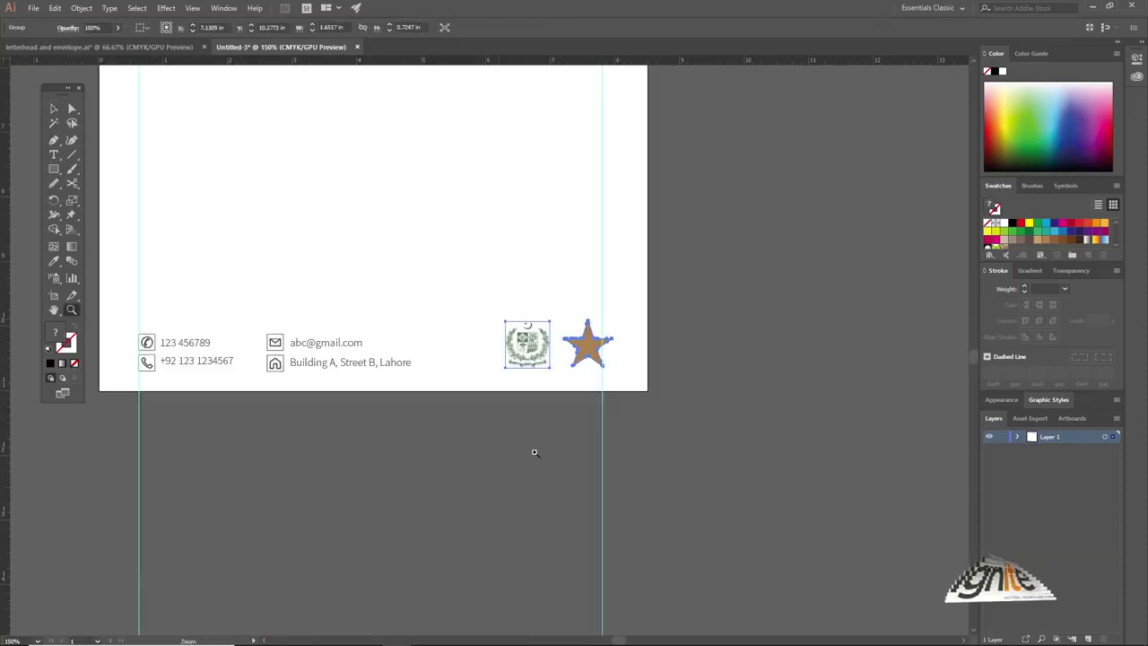
pyautogui.moveTo(566, 323)
pyautogui.mouseDown()
pyautogui.moveTo(607, 318)
pyautogui.moveTo(584, 335)
pyautogui.mouseUp()
pyautogui.moveTo(453, 83); pyautogui.dragTo(454, 380)
pyautogui.moveTo(562, 330)
pyautogui.mouseDown()
pyautogui.moveTo(536, 292)
pyautogui.moveTo(559, 323)
pyautogui.mouseUp()
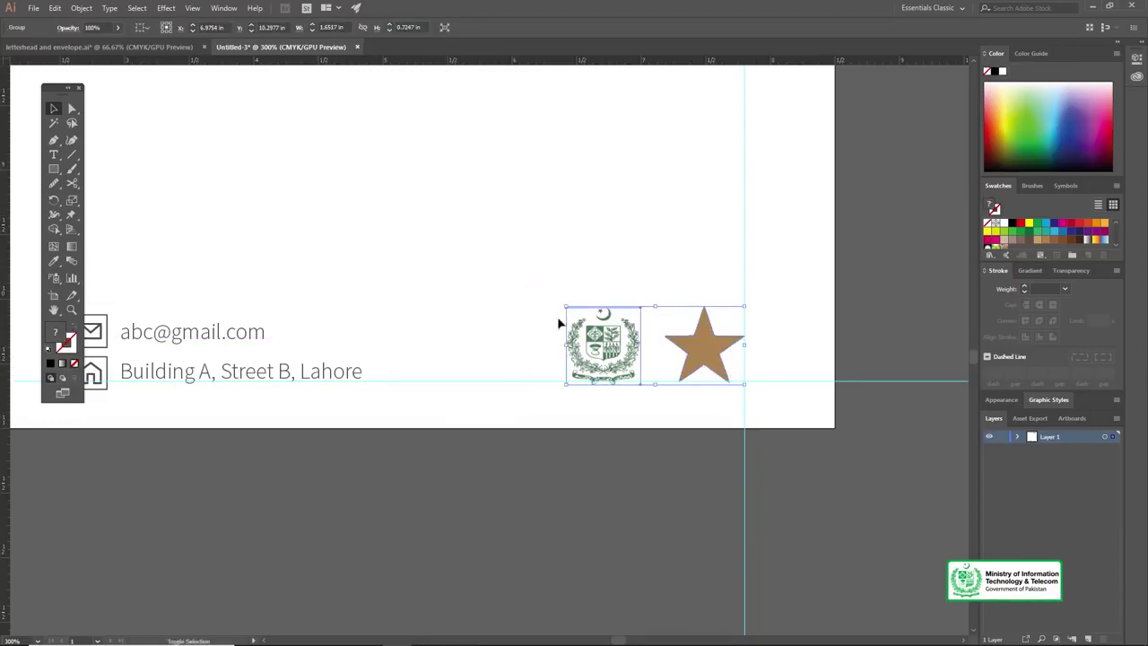
pyautogui.click(447, 275)
# Duplicate the header logo to the middle of the page and enlarge it to about 3.84 × 2.57 in, at about X 4.08 in, Y 5.74 in
pyautogui.press('z')
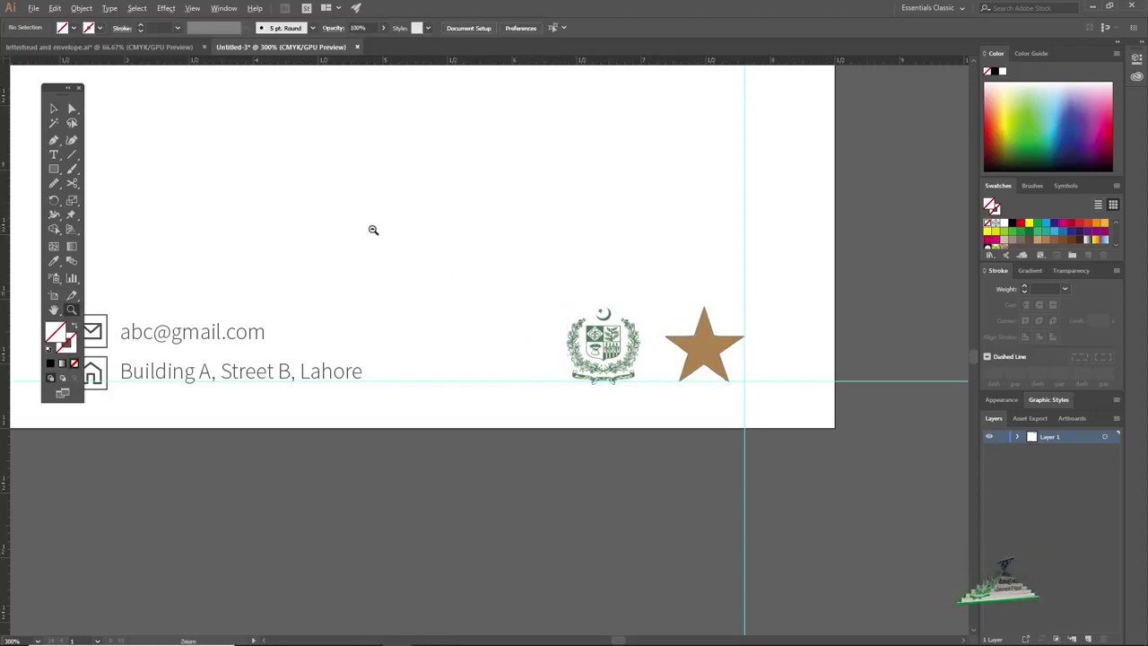
pyautogui.keyDown('alt'); pyautogui.click(374, 231); pyautogui.keyUp('alt')
pyautogui.keyDown('alt'); pyautogui.click(374, 230); pyautogui.keyUp('alt')
pyautogui.keyDown('alt'); pyautogui.click(466, 304); pyautogui.keyUp('alt')
pyautogui.keyDown('alt'); pyautogui.click(507, 315); pyautogui.keyUp('alt')
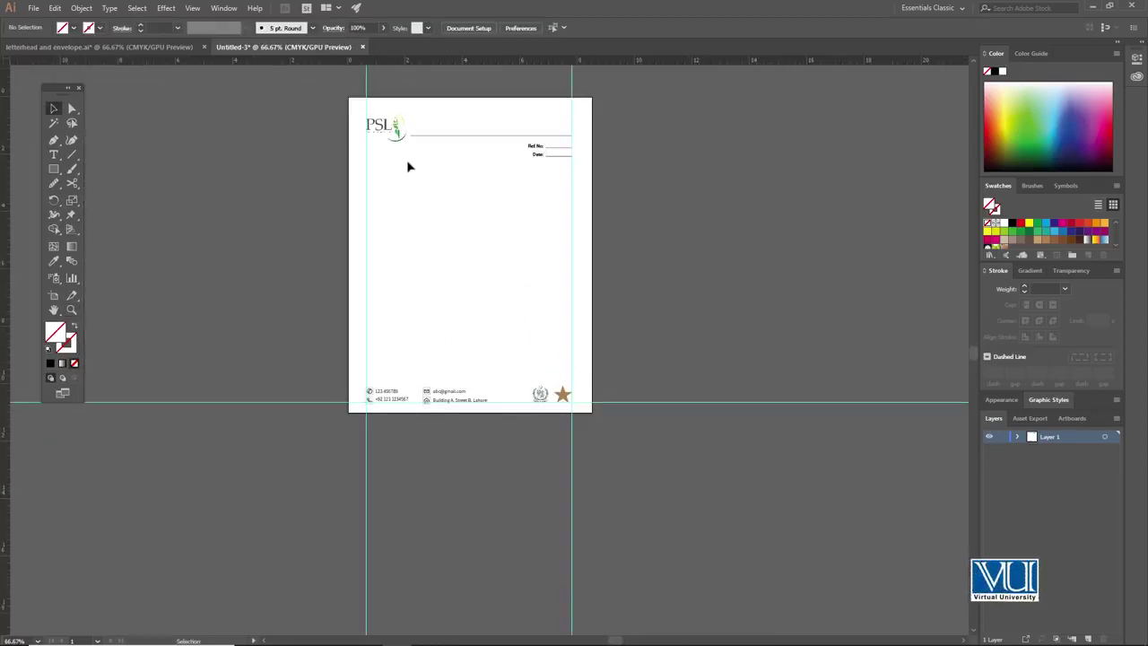
pyautogui.click(389, 128)
pyautogui.moveTo(386, 128); pyautogui.dragTo(460, 265)
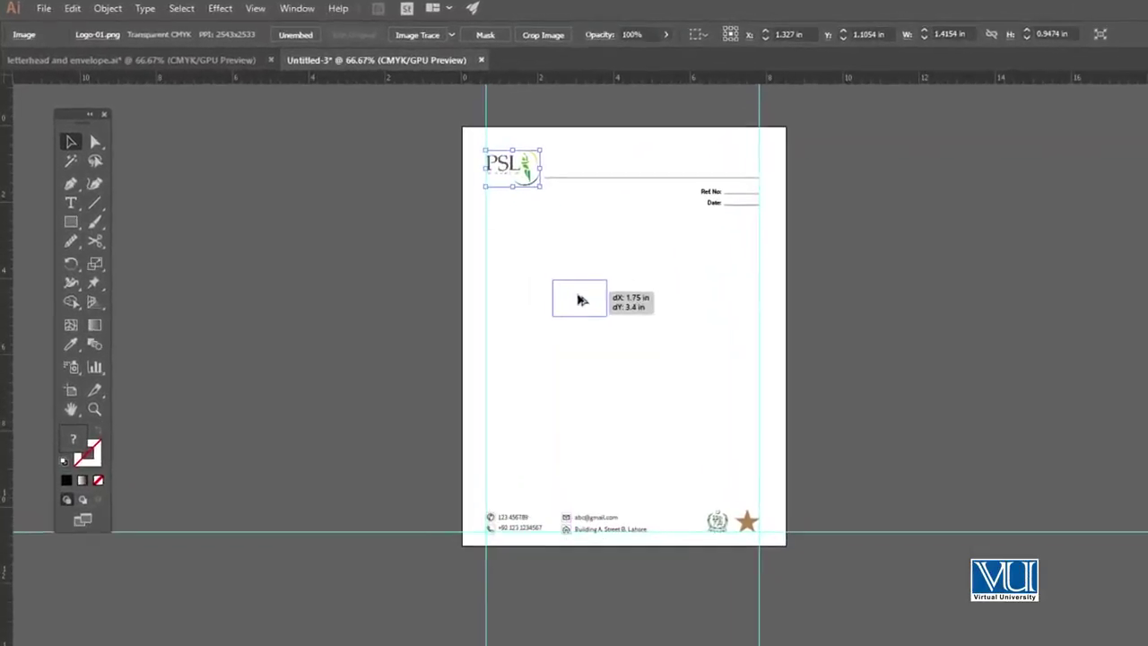
pyautogui.moveTo(643, 367); pyautogui.dragTo(742, 321)
pyautogui.moveTo(636, 362); pyautogui.dragTo(646, 354)
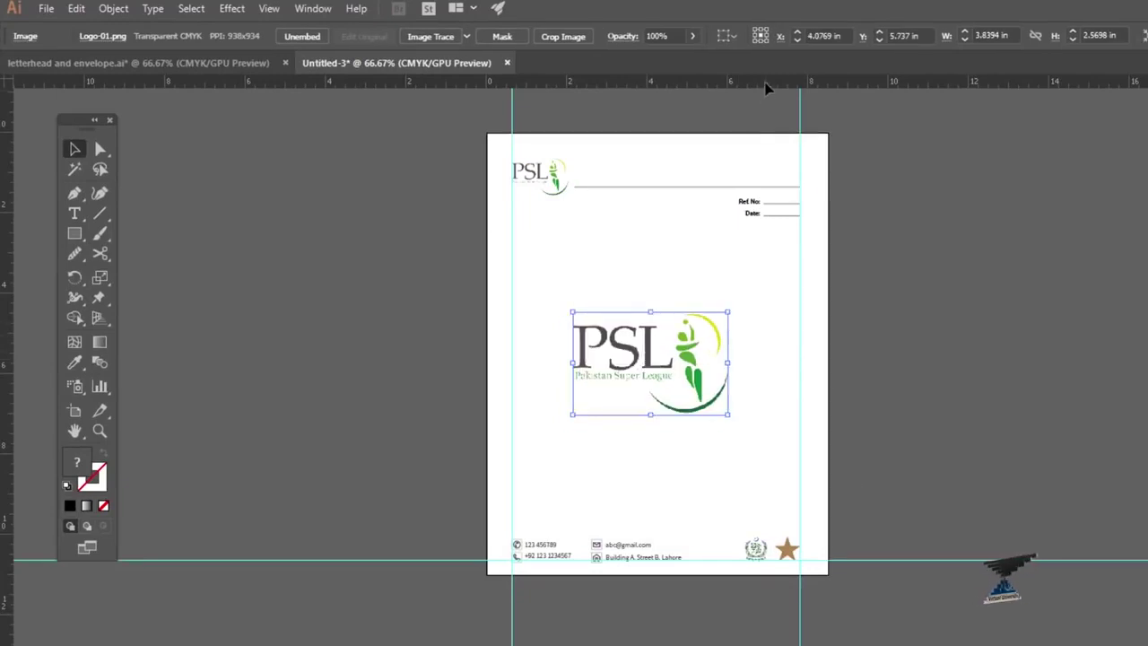
# Set the large central logo's opacity to 10% to make it a watermark
pyautogui.click(646, 38)
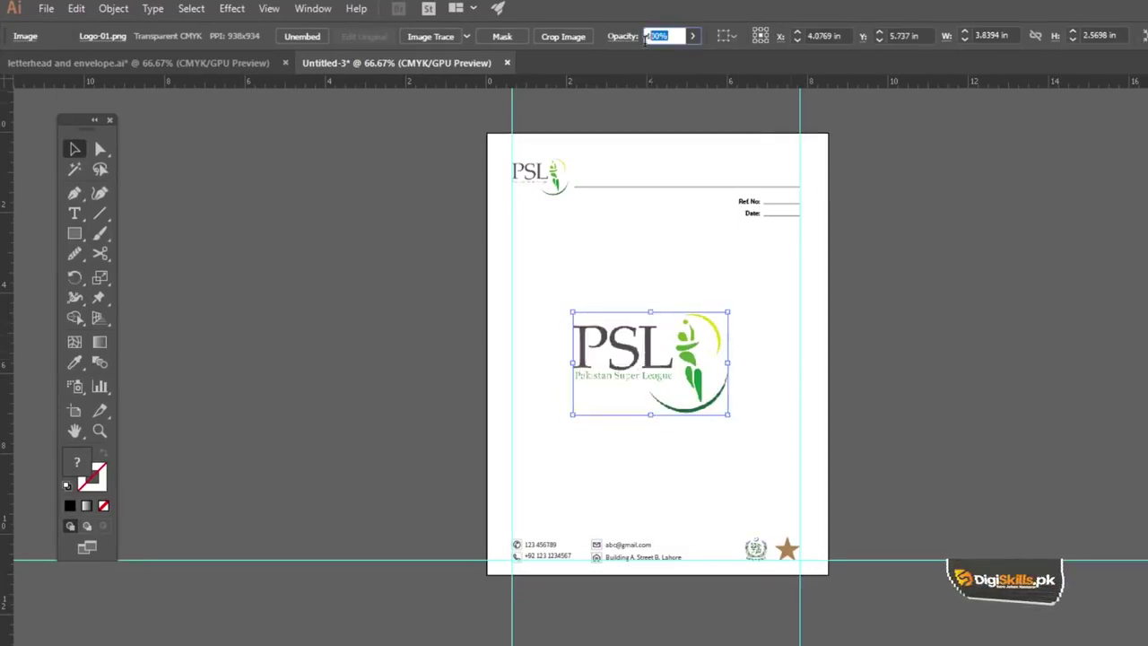
pyautogui.write('10')
pyautogui.press('Return')
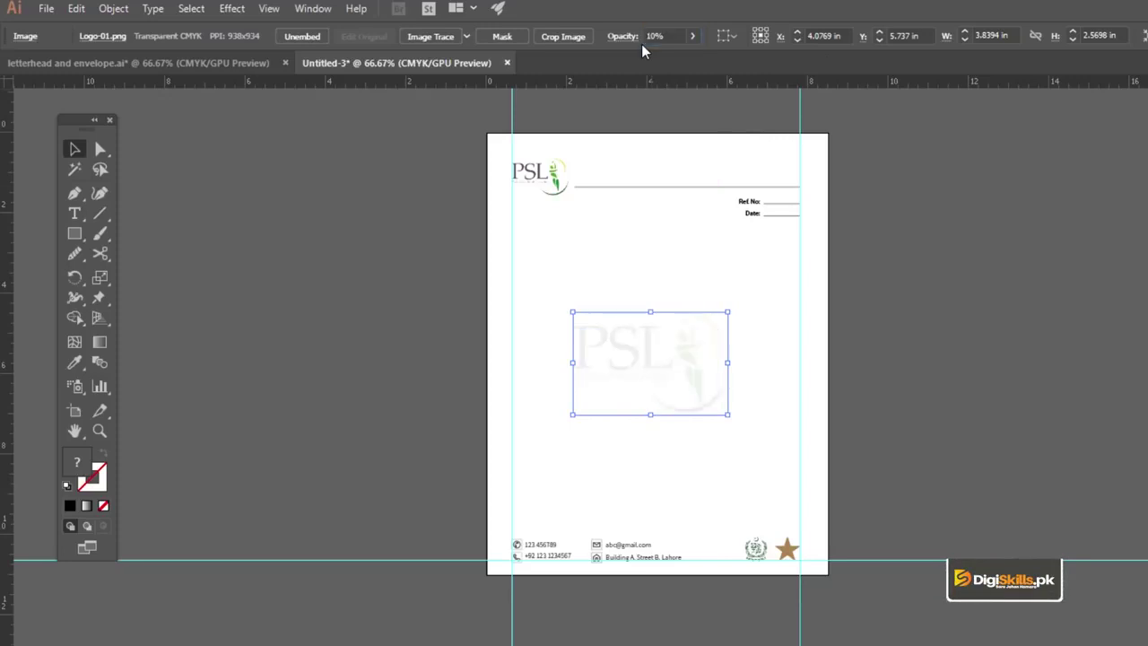
pyautogui.click(711, 267)
# Raise the watermark logo to the vertical centre of the page at Y 5.5 in
pyautogui.click(654, 355)
pyautogui.moveTo(654, 344); pyautogui.dragTo(654, 334)
pyautogui.press('z')
pyautogui.click(646, 345)
pyautogui.click(668, 444)
pyautogui.press('v')
pyautogui.moveTo(685, 489); pyautogui.dragTo(690, 419)
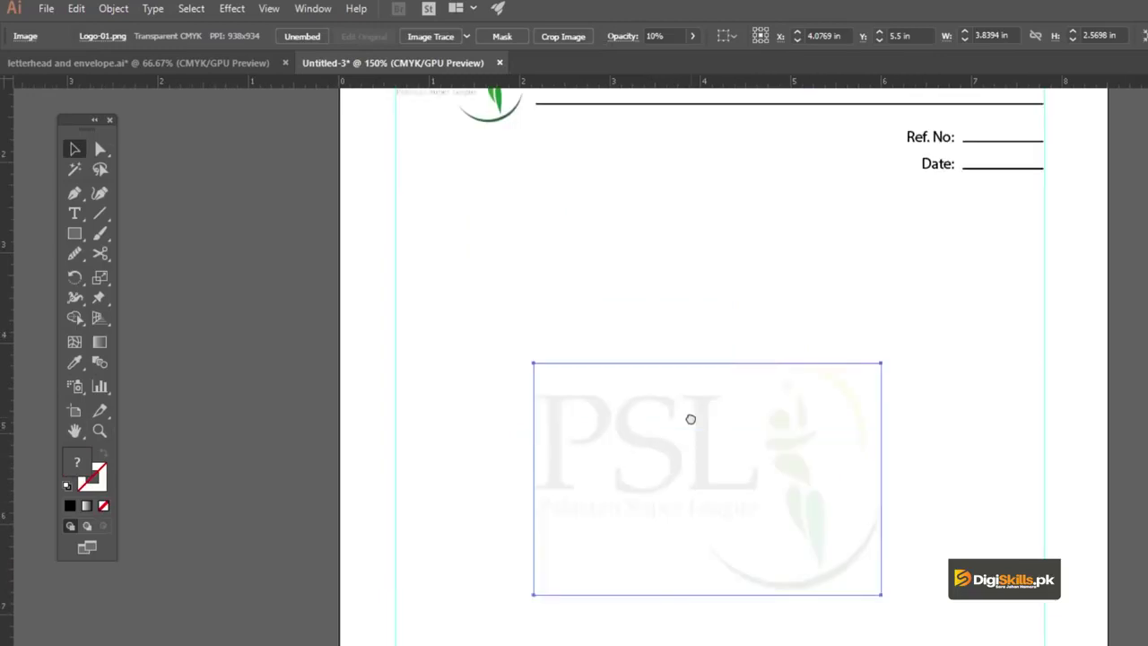
pyautogui.keyDown('alt'); pyautogui.click(681, 423); pyautogui.keyUp('alt')
pyautogui.click(689, 327)
pyautogui.click(682, 422)
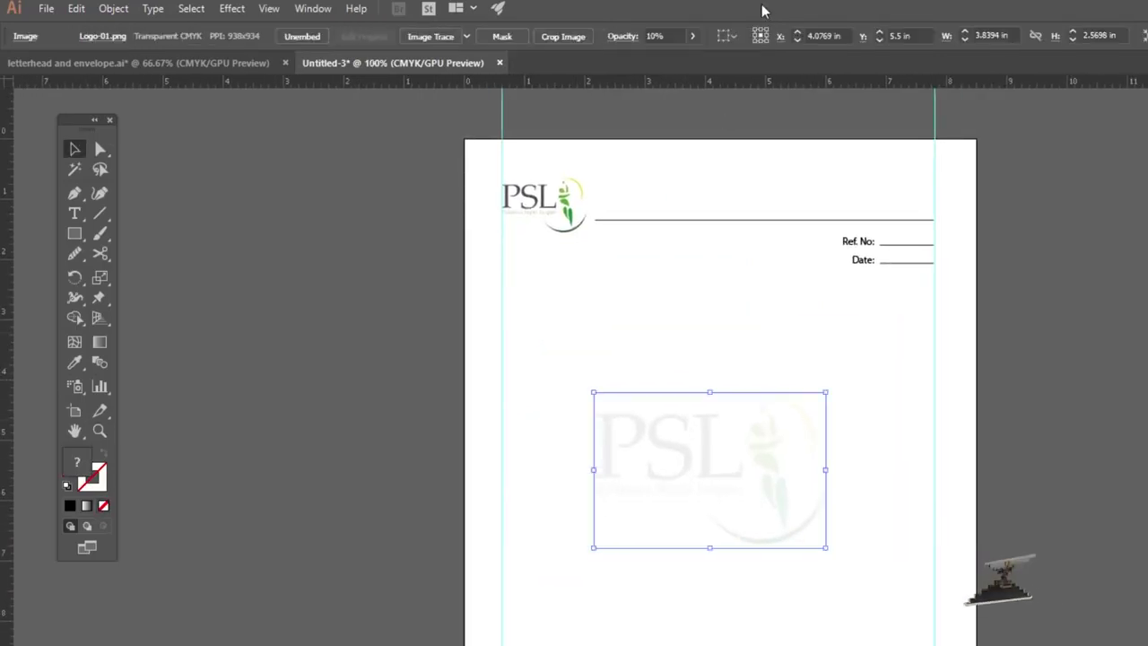
pyautogui.click(670, 308)
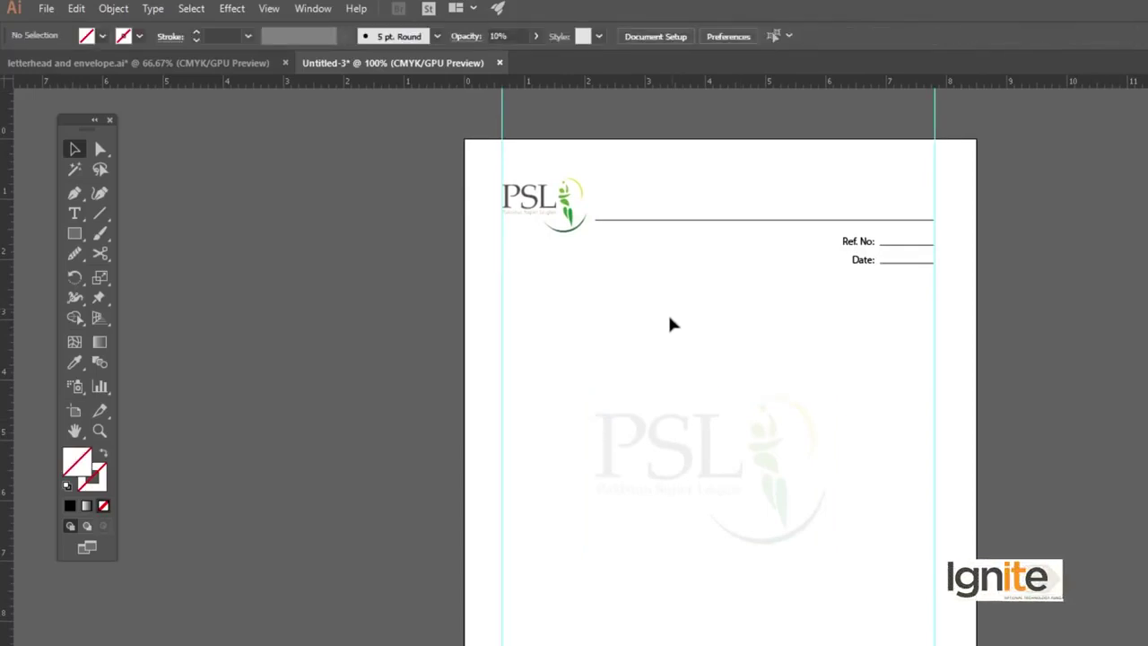
# Shift the watermark logo slightly right to centre it horizontally on the page
pyautogui.click(651, 412)
pyautogui.moveTo(653, 415); pyautogui.dragTo(661, 416)
pyautogui.click(649, 359)
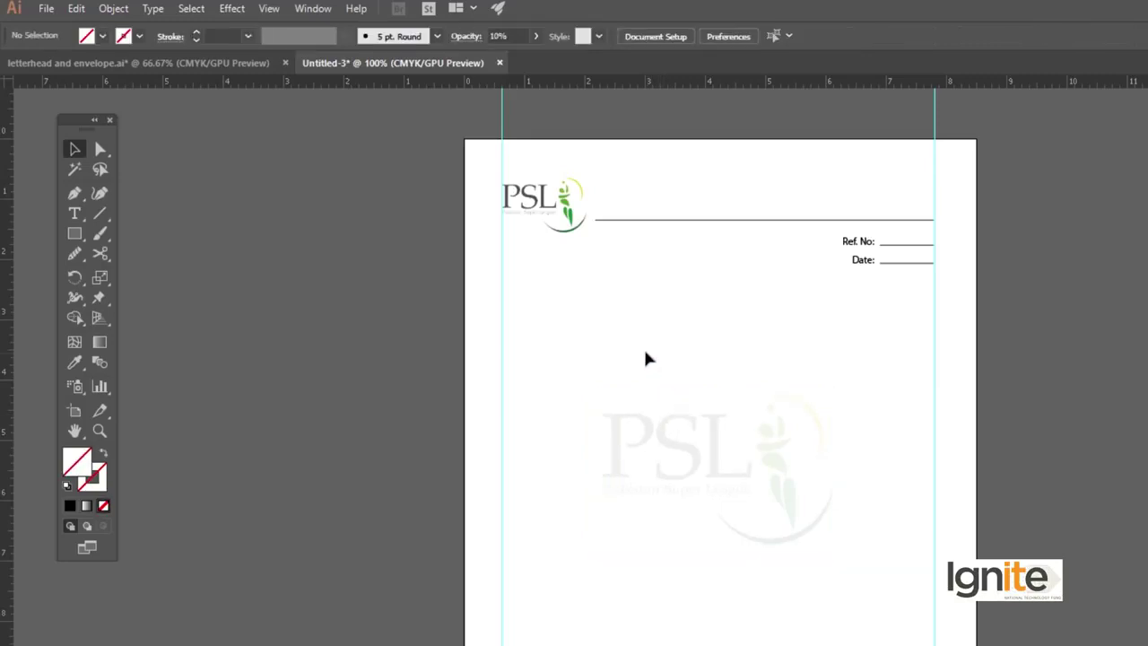
# Delete the two vertical guides and select the header logo
pyautogui.moveTo(469, 113); pyautogui.dragTo(989, 113)
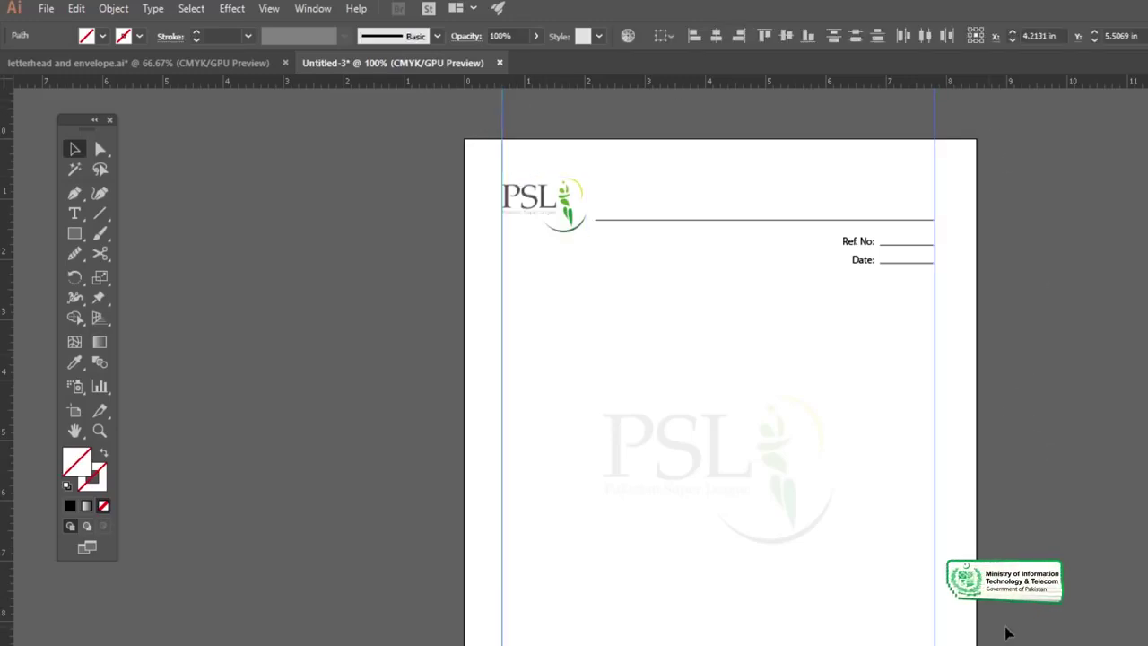
pyautogui.press('Delete')
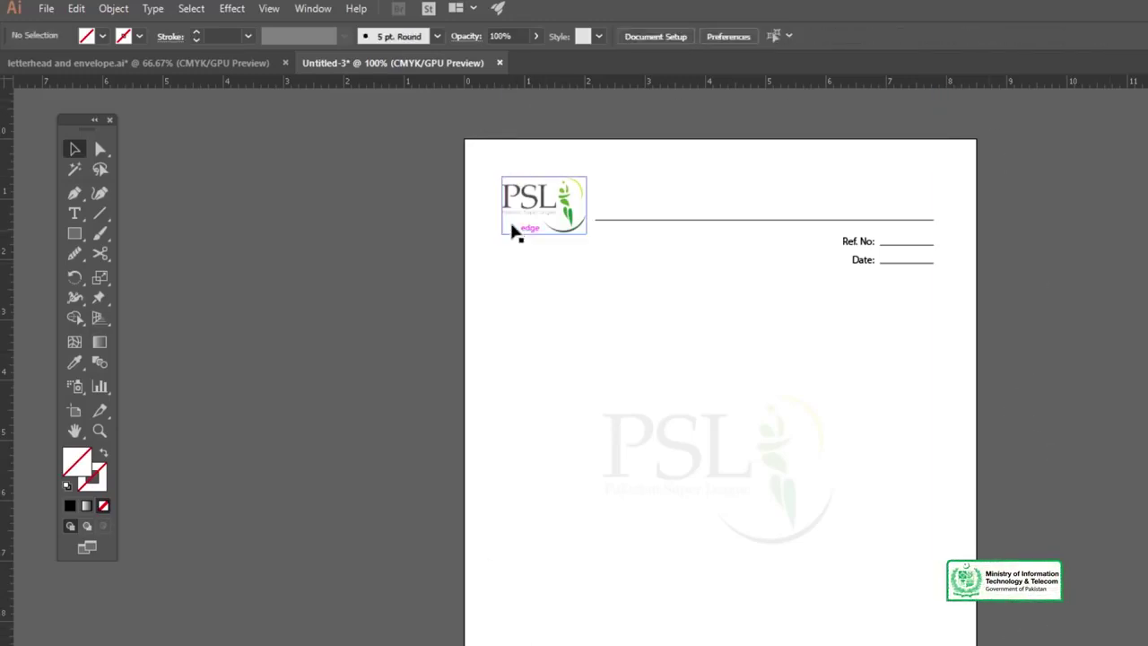
pyautogui.click(514, 186)
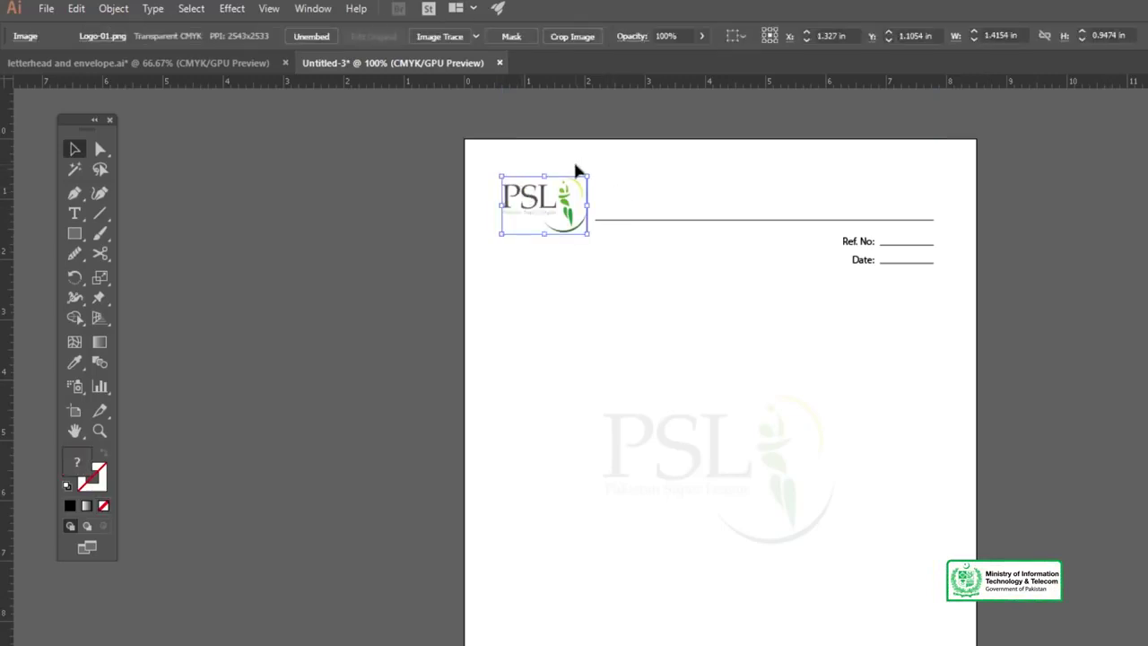
# Shift the header and footer elements slightly right together, leaving the central watermark in place
pyautogui.click(494, 162)
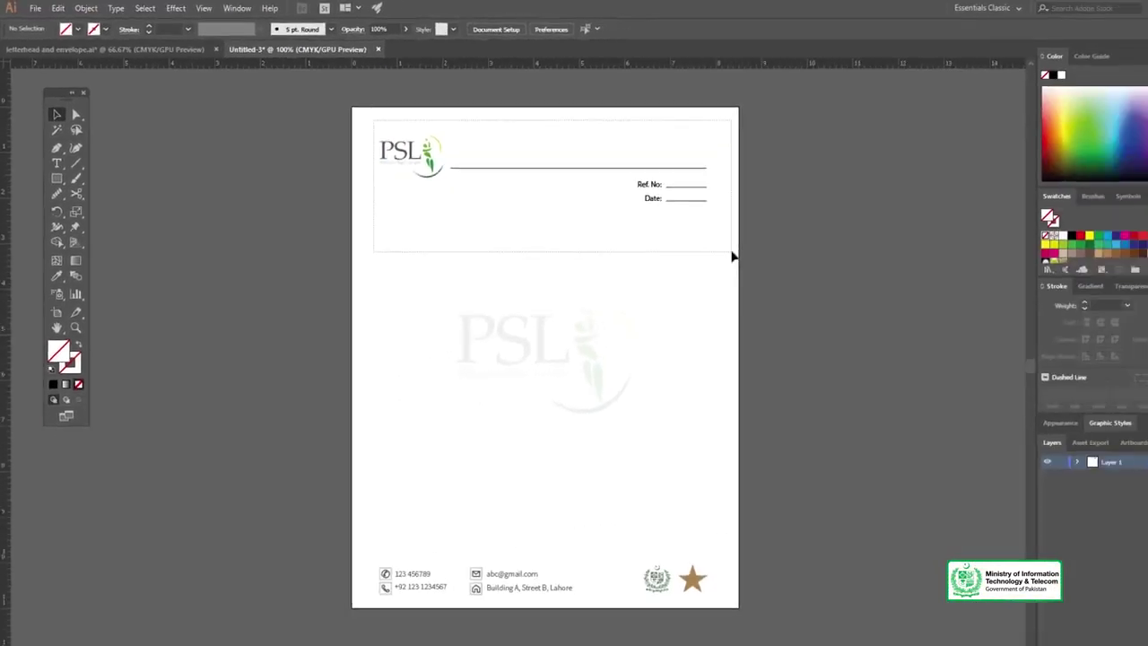
pyautogui.moveTo(373, 119); pyautogui.dragTo(731, 256)
pyautogui.moveTo(680, 573); pyautogui.dragTo(679, 572)
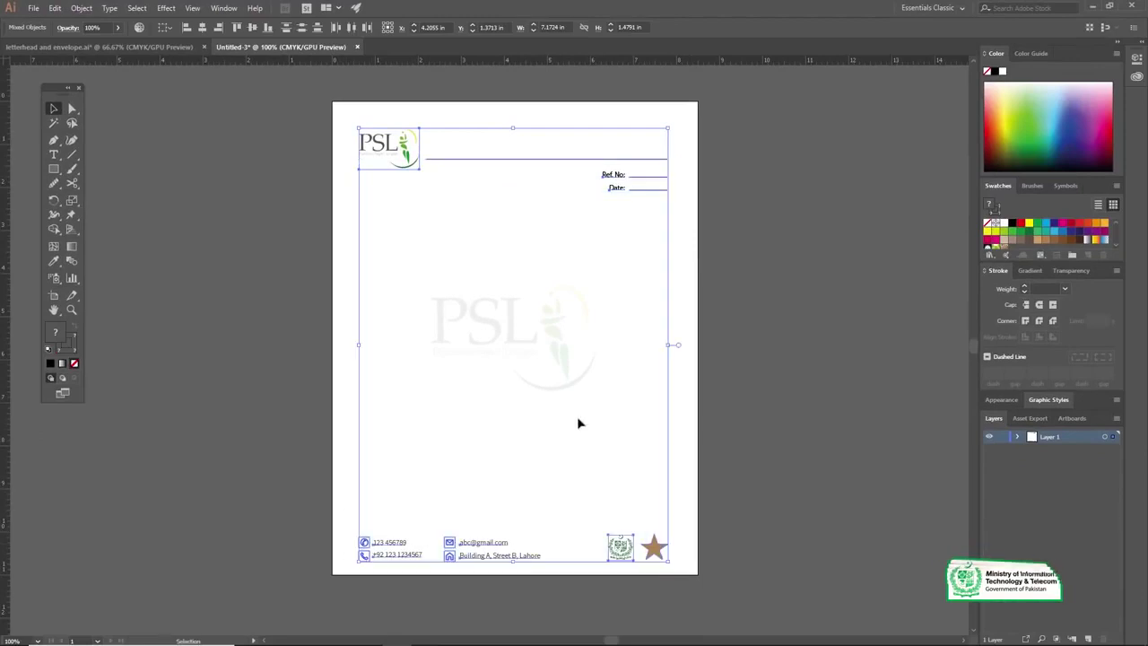
pyautogui.press('Right')
pyautogui.press('Right')
pyautogui.press('Right')
pyautogui.press('Right')
pyautogui.press('Right')
pyautogui.press('Right')
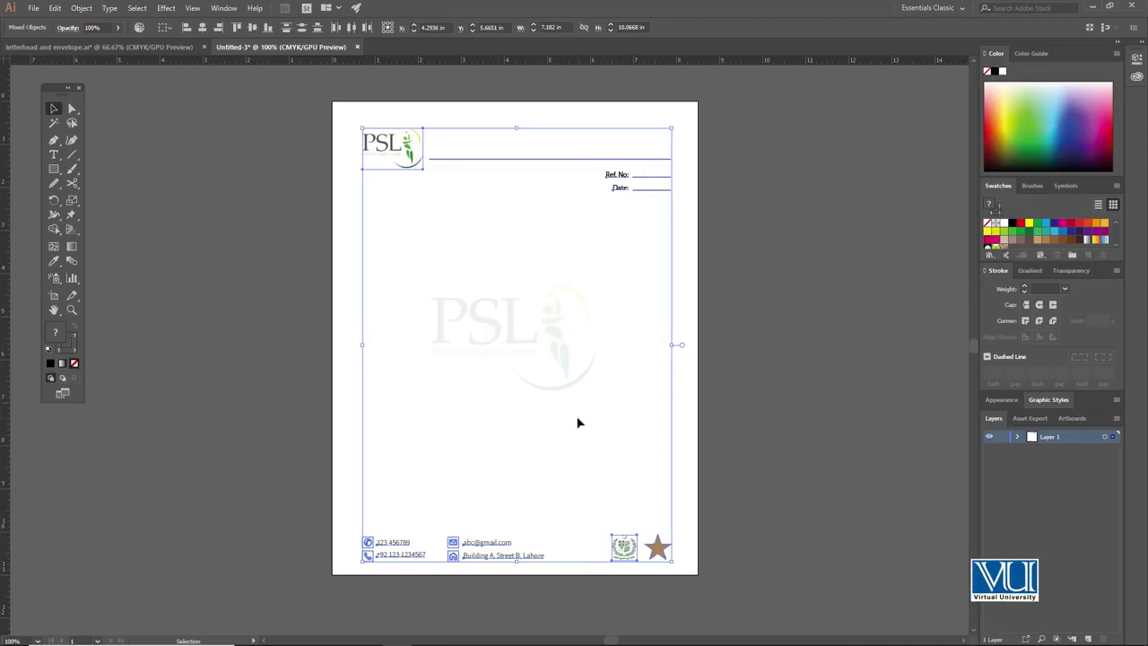
pyautogui.click(298, 228)
# Draw a narrow vertical rectangle about 0.1 in wide and 11 in tall between the page's left edge and the logo
pyautogui.press('z')
pyautogui.click(397, 281)
pyautogui.press('v')
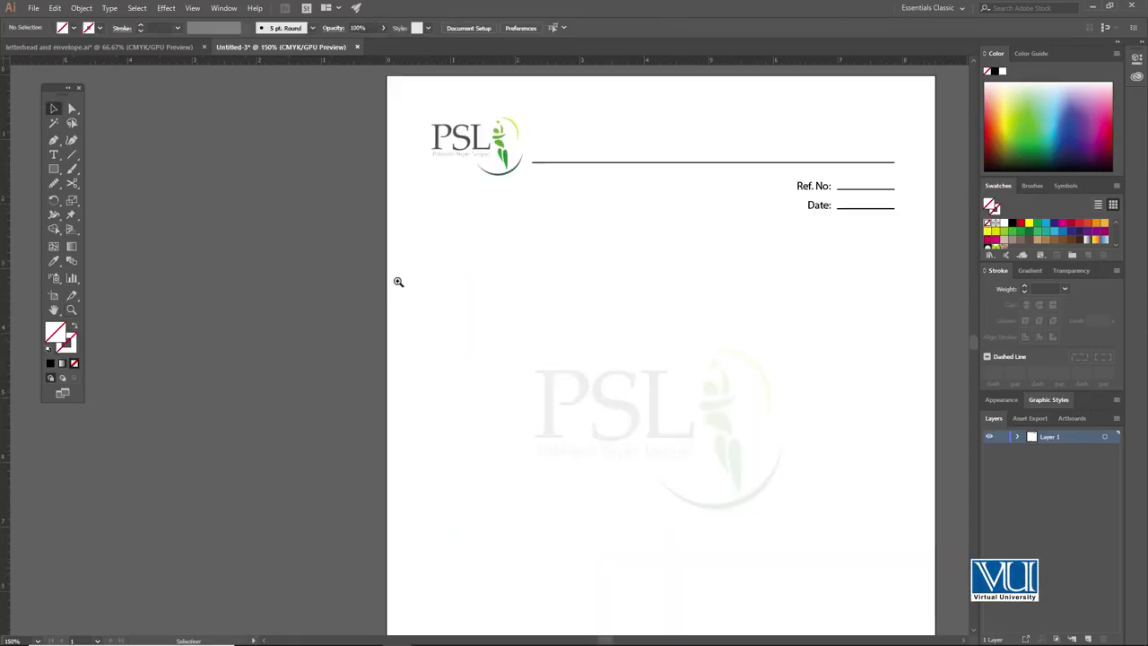
pyautogui.press('space')
pyautogui.moveTo(506, 272); pyautogui.dragTo(438, 259)
pyautogui.keyDown('alt'); pyautogui.click(474, 308); pyautogui.keyUp('alt')
pyautogui.press('v')
pyautogui.press('space')
pyautogui.moveTo(467, 318); pyautogui.dragTo(387, 245)
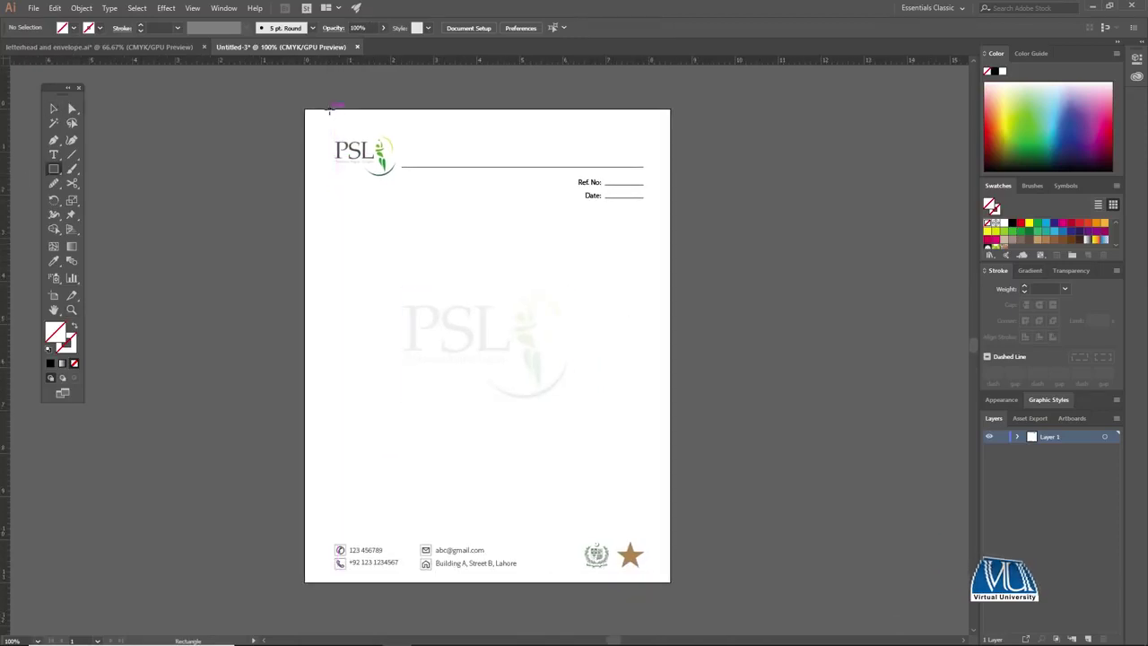
pyautogui.moveTo(330, 109); pyautogui.dragTo(325, 580)
pyautogui.press('v')
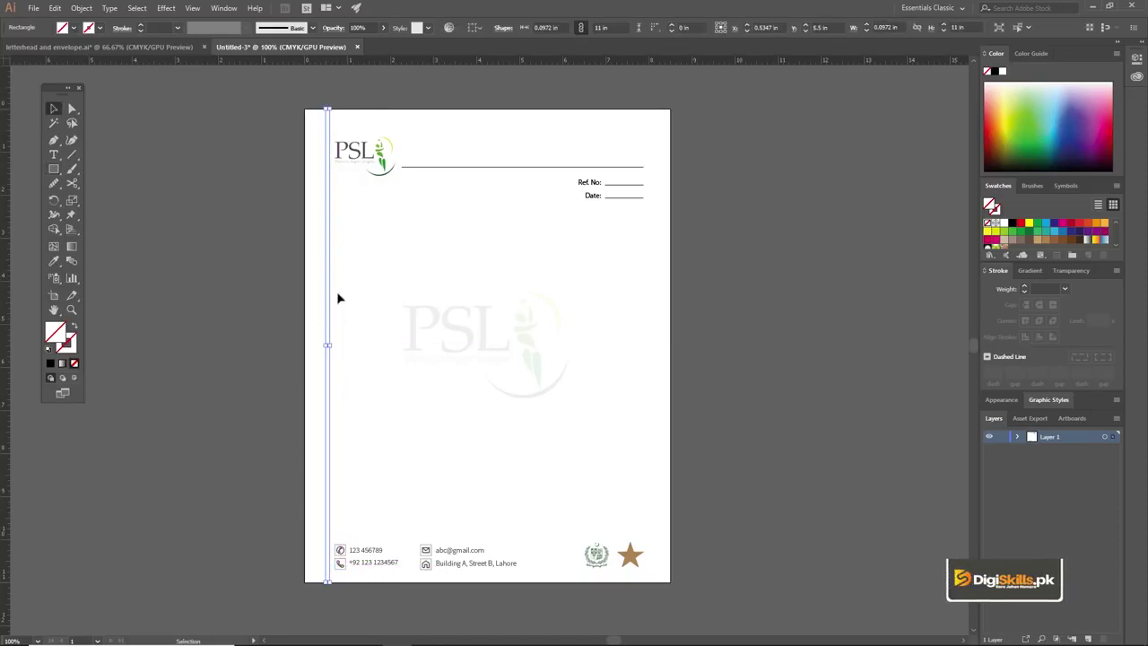
# Fill the narrow vertical strip with the yellow-green sampled from the arc of the header logo
pyautogui.click(56, 260)
pyautogui.press('z')
pyautogui.click(386, 176)
pyautogui.click(475, 330)
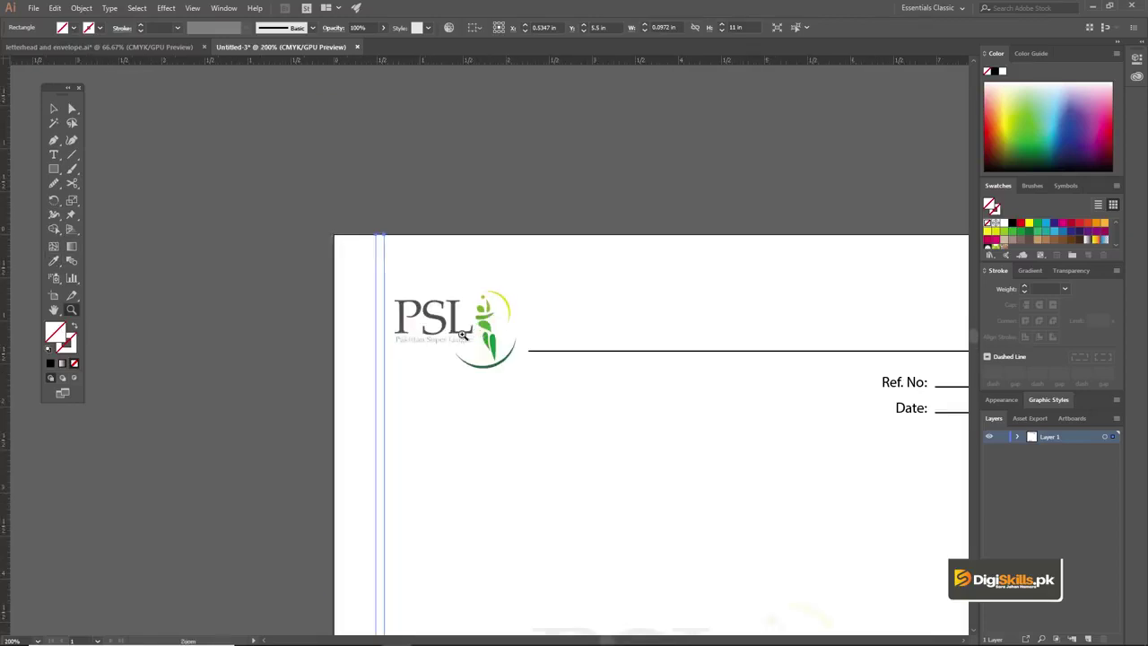
pyautogui.click(452, 337)
pyautogui.click(454, 337)
pyautogui.click(55, 260)
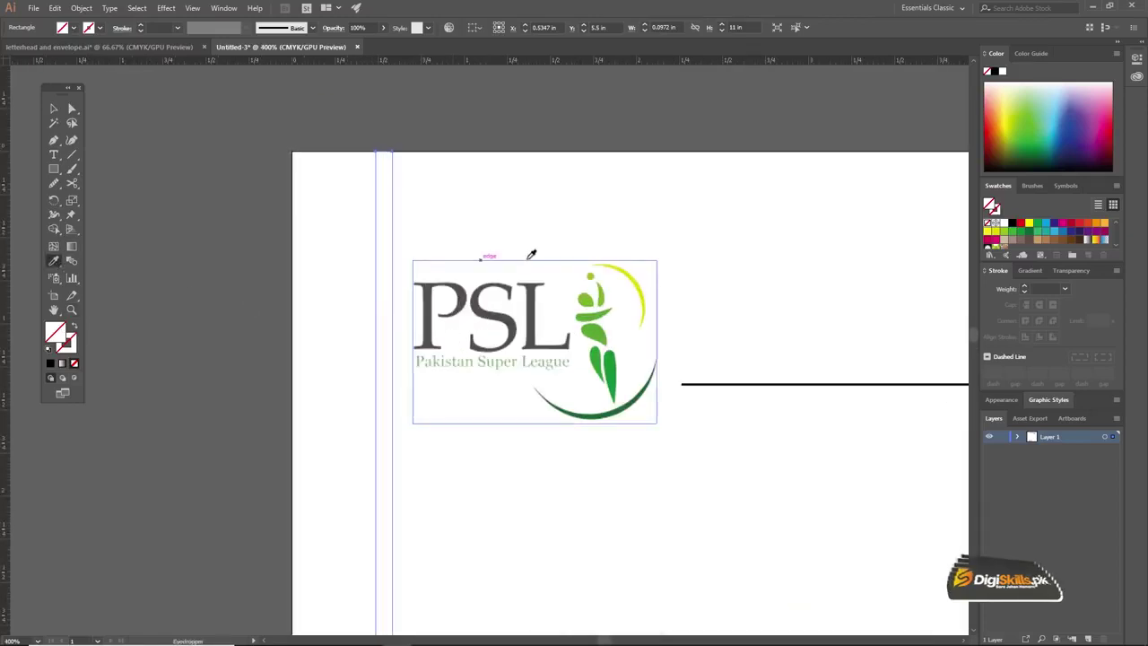
pyautogui.click(638, 278)
pyautogui.press('z')
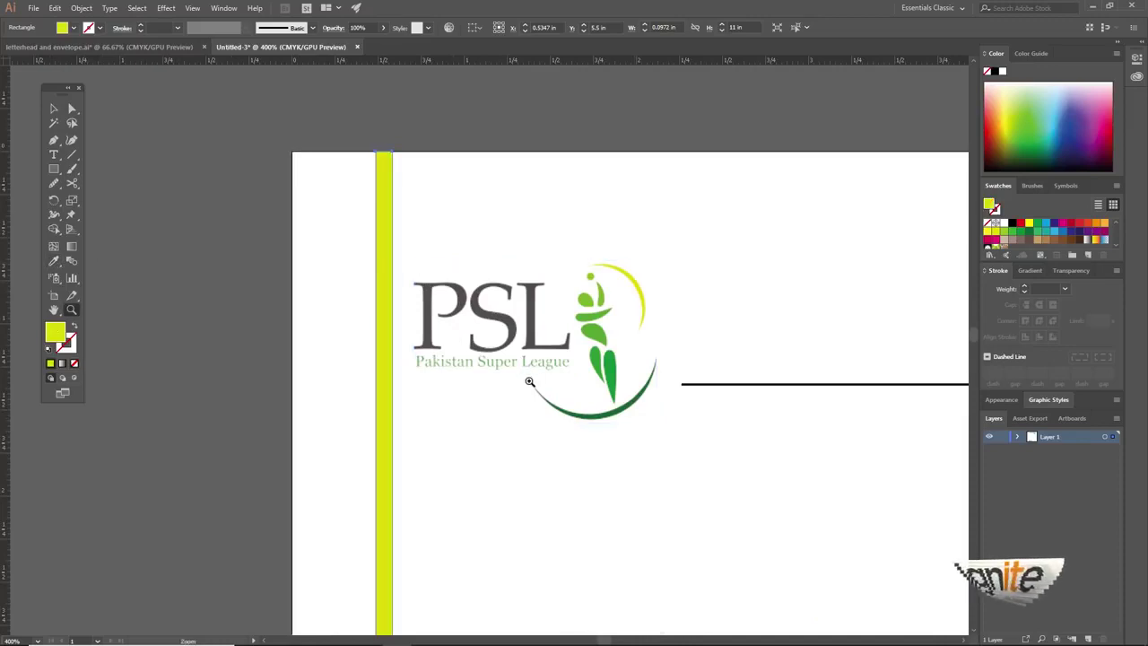
# Duplicate the yellow-green strip to its left and widen the copy to about 0.36 in, reaching the page's left edge
pyautogui.keyDown('alt'); pyautogui.click(530, 384); pyautogui.keyUp('alt')
pyautogui.keyDown('alt'); pyautogui.click(530, 385); pyautogui.keyUp('alt')
pyautogui.keyDown('alt'); pyautogui.click(469, 377); pyautogui.keyUp('alt')
pyautogui.keyDown('alt'); pyautogui.click(482, 380); pyautogui.keyUp('alt')
pyautogui.keyDown('alt'); pyautogui.click(493, 389); pyautogui.keyUp('alt')
pyautogui.press('v')
pyautogui.hotkey('ctrl', '1')
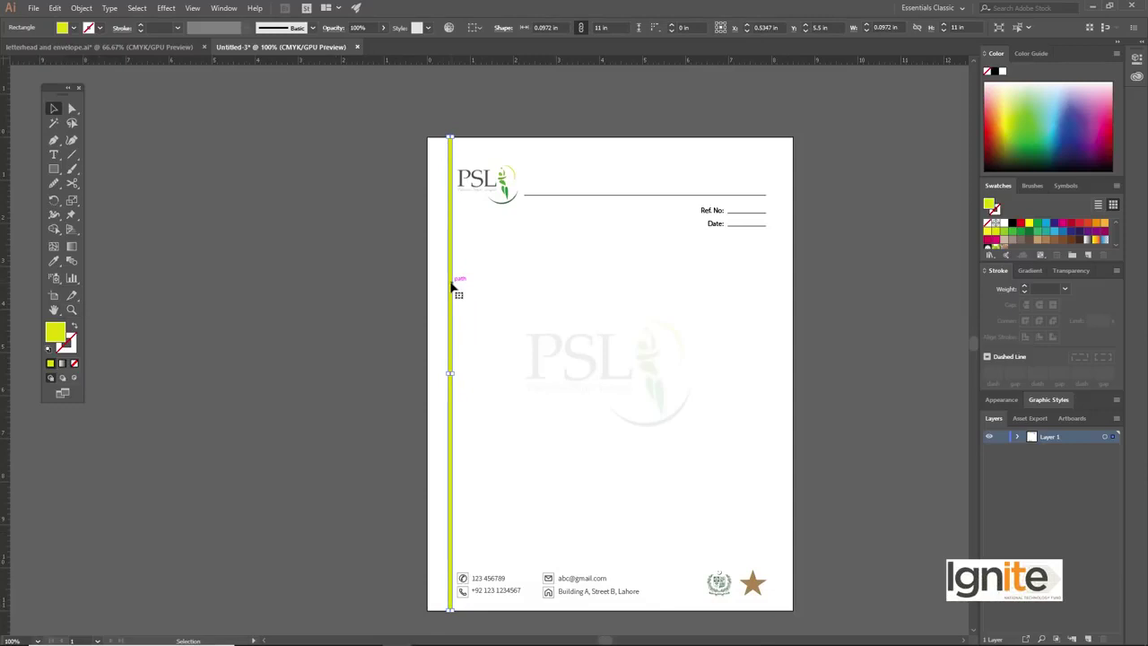
pyautogui.moveTo(451, 285); pyautogui.dragTo(443, 283)
pyautogui.moveTo(439, 374); pyautogui.dragTo(427, 371)
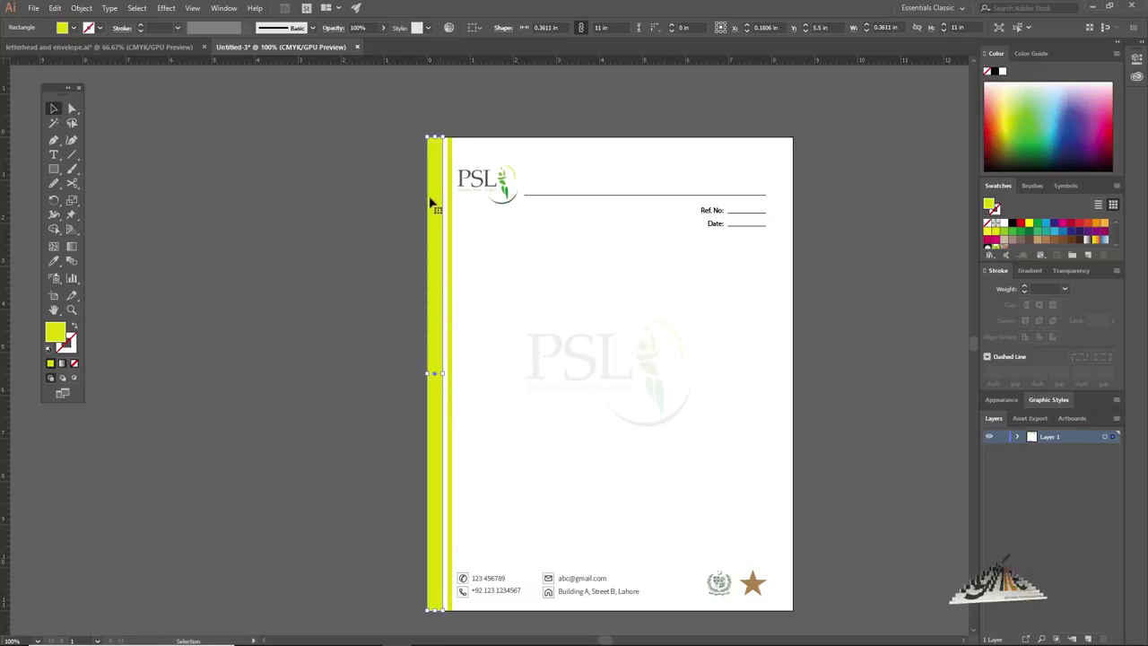
# Recolour the wide edge strip with the green sampled from the figure in the header logo
pyautogui.click(55, 262)
pyautogui.press('z')
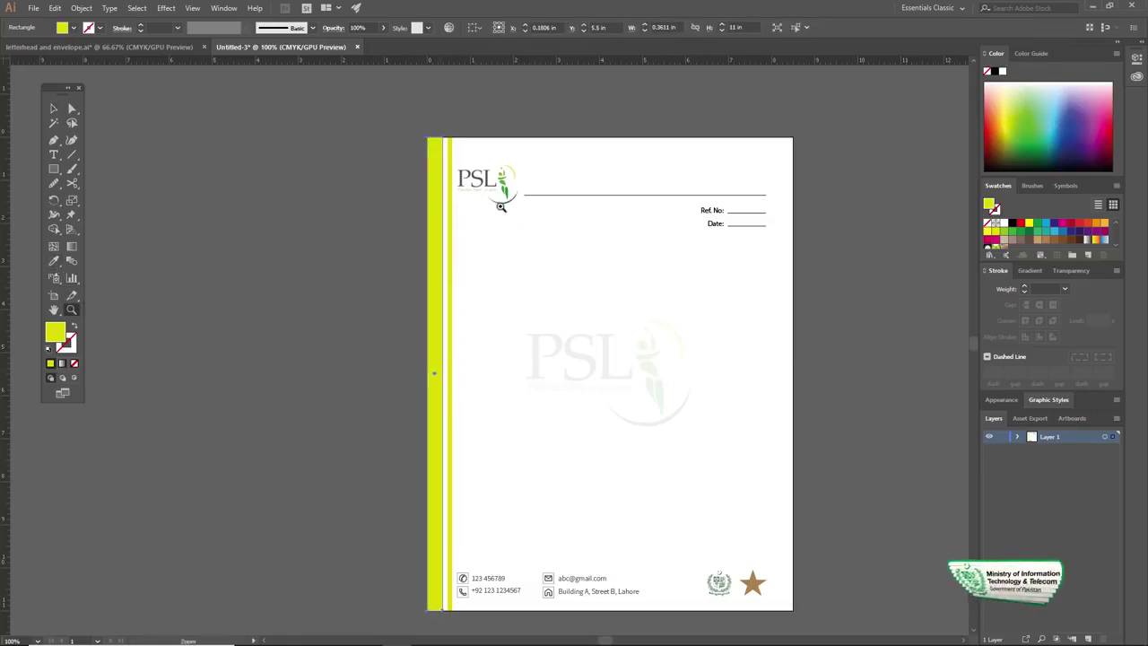
pyautogui.click(489, 186)
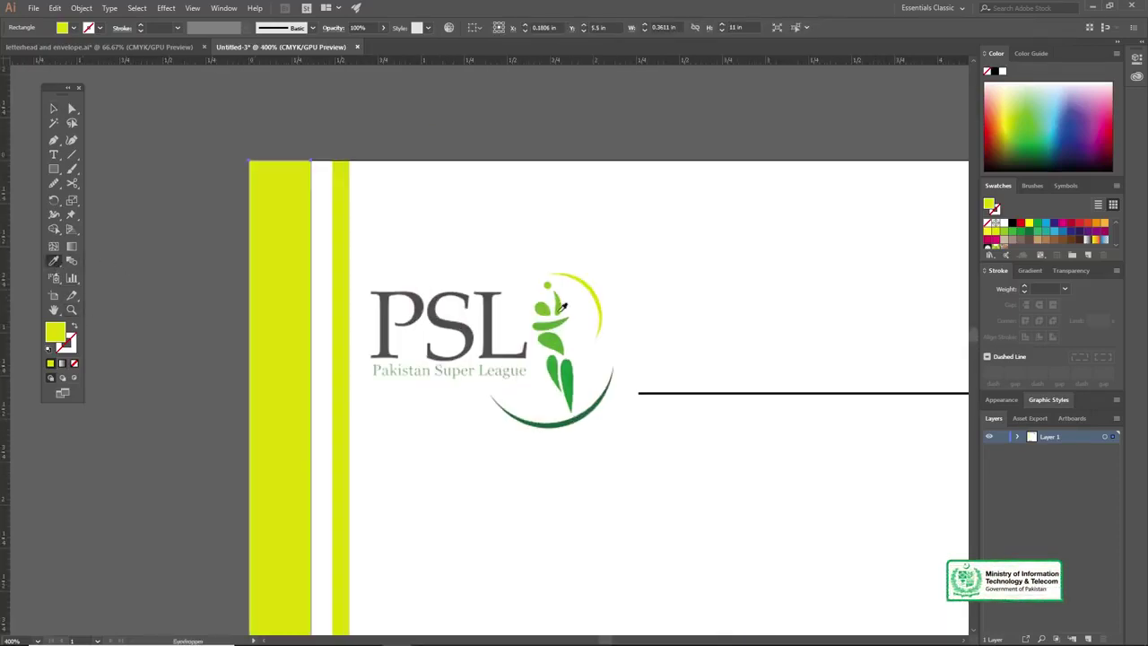
pyautogui.click(573, 364)
pyautogui.press('z')
pyautogui.keyDown('alt'); pyautogui.click(587, 392); pyautogui.keyUp('alt')
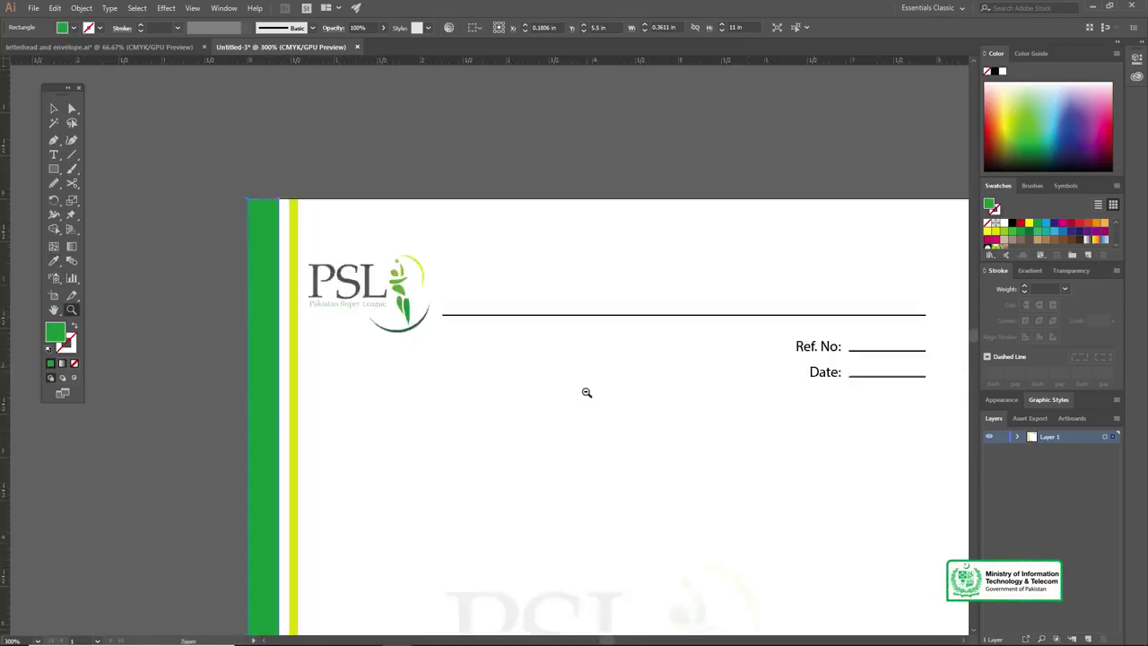
pyautogui.keyDown('alt'); pyautogui.click(574, 412); pyautogui.keyUp('alt')
pyautogui.keyDown('alt'); pyautogui.click(550, 443); pyautogui.keyUp('alt')
pyautogui.keyDown('alt'); pyautogui.click(538, 358); pyautogui.keyUp('alt')
pyautogui.press('v')
pyautogui.moveTo(584, 354); pyautogui.dragTo(592, 322)
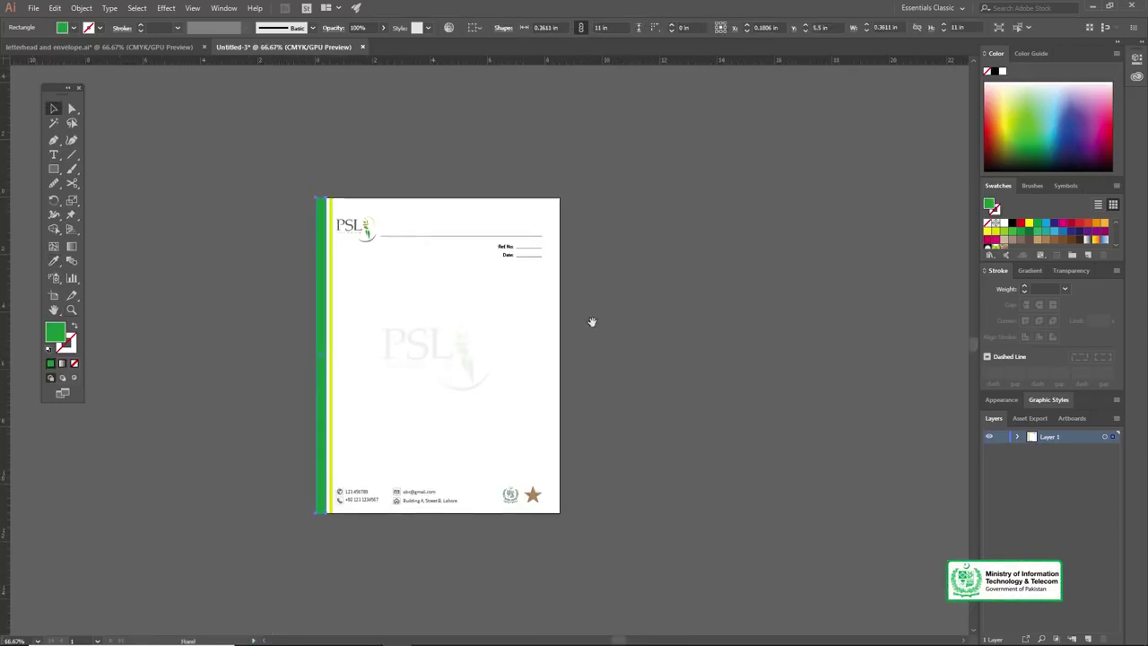
pyautogui.click(608, 318)
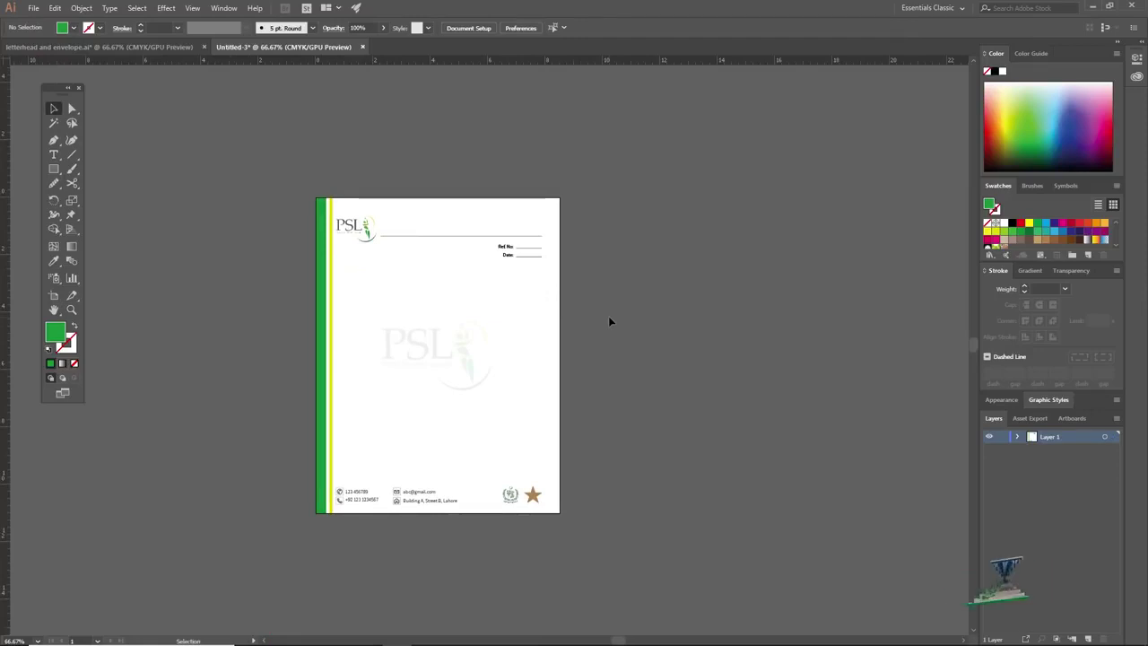
# Add a second artboard 9 in wide and 4 in high beside the letterhead, moved slightly closer to it
pyautogui.moveTo(633, 308); pyautogui.dragTo(815, 401)
pyautogui.click(53, 296)
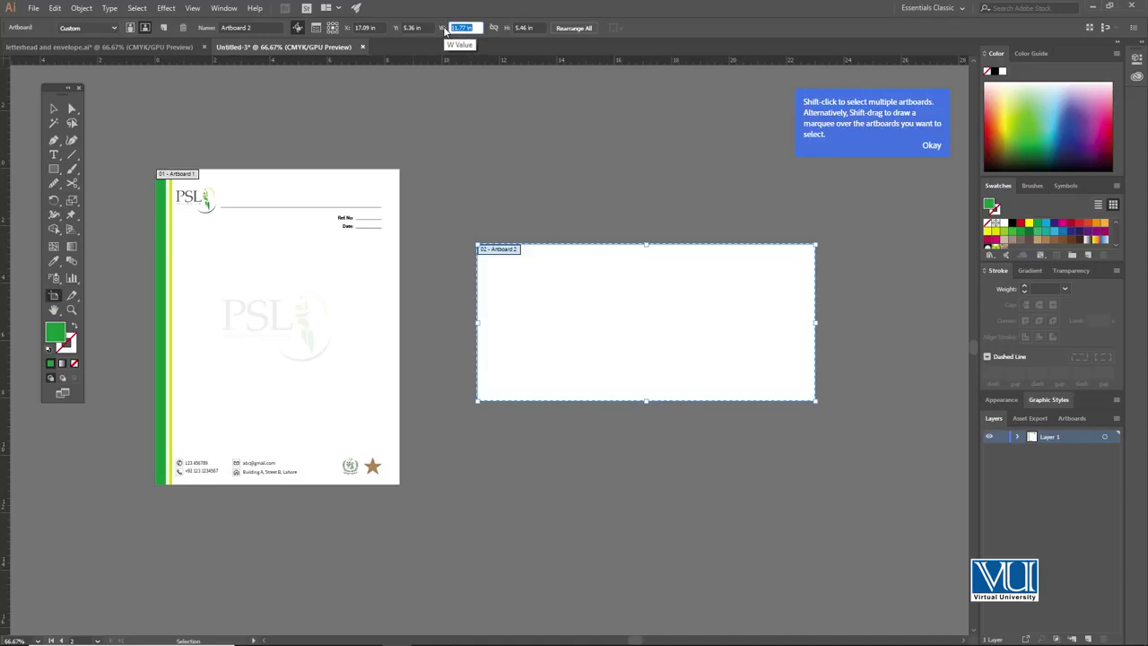
pyautogui.write('9')
pyautogui.press('Tab')
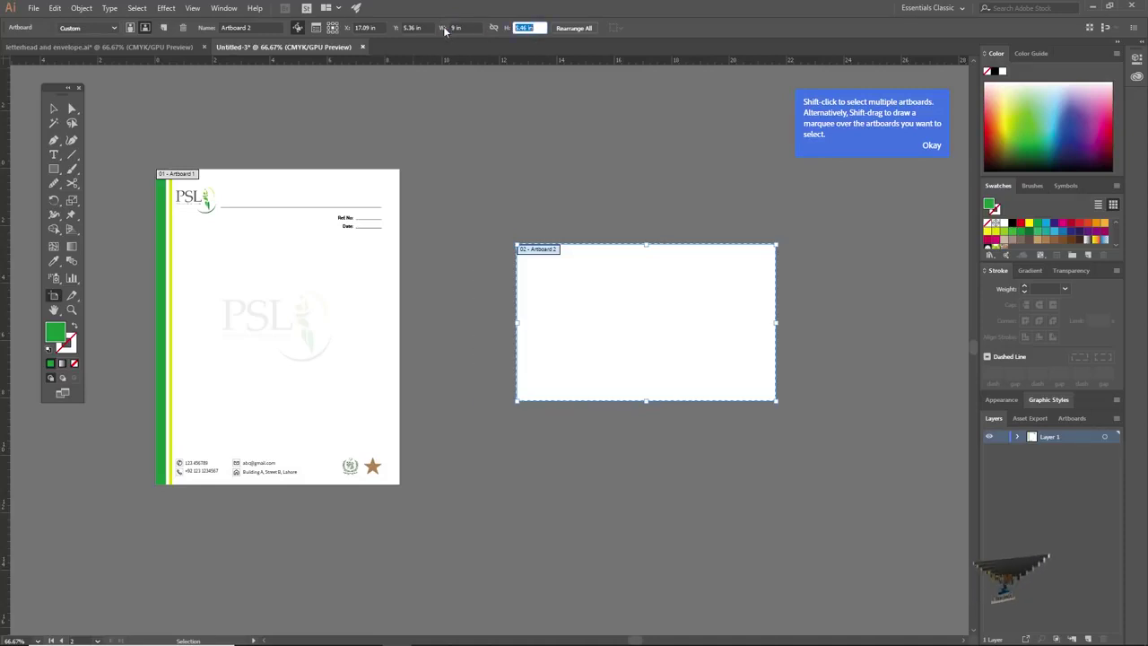
pyautogui.write('4')
pyautogui.press('Return')
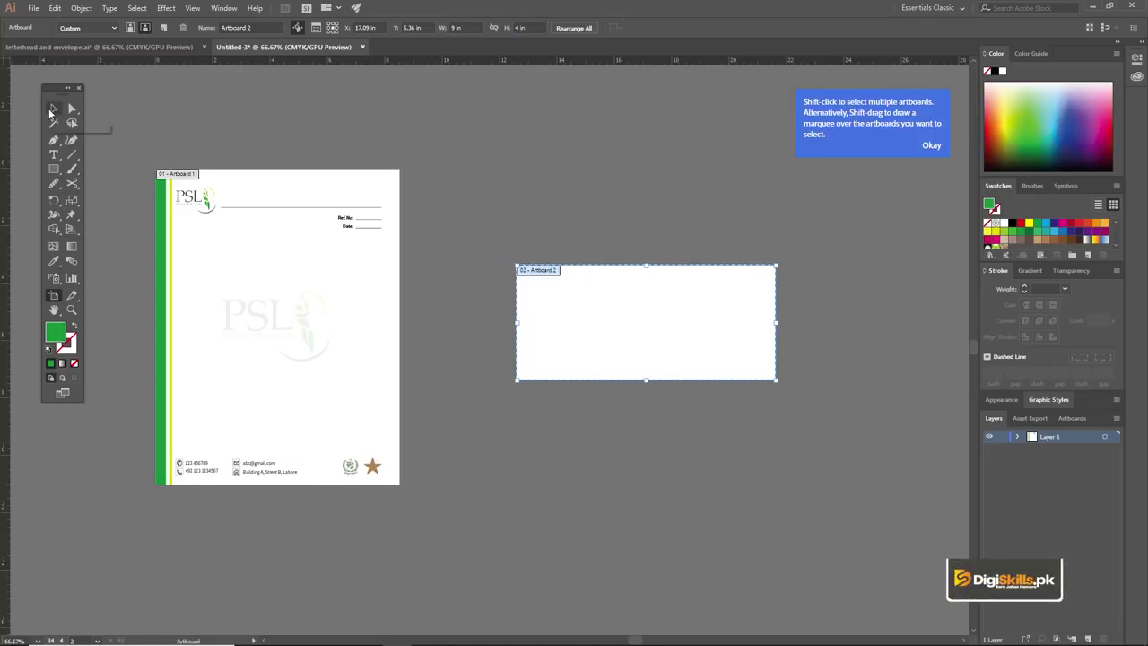
pyautogui.moveTo(672, 316); pyautogui.dragTo(650, 318)
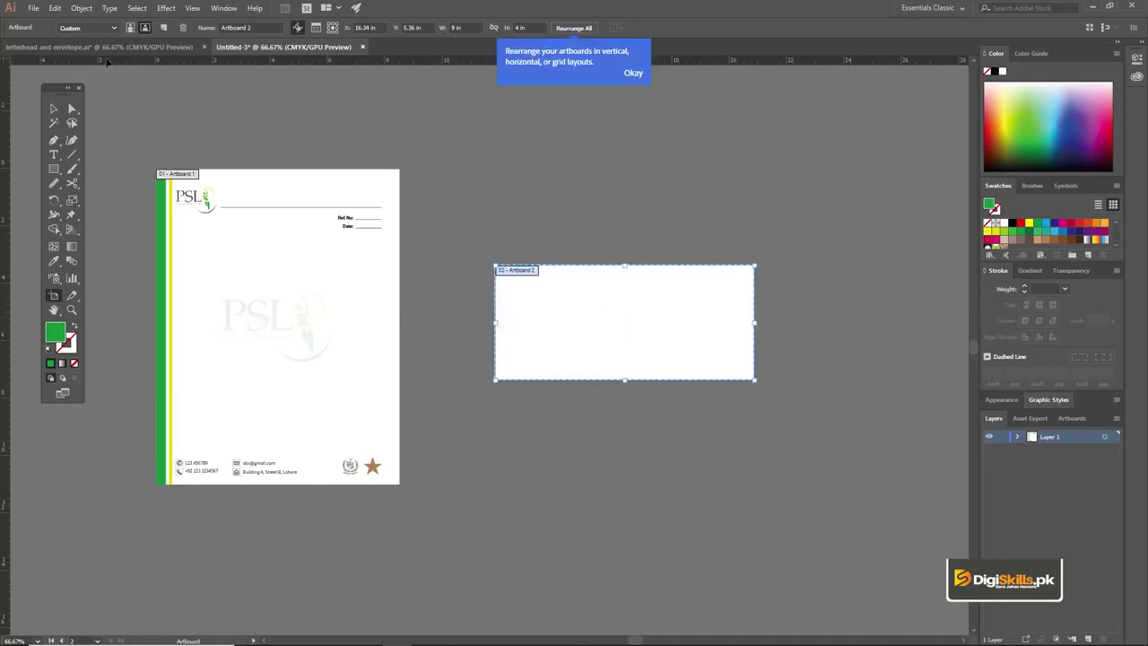
pyautogui.click(52, 110)
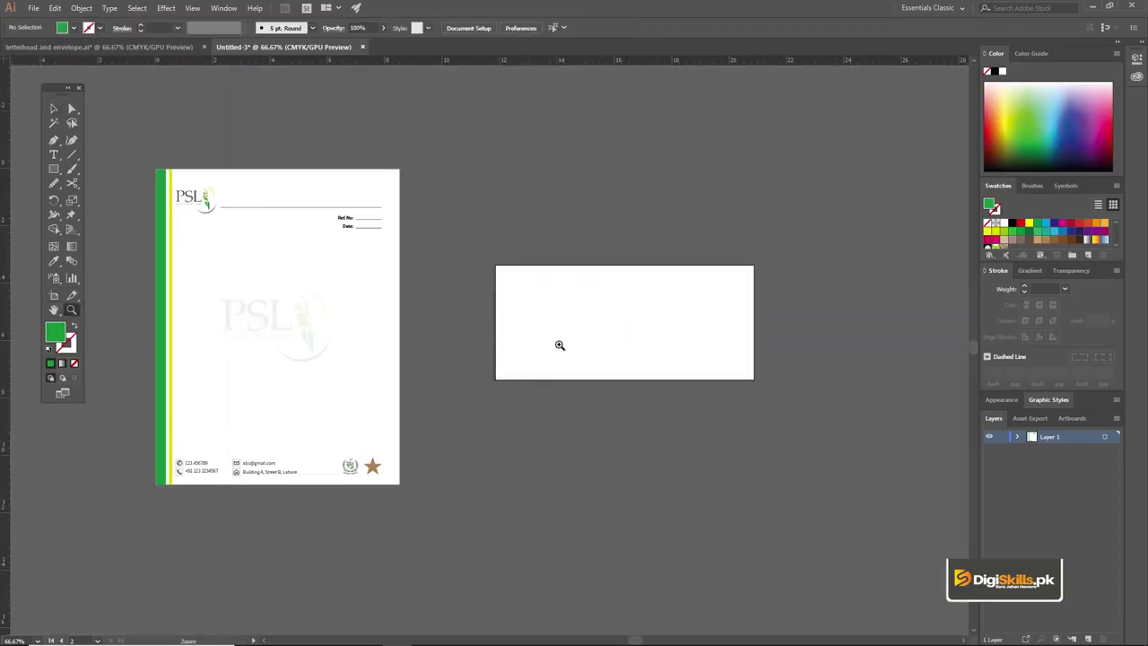
# Copy the header logo to the new artboard's upper-left corner and the contact details to its lower-left corner
pyautogui.click(559, 344)
pyautogui.moveTo(188, 238); pyautogui.dragTo(511, 329)
pyautogui.click(177, 500)
pyautogui.moveTo(177, 499); pyautogui.dragTo(498, 373)
pyautogui.press('z')
pyautogui.click(516, 392)
pyautogui.click(519, 282)
pyautogui.click(476, 377)
pyautogui.press('v')
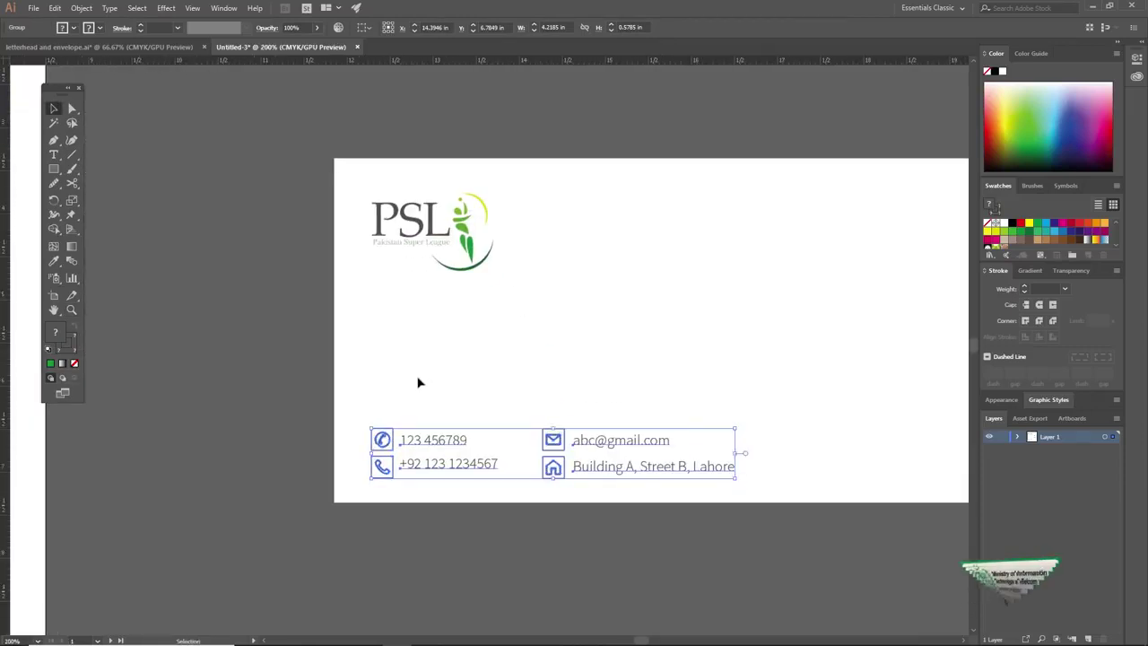
# Copy the grouped emblem and star from the letterhead footer to the envelope's lower-right corner and adjust their position
pyautogui.hotkey('ctrl', '-')
pyautogui.hotkey('ctrl', '-')
pyautogui.hotkey('ctrl', '-')
pyautogui.moveTo(381, 435); pyautogui.dragTo(757, 332)
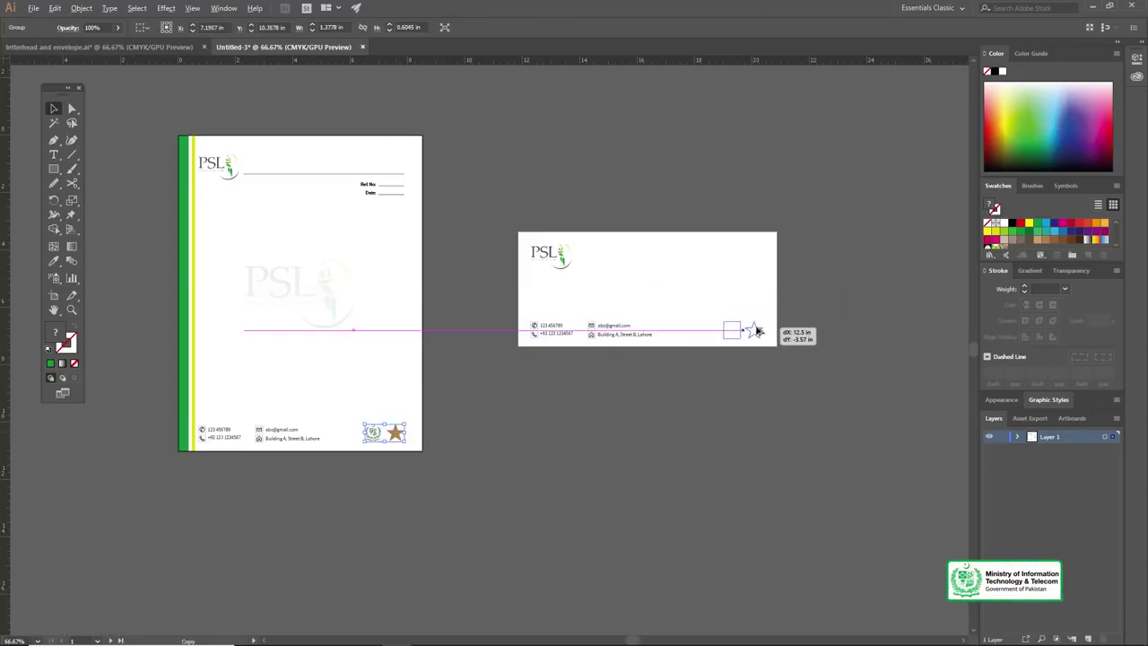
pyautogui.moveTo(682, 344); pyautogui.dragTo(682, 344)
pyautogui.click(670, 336)
pyautogui.click(538, 312)
pyautogui.moveTo(499, 296); pyautogui.dragTo(696, 287)
pyautogui.moveTo(798, 389); pyautogui.dragTo(821, 387)
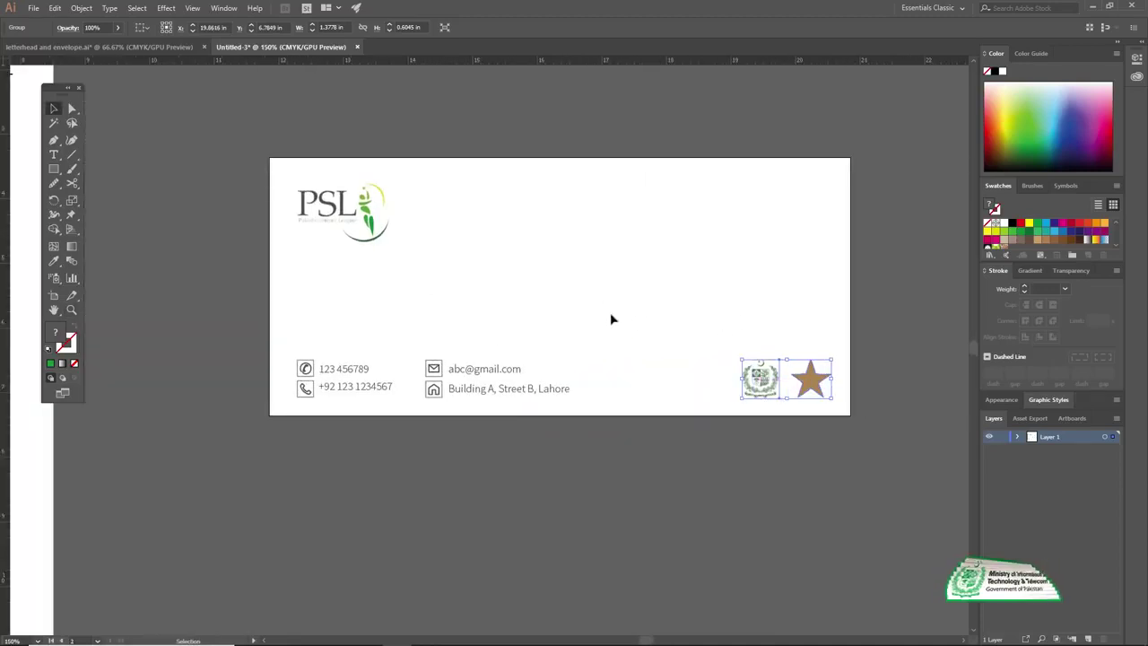
# Copy the green and yellow-green strips from the letterhead to the left end of the envelope
pyautogui.moveTo(558, 306); pyautogui.dragTo(607, 315)
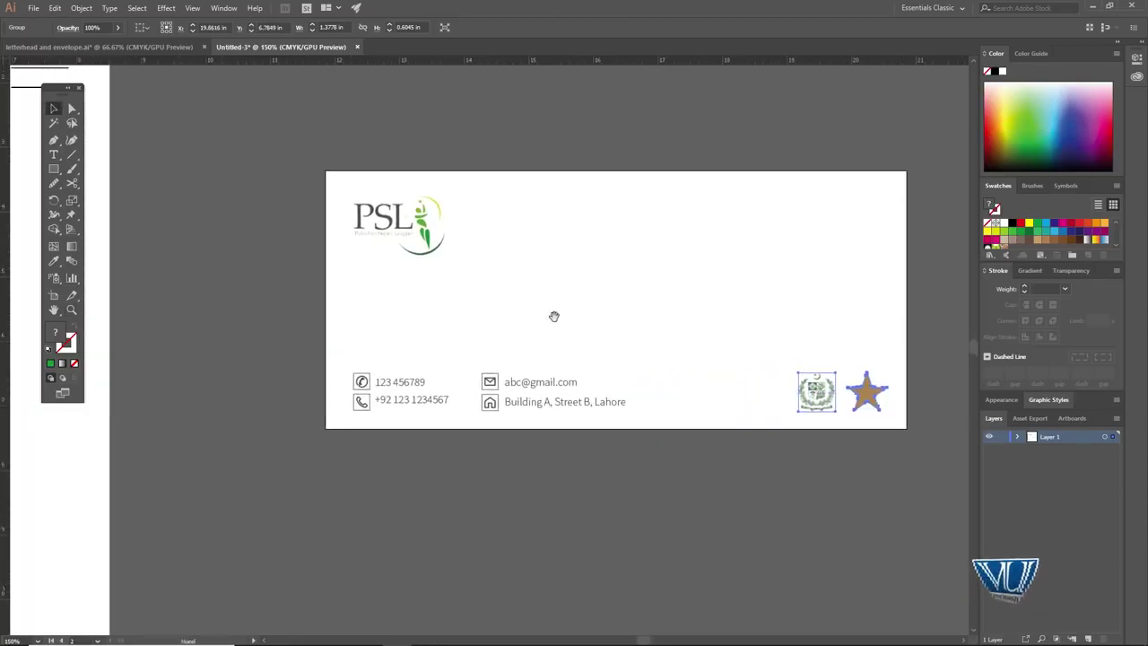
pyautogui.hscroll(-1, 553, 314)
pyautogui.press('z')
pyautogui.keyDown('alt'); pyautogui.click(478, 325); pyautogui.keyUp('alt')
pyautogui.keyDown('alt'); pyautogui.click(500, 344); pyautogui.keyUp('alt')
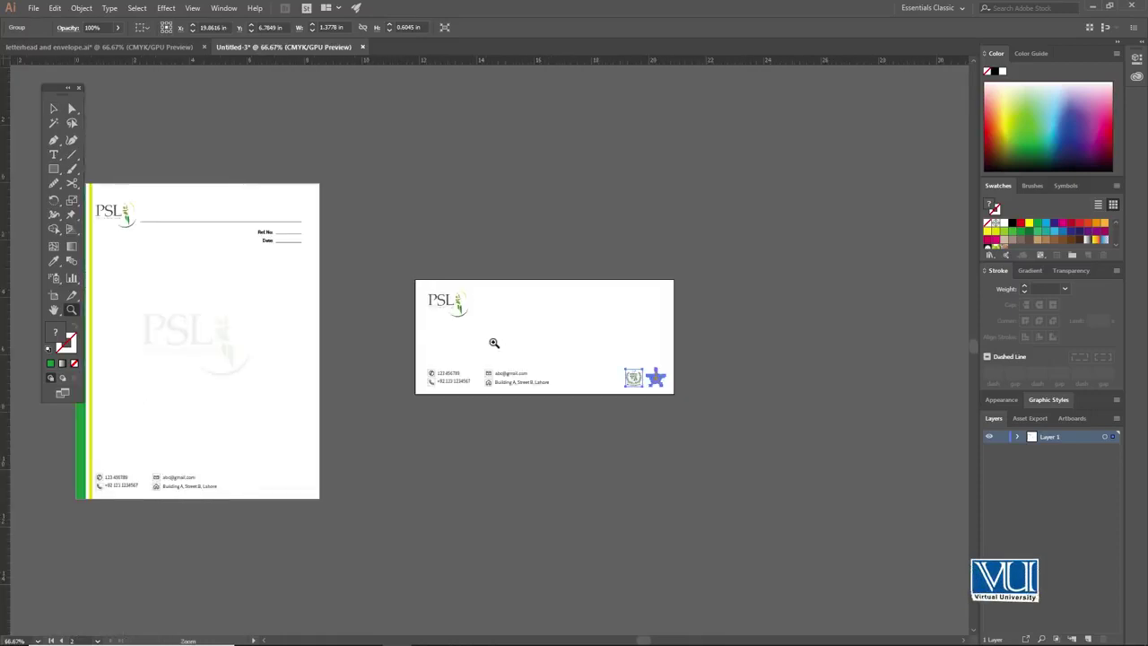
pyautogui.press('v')
pyautogui.moveTo(494, 336); pyautogui.dragTo(521, 330)
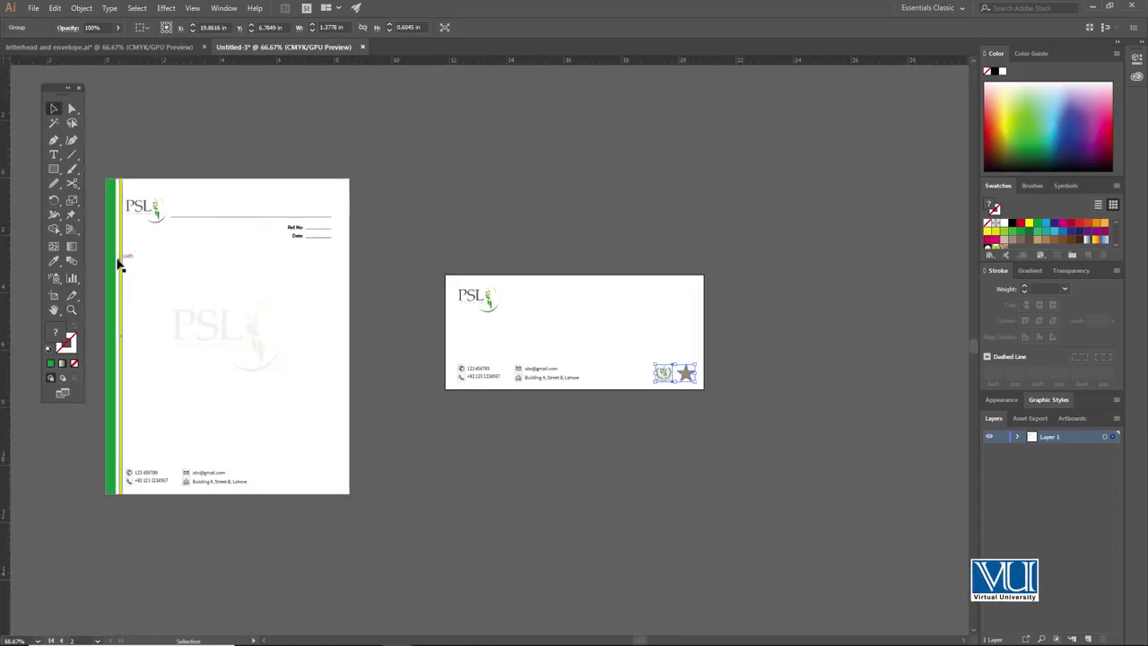
pyautogui.click(119, 264)
pyautogui.moveTo(123, 267); pyautogui.dragTo(462, 276)
# Shorten the copied strips from both ends to match the envelope's 4 in height
pyautogui.press('z')
pyautogui.click(461, 295)
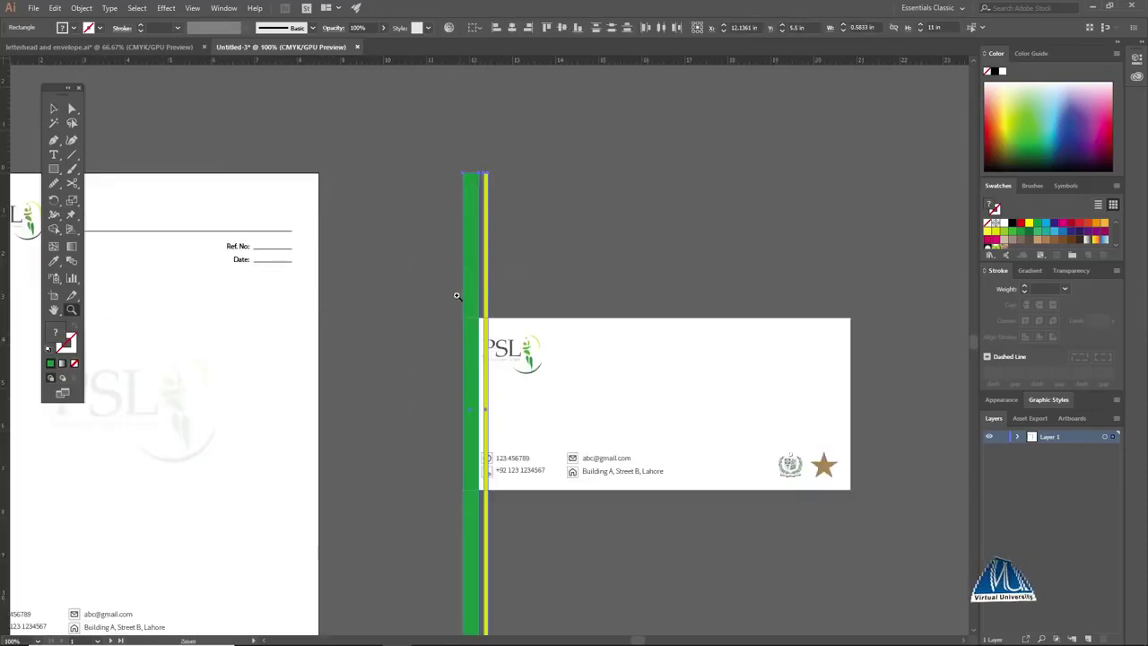
pyautogui.press('v')
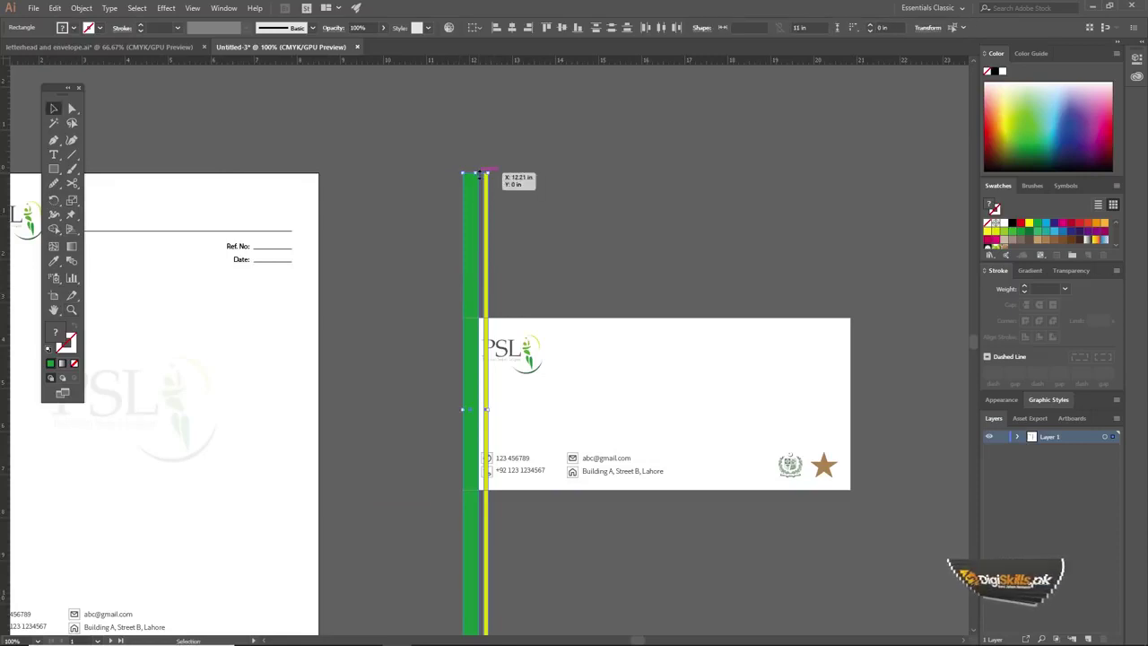
pyautogui.moveTo(478, 185); pyautogui.dragTo(480, 318)
pyautogui.scroll(-3, 470, 471)
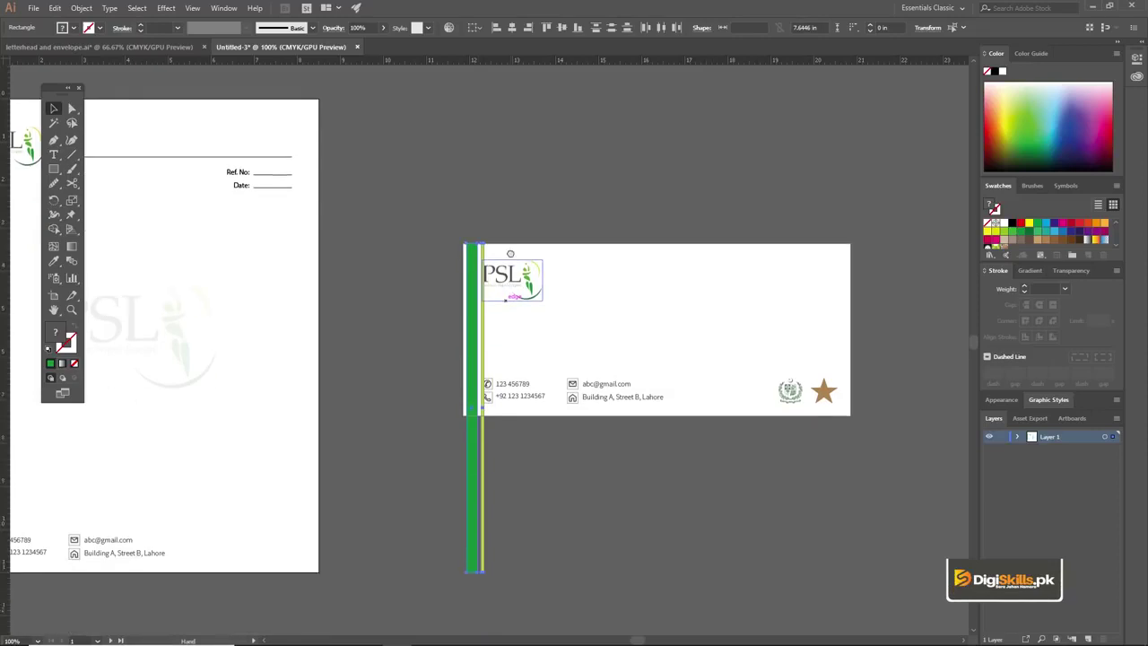
pyautogui.moveTo(470, 510); pyautogui.dragTo(490, 230)
# Move the two shortened strips flush against the envelope's left edge
pyautogui.press('z')
pyautogui.click(482, 251)
pyautogui.click(476, 221)
pyautogui.click(482, 300)
pyautogui.press('v')
pyautogui.moveTo(467, 295); pyautogui.dragTo(456, 294)
pyautogui.hotkey('ctrl', '-')
pyautogui.hotkey('ctrl', '-')
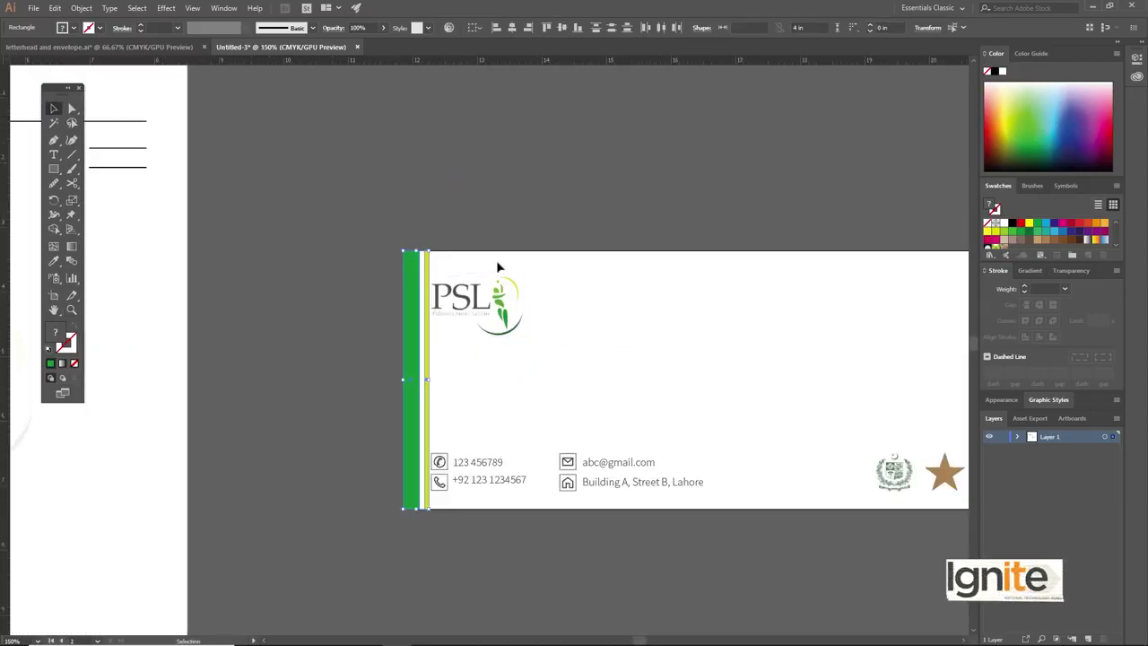
# Shift the envelope's logo and contact details slightly right to clear the yellow-green strip
pyautogui.click(496, 261)
pyautogui.moveTo(680, 491); pyautogui.dragTo(694, 464)
pyautogui.moveTo(685, 423); pyautogui.dragTo(599, 408)
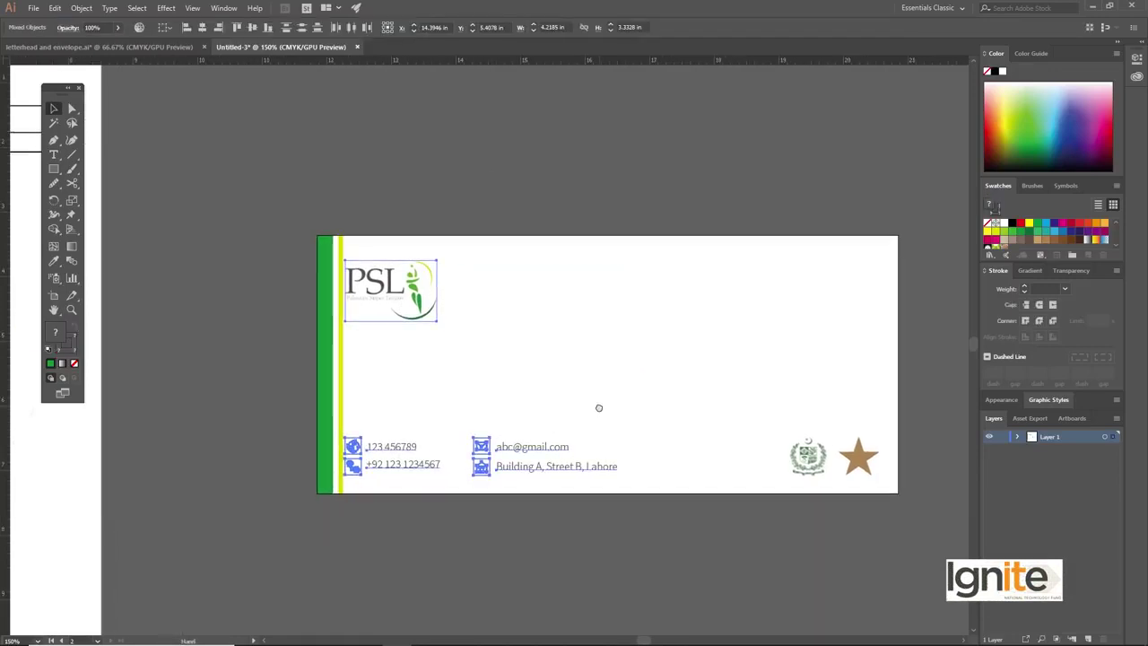
pyautogui.press('Right')
pyautogui.press('Right')
pyautogui.press('Right')
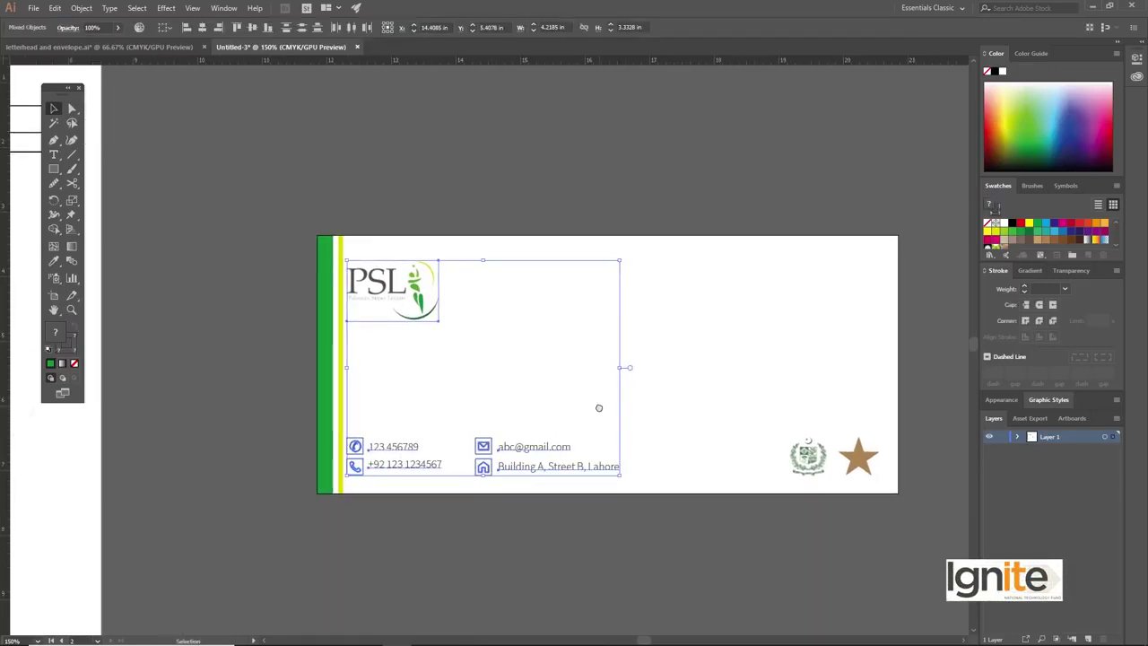
pyautogui.press('Right')
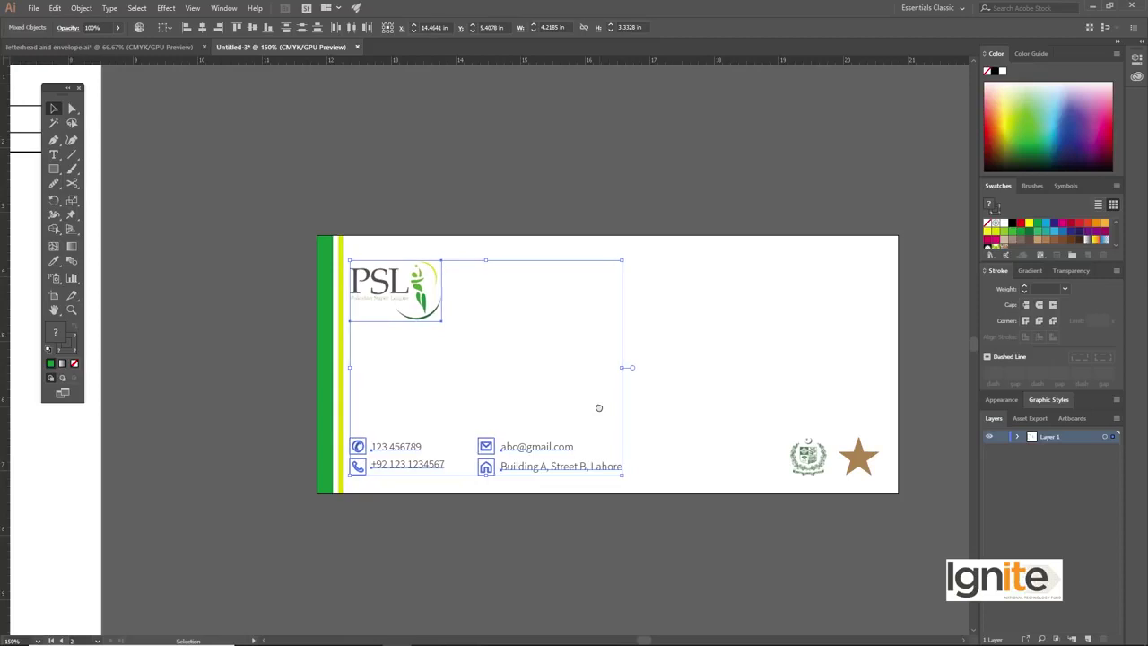
pyautogui.press('Right')
pyautogui.click(538, 382)
pyautogui.keyDown('ctrl'); pyautogui.keyDown('alt'); pyautogui.click(480, 376); pyautogui.keyUp('alt'); pyautogui.keyUp('ctrl')
pyautogui.keyDown('ctrl'); pyautogui.keyDown('alt'); pyautogui.click(466, 341); pyautogui.keyUp('alt'); pyautogui.keyUp('ctrl')
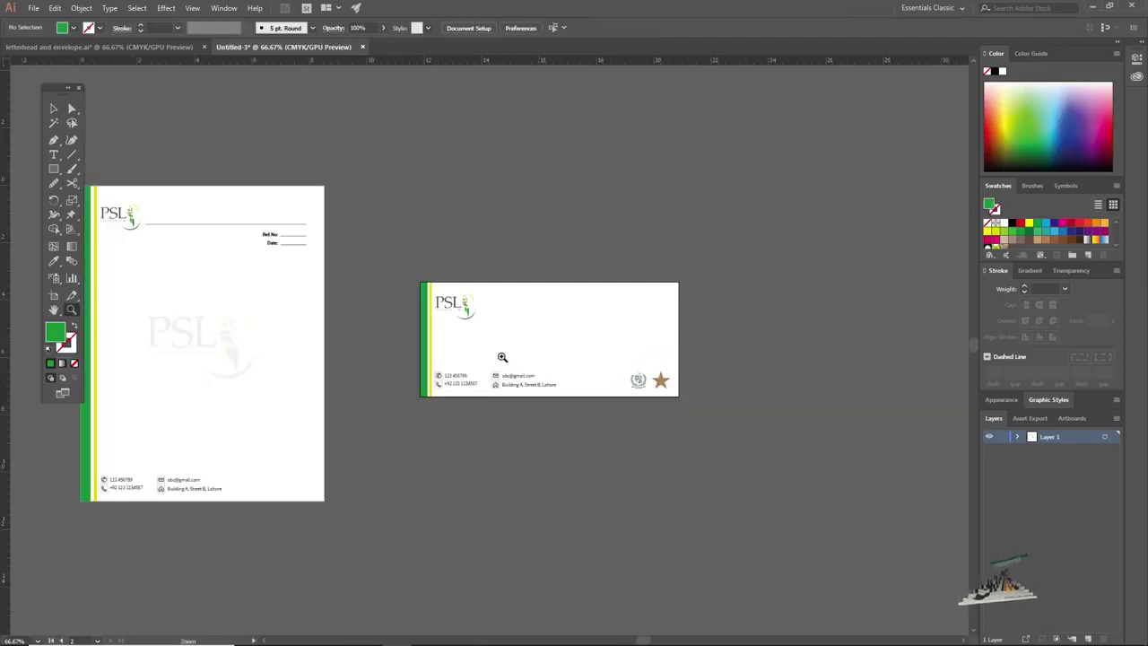
# Draw a white 9 × 4 in rectangle the size of the envelope and place it directly below the envelope as its back panel
pyautogui.keyDown('ctrl'); pyautogui.click(502, 357); pyautogui.keyUp('ctrl')
pyautogui.moveTo(481, 327); pyautogui.dragTo(513, 341)
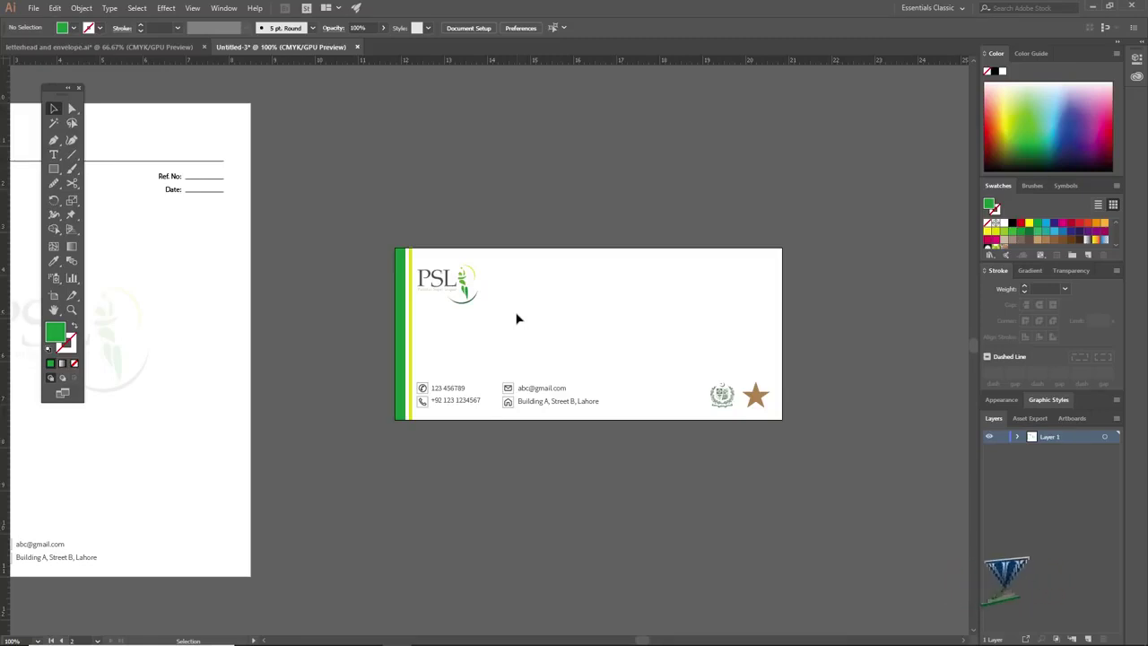
pyautogui.hotkey('ctrl', 'space')
pyautogui.keyDown('ctrl'); pyautogui.click(561, 350); pyautogui.keyUp('ctrl')
pyautogui.moveTo(486, 300); pyautogui.dragTo(464, 269)
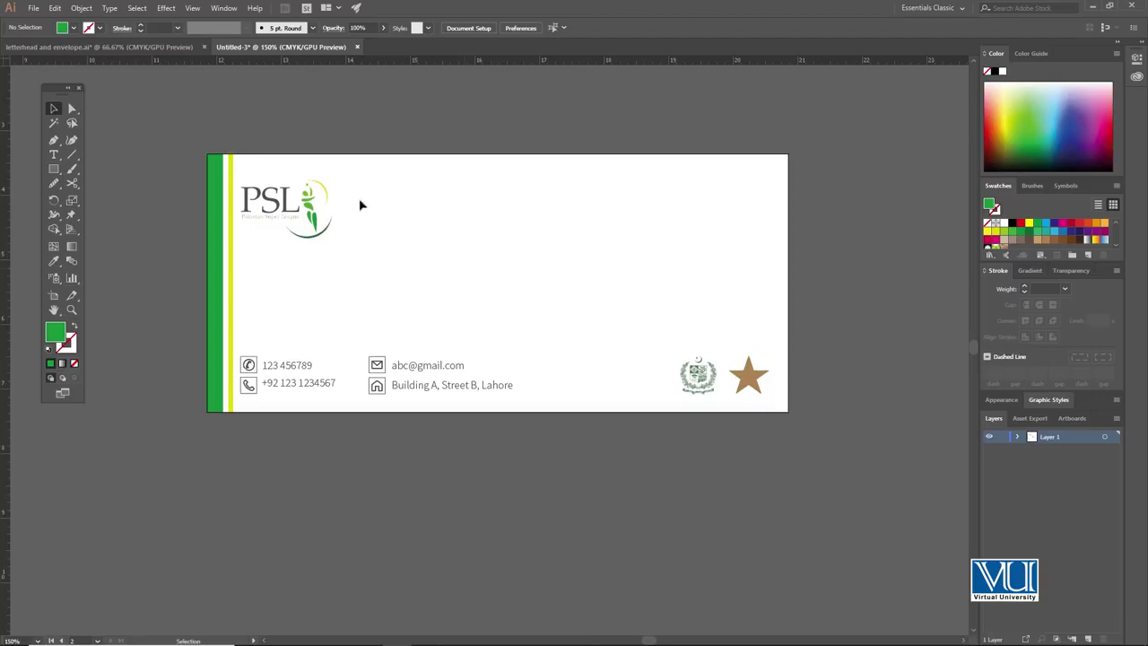
pyautogui.press('m')
pyautogui.moveTo(204, 120); pyautogui.dragTo(783, 376)
pyautogui.press('v')
pyautogui.moveTo(606, 247); pyautogui.dragTo(615, 464)
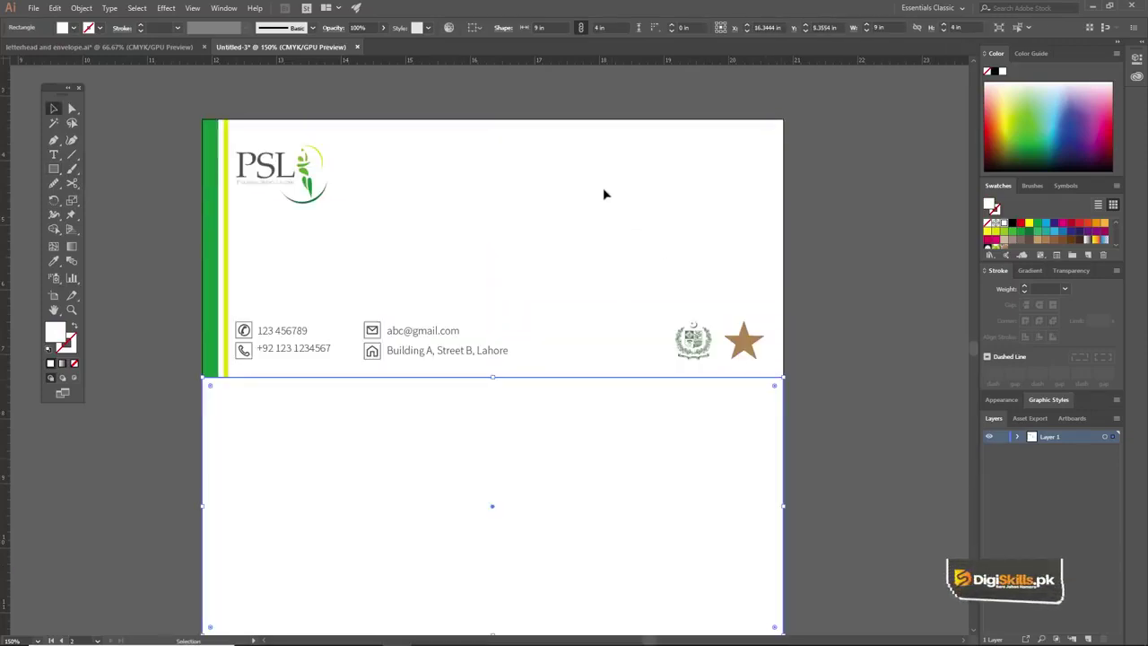
# Bring the envelope's green and yellow-green strips to the front and extend them down to the back panel's lower edge
pyautogui.scroll(-2, 451, 364)
pyautogui.click(231, 226)
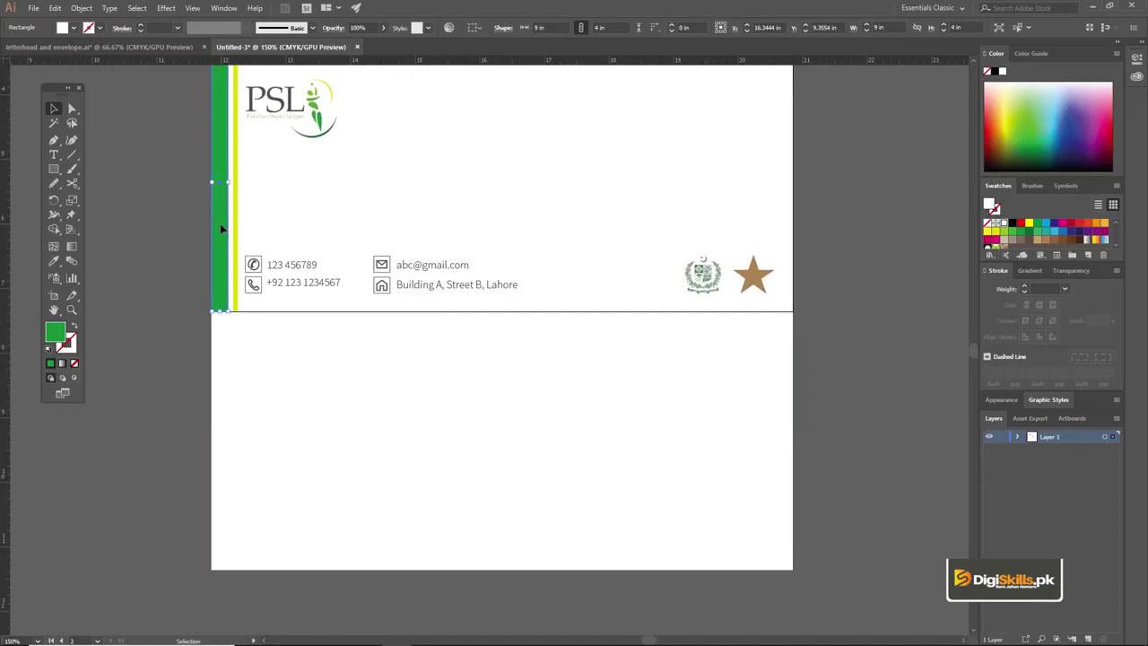
pyautogui.click(237, 226)
pyautogui.rightClick(238, 228)
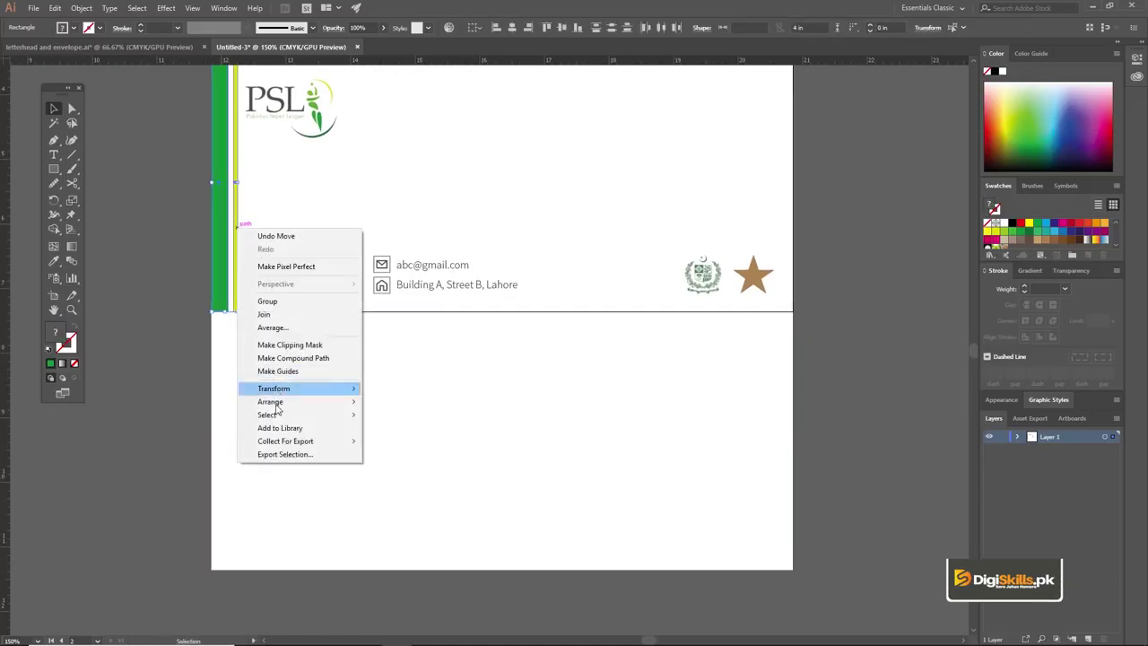
pyautogui.moveTo(278, 404)
pyautogui.click(400, 401)
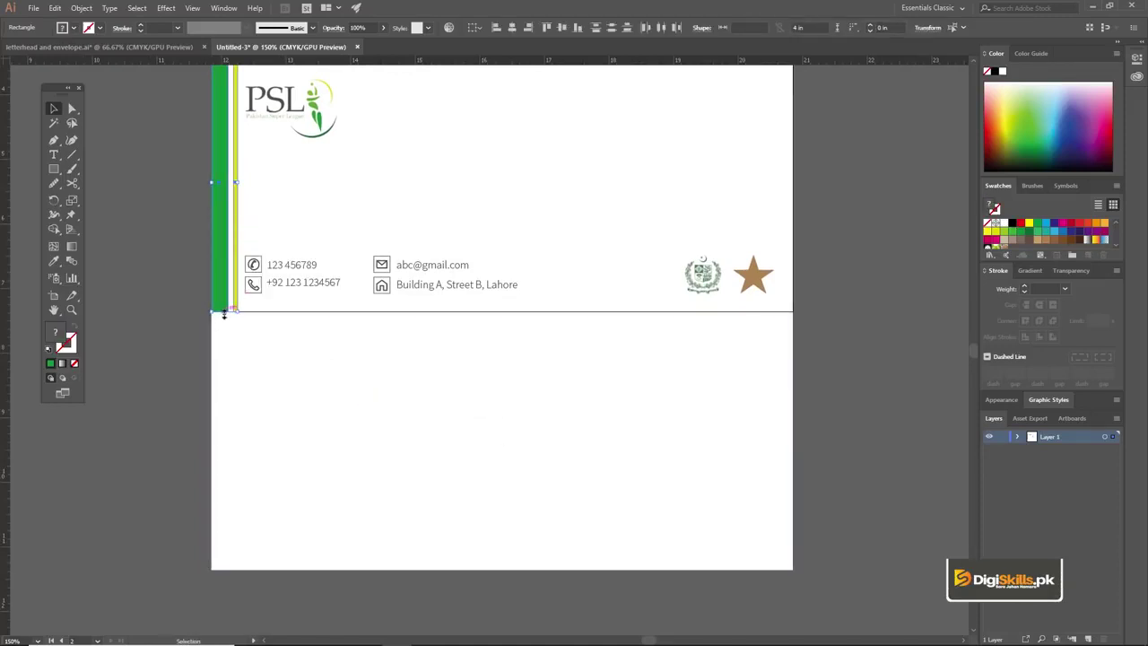
pyautogui.moveTo(227, 342); pyautogui.dragTo(225, 566)
pyautogui.click(162, 293)
# Draw a 4 in high side flap rectangle against the envelope's right edge and set its width to 0.5 in
pyautogui.press('z')
pyautogui.keyDown('alt'); pyautogui.click(426, 257); pyautogui.keyUp('alt')
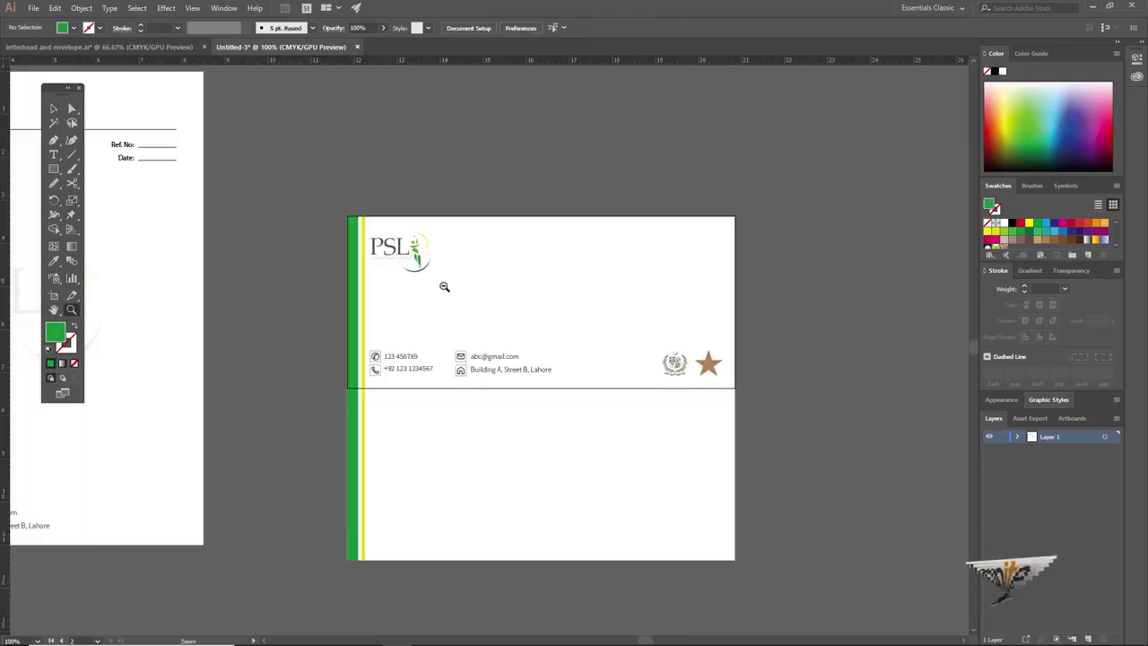
pyautogui.keyDown('alt'); pyautogui.click(445, 287); pyautogui.keyUp('alt')
pyautogui.click(527, 360)
pyautogui.press('v')
pyautogui.moveTo(474, 311); pyautogui.dragTo(443, 233)
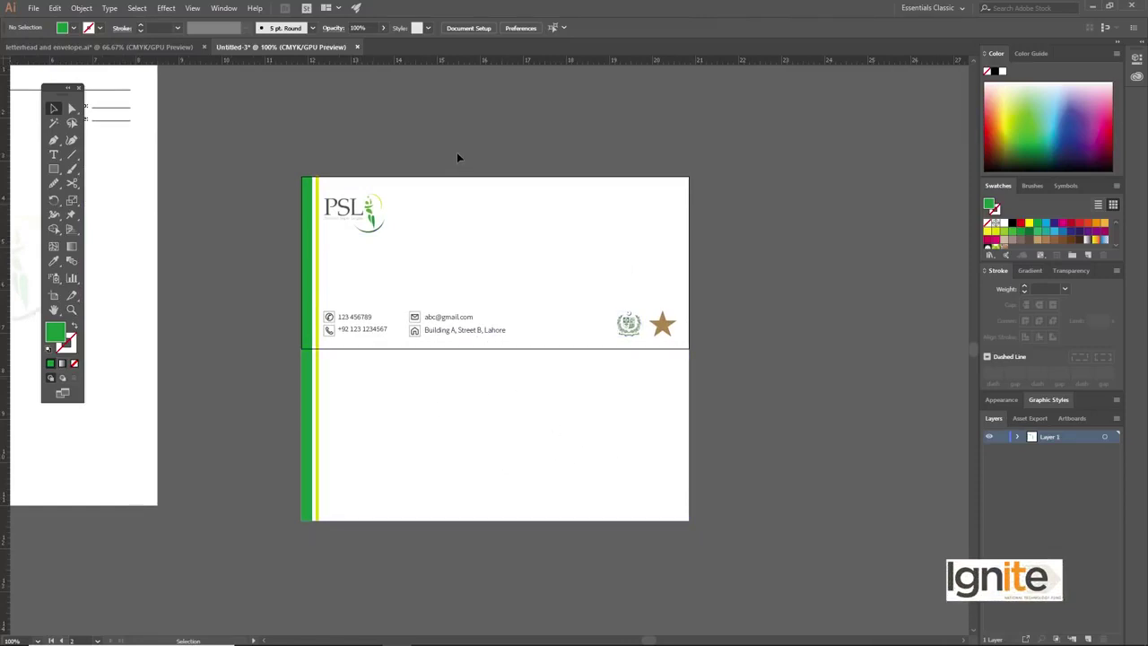
pyautogui.moveTo(443, 230); pyautogui.dragTo(429, 215)
pyautogui.press('m')
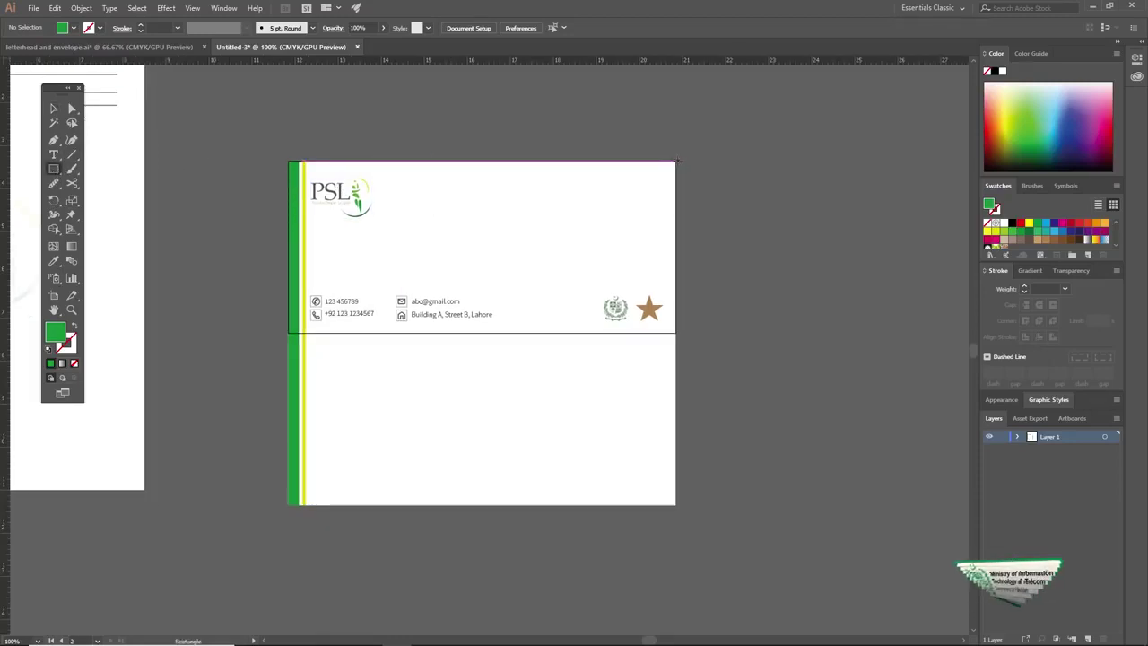
pyautogui.moveTo(676, 162); pyautogui.dragTo(701, 332)
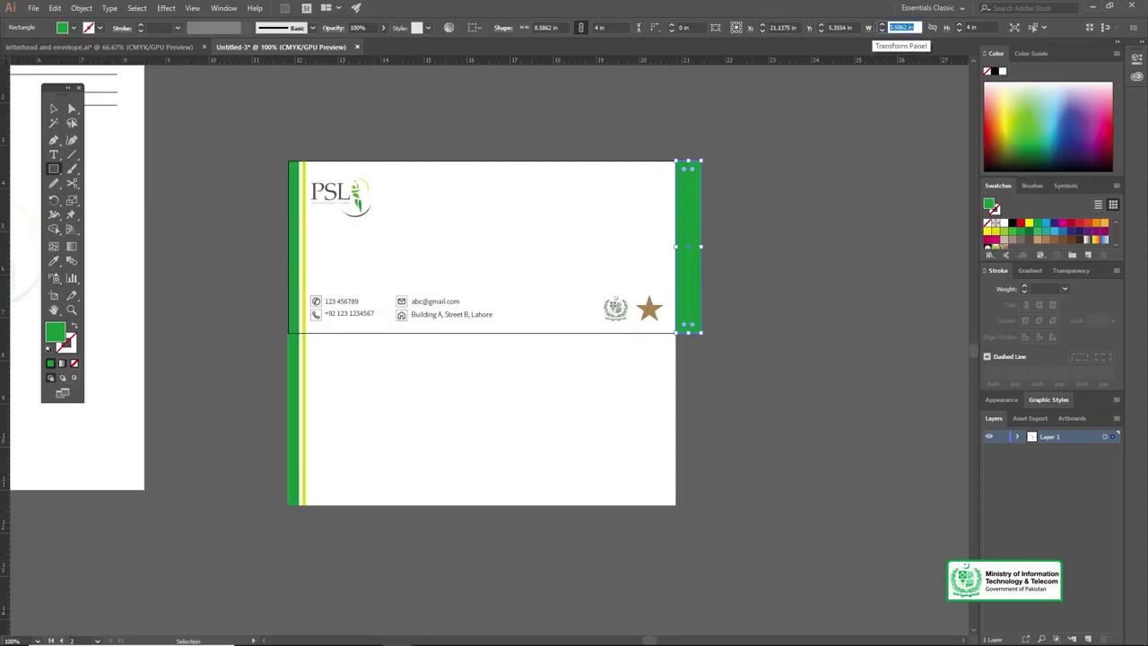
pyautogui.press('Return')
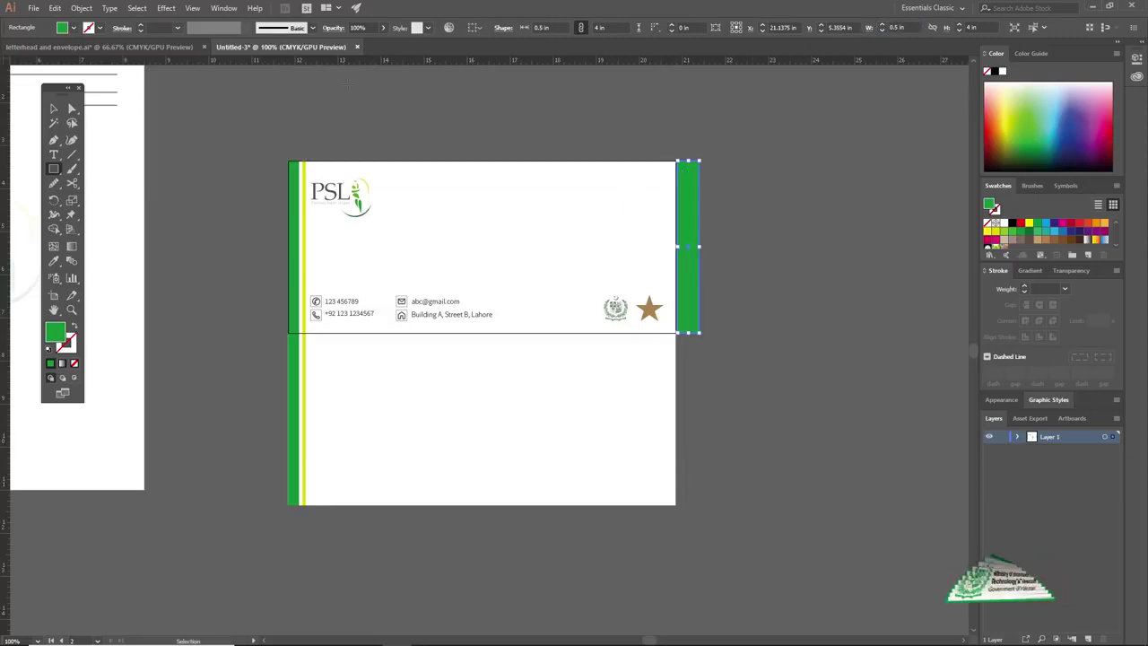
# Fill the side flap with white and move it flush against the envelope's right edge
pyautogui.doubleClick(55, 334)
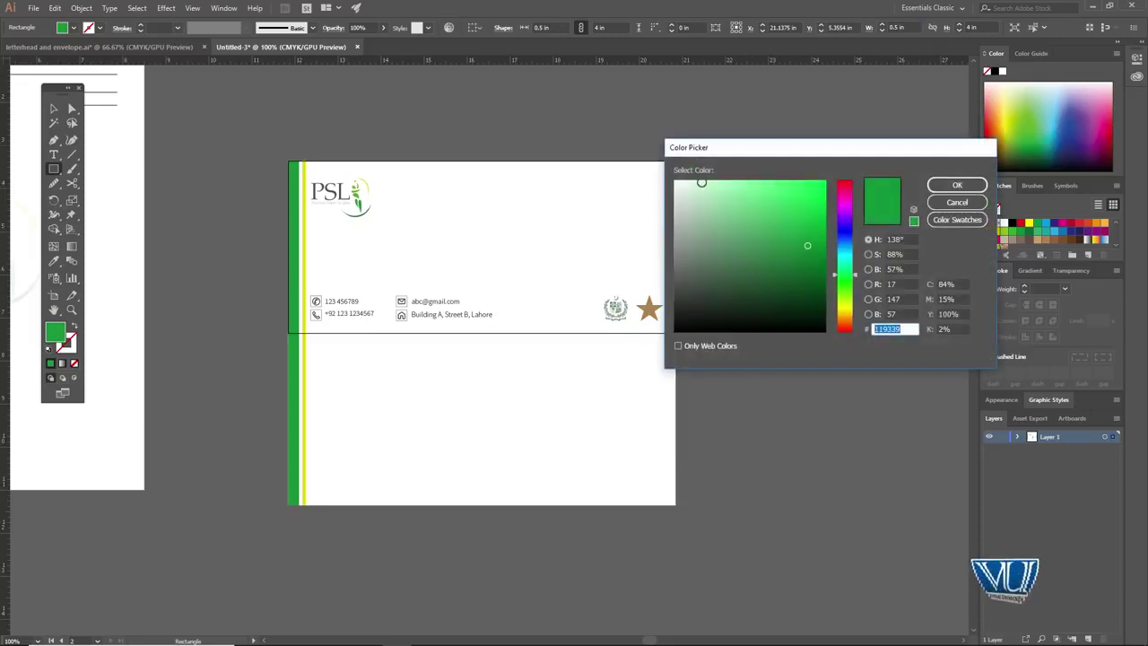
pyautogui.click(948, 188)
pyautogui.press('v')
pyautogui.click(763, 178)
pyautogui.press('z')
pyautogui.moveTo(670, 160); pyautogui.dragTo(840, 353)
pyautogui.press('v')
pyautogui.click(767, 270)
# Copy the white side flap to the envelope's other end, flush against the left edge beside the green strip
pyautogui.press('z')
pyautogui.keyDown('alt'); pyautogui.click(427, 299); pyautogui.keyUp('alt')
pyautogui.keyDown('alt'); pyautogui.click(428, 391); pyautogui.keyUp('alt')
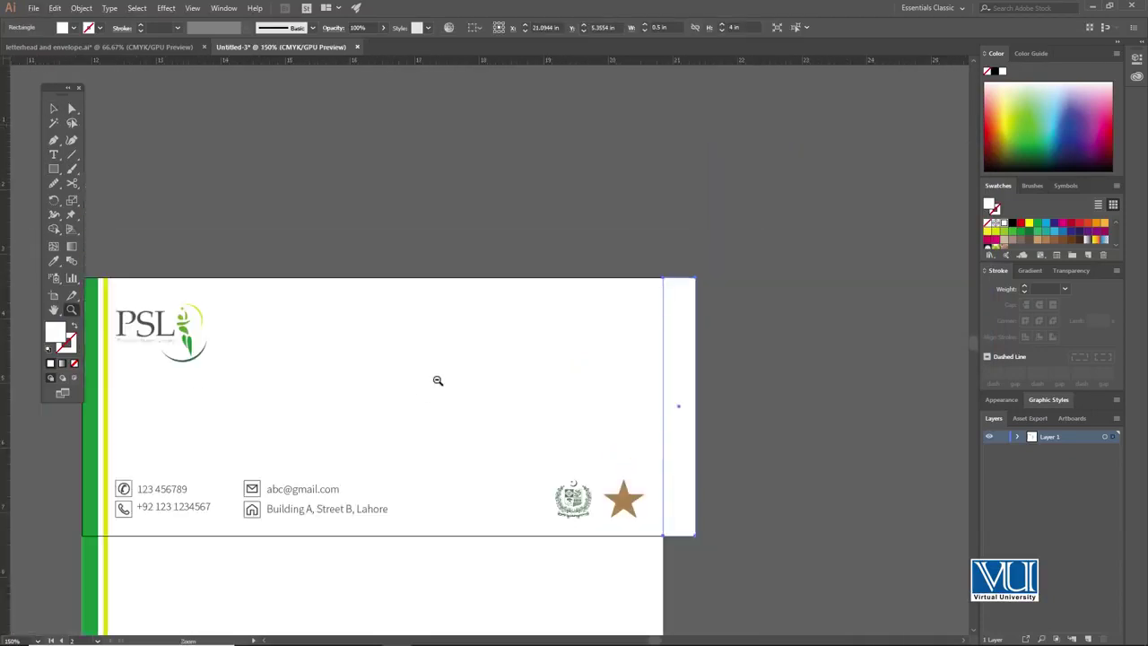
pyautogui.keyDown('alt'); pyautogui.click(435, 379); pyautogui.keyUp('alt')
pyautogui.press('v')
pyautogui.moveTo(646, 328); pyautogui.dragTo(236, 321)
pyautogui.press('z')
pyautogui.moveTo(225, 256); pyautogui.dragTo(643, 446)
pyautogui.press('v')
pyautogui.moveTo(579, 330); pyautogui.dragTo(549, 110)
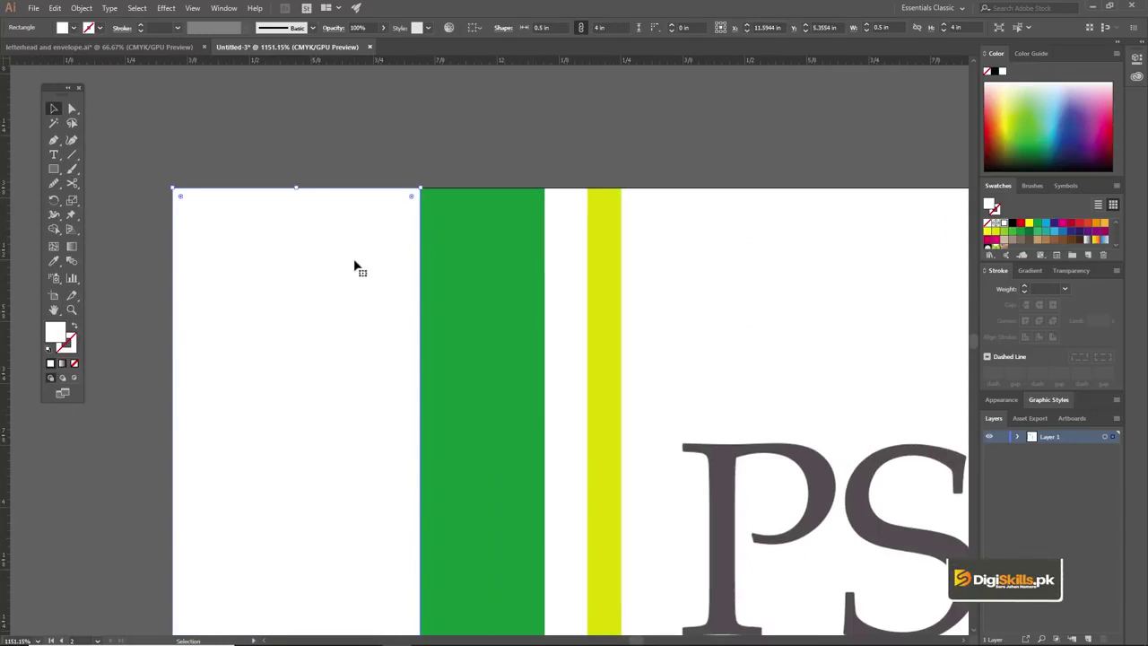
# Round the outer upper corners of both side flaps to a radius of about 0.43 in
pyautogui.press('z')
pyautogui.keyDown('alt'); pyautogui.click(559, 327); pyautogui.keyUp('alt')
pyautogui.keyDown('alt'); pyautogui.click(559, 326); pyautogui.keyUp('alt')
pyautogui.keyDown('alt'); pyautogui.click(559, 326); pyautogui.keyUp('alt')
pyautogui.keyDown('alt'); pyautogui.click(559, 326); pyautogui.keyUp('alt')
pyautogui.keyDown('alt'); pyautogui.click(570, 373); pyautogui.keyUp('alt')
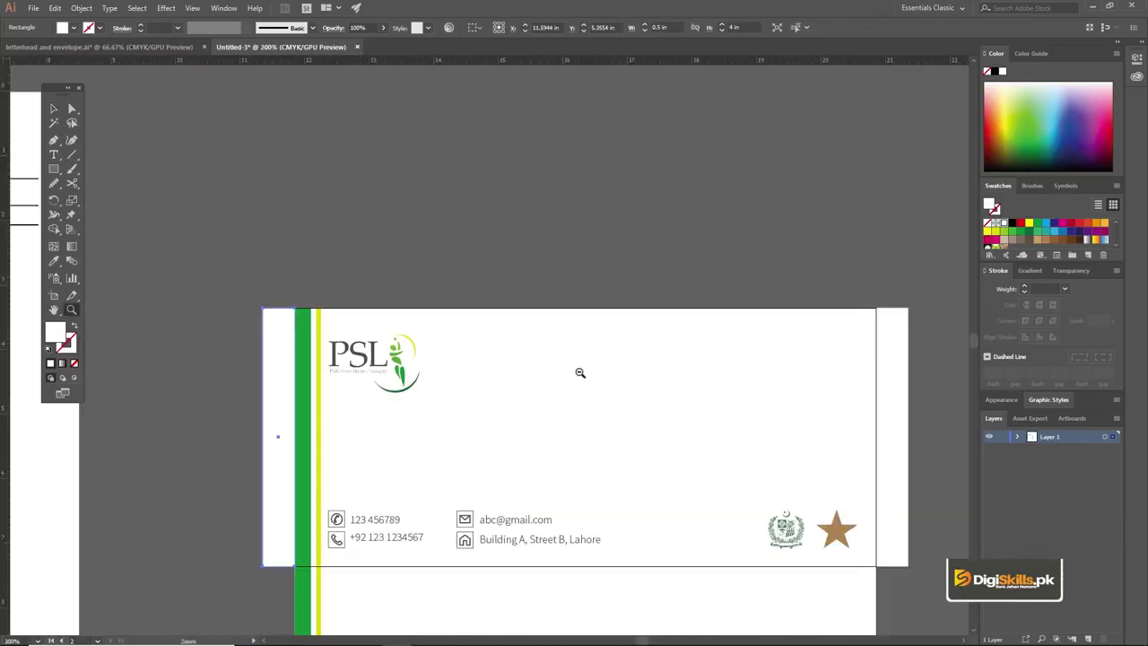
pyautogui.press('v')
pyautogui.moveTo(568, 344); pyautogui.dragTo(521, 276)
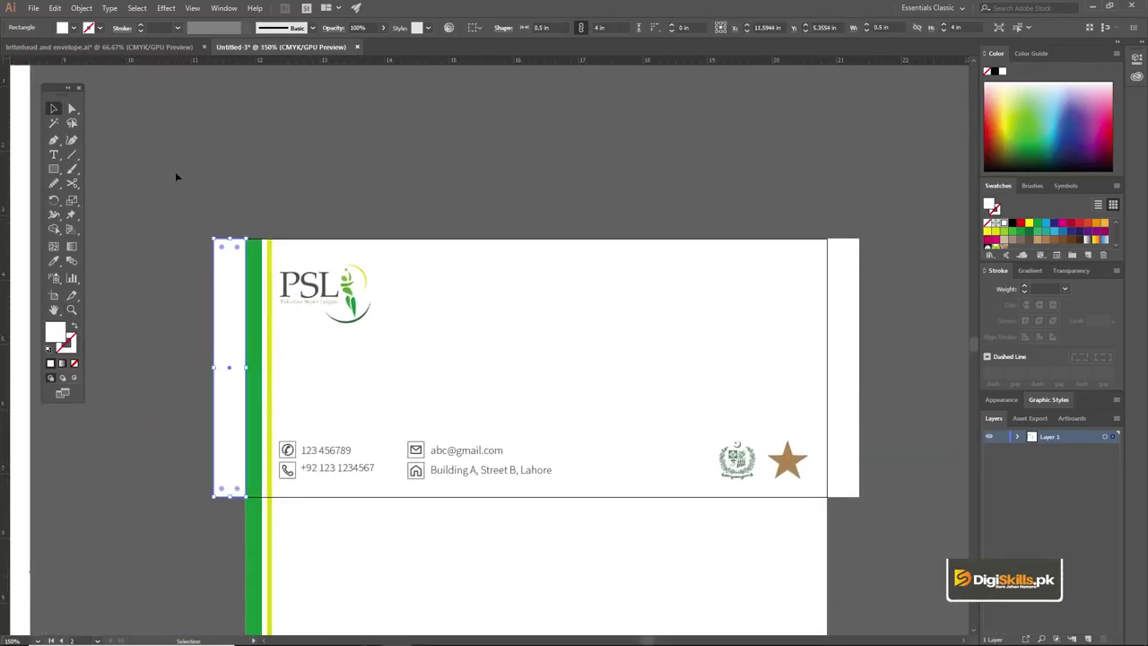
pyautogui.click(176, 177)
pyautogui.click(220, 254)
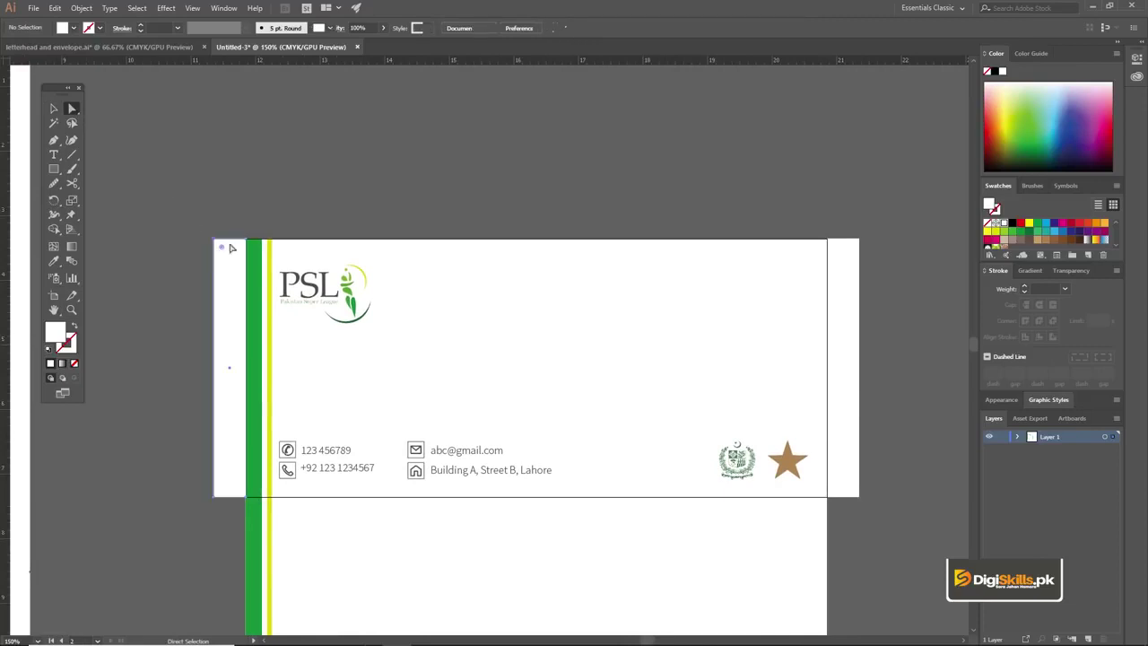
pyautogui.keyDown('shift'); pyautogui.click(852, 251); pyautogui.keyUp('shift')
pyautogui.moveTo(852, 251); pyautogui.dragTo(832, 271)
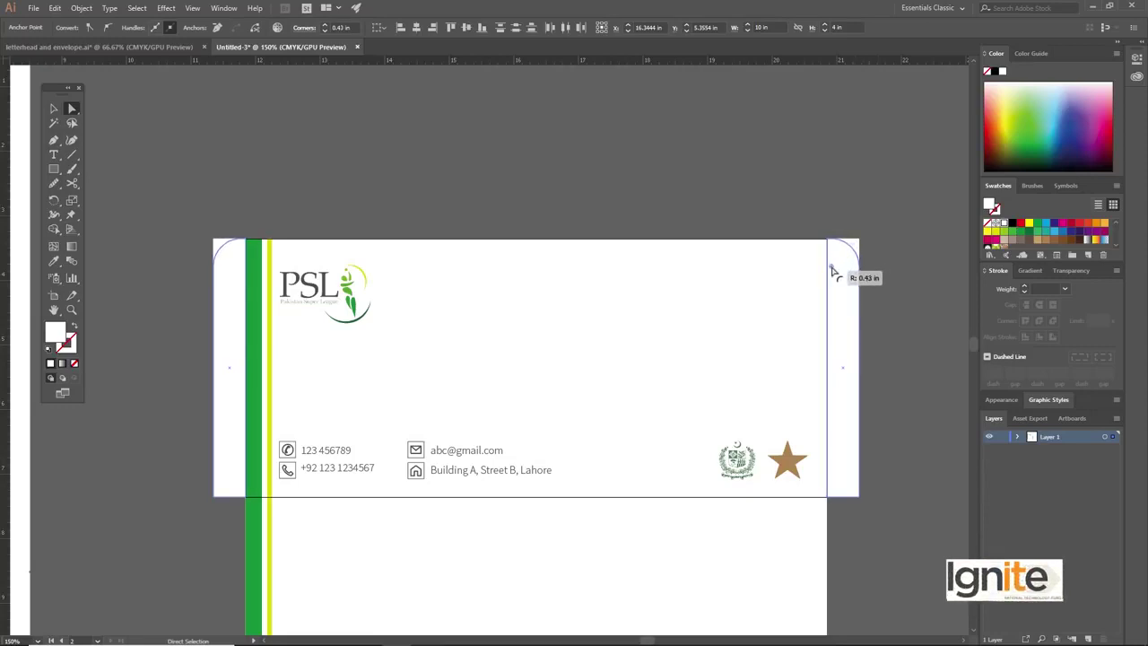
pyautogui.click(53, 108)
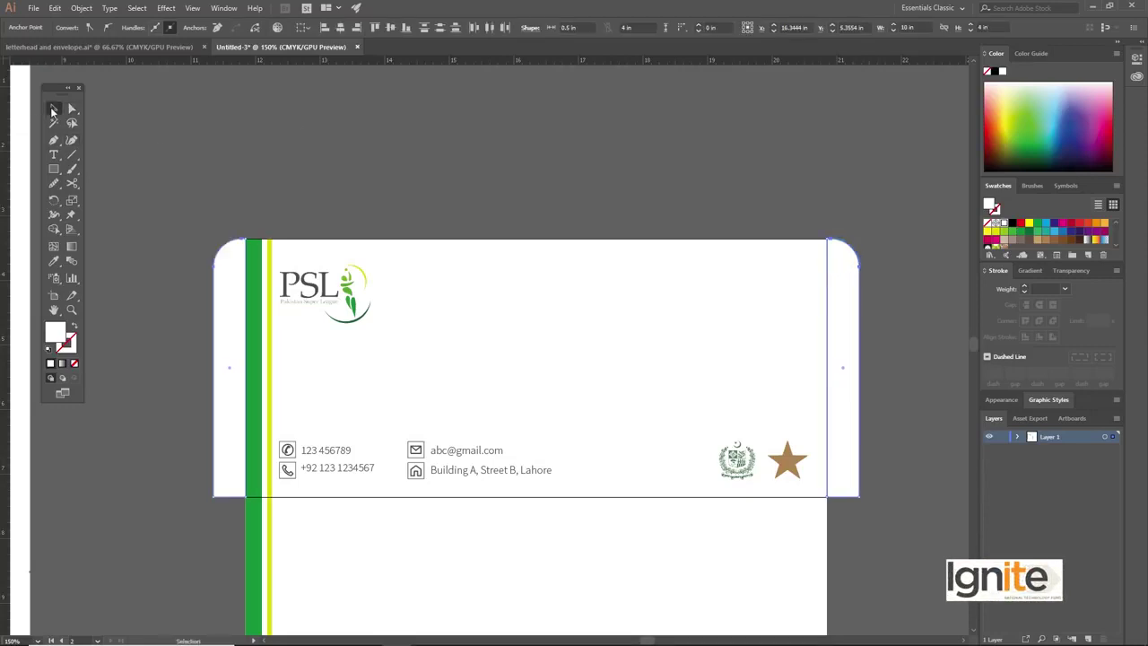
pyautogui.click(374, 153)
# Draw a 9 in wide white flap rectangle above the envelope front and set its height to 1.3 in
pyautogui.moveTo(486, 228); pyautogui.dragTo(437, 157)
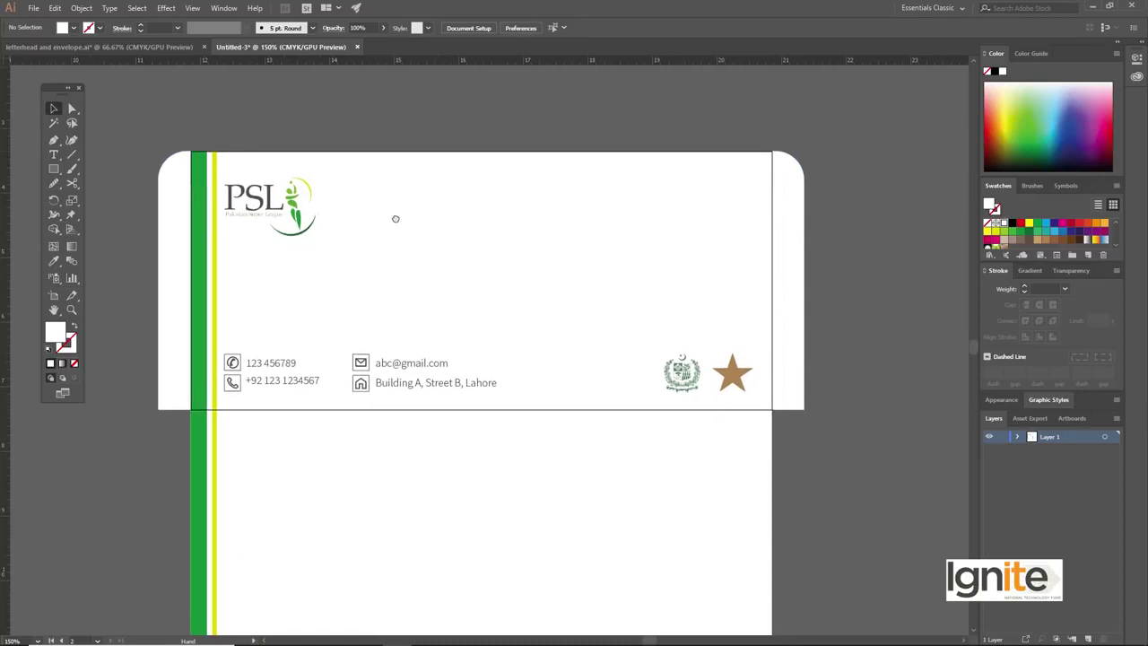
pyautogui.scroll(3, 393, 184)
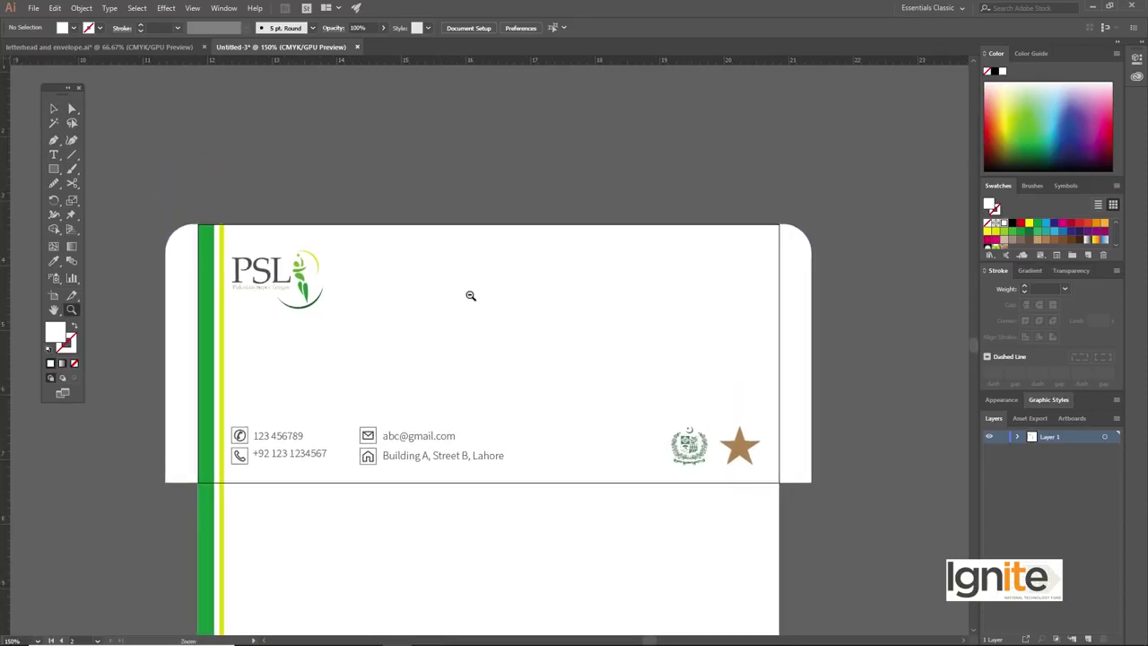
pyautogui.keyDown('ctrl'); pyautogui.keyDown('alt'); pyautogui.click(477, 302); pyautogui.keyUp('alt'); pyautogui.keyUp('ctrl')
pyautogui.keyDown('ctrl'); pyautogui.keyDown('alt'); pyautogui.click(475, 300); pyautogui.keyUp('alt'); pyautogui.keyUp('ctrl')
pyautogui.keyDown('ctrl'); pyautogui.click(480, 390); pyautogui.keyUp('ctrl')
pyautogui.moveTo(499, 316); pyautogui.dragTo(486, 219)
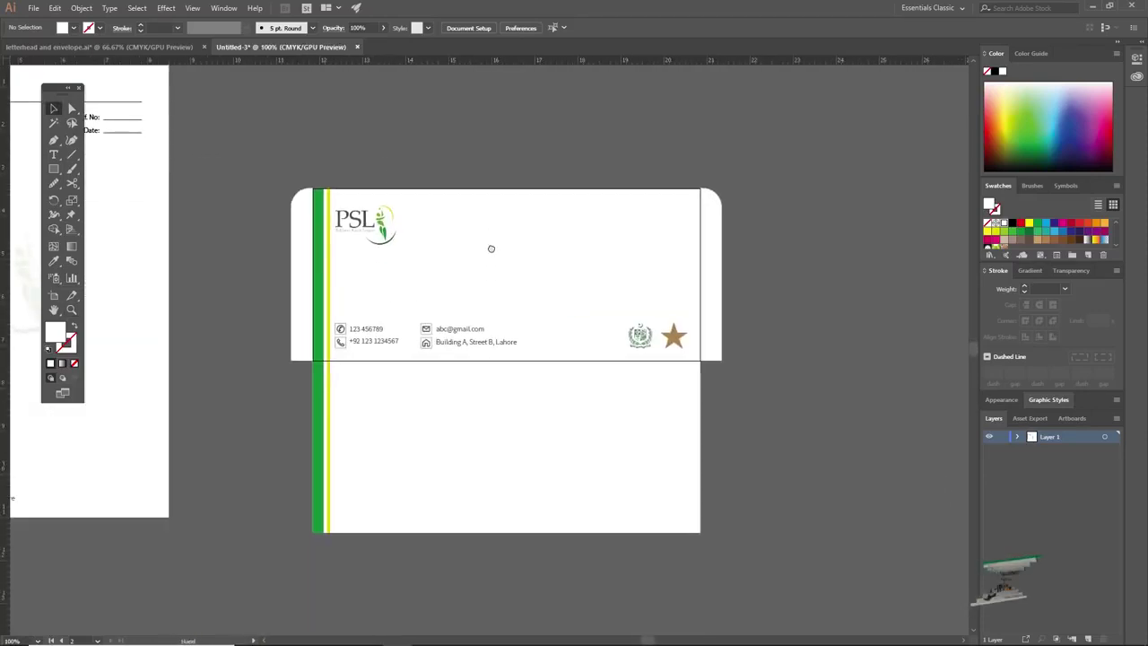
pyautogui.scroll(1, 486, 197)
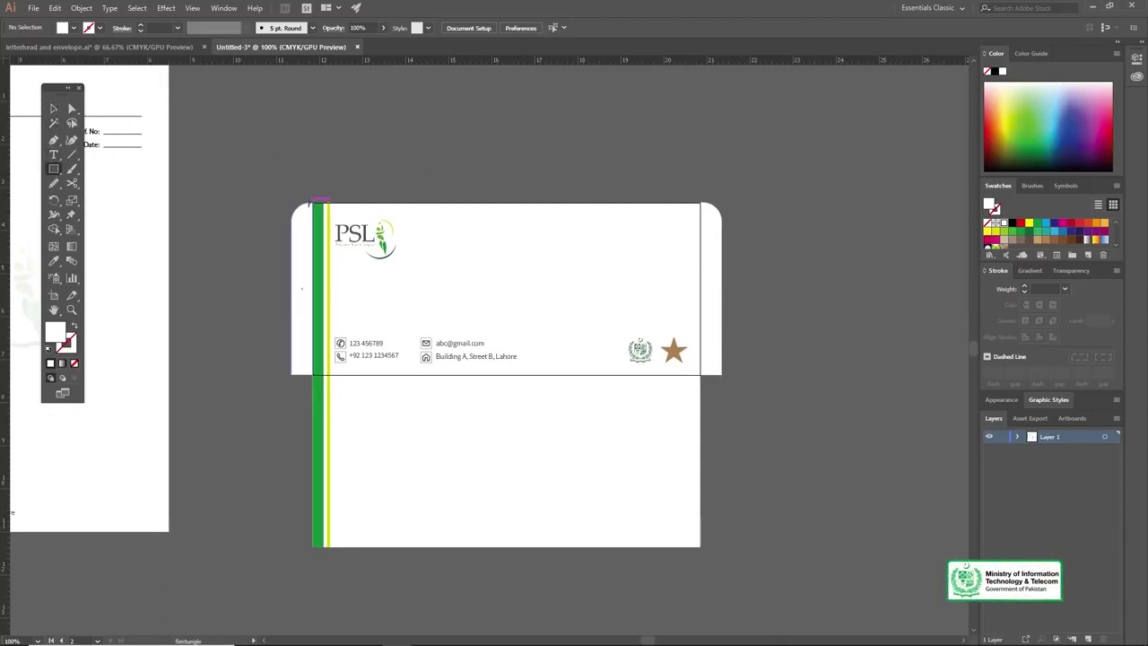
pyautogui.moveTo(357, 196); pyautogui.dragTo(701, 170)
pyautogui.press('v')
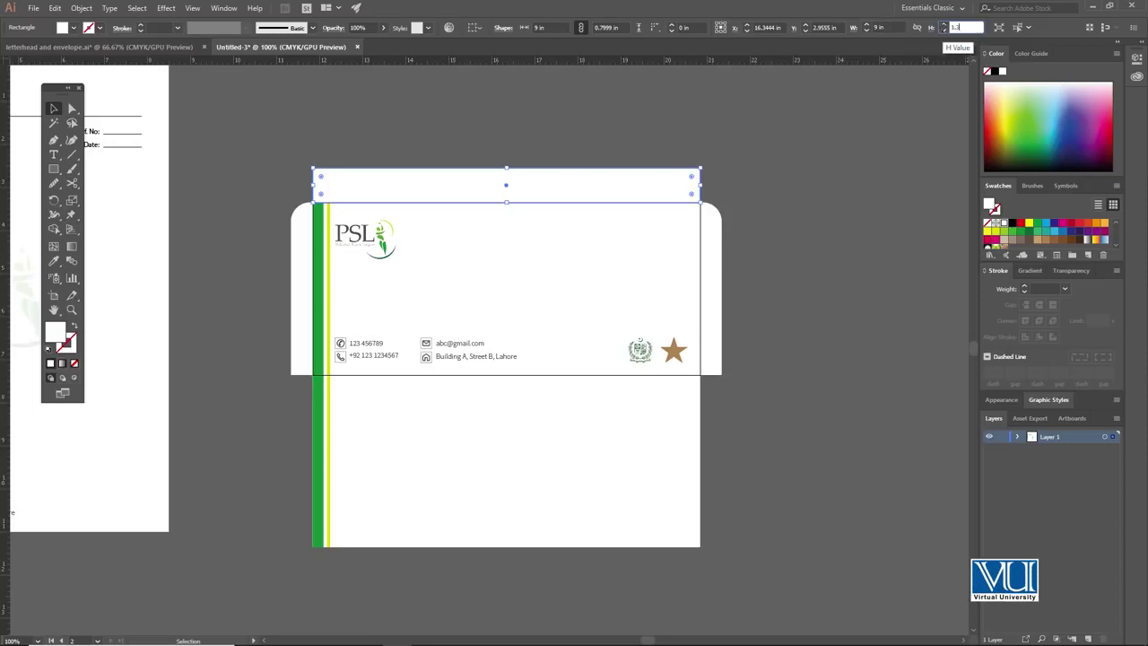
pyautogui.press('Return')
# Move the top flap up until its lower edge sits flush on the envelope's upper edge
pyautogui.press('z')
pyautogui.click(524, 192)
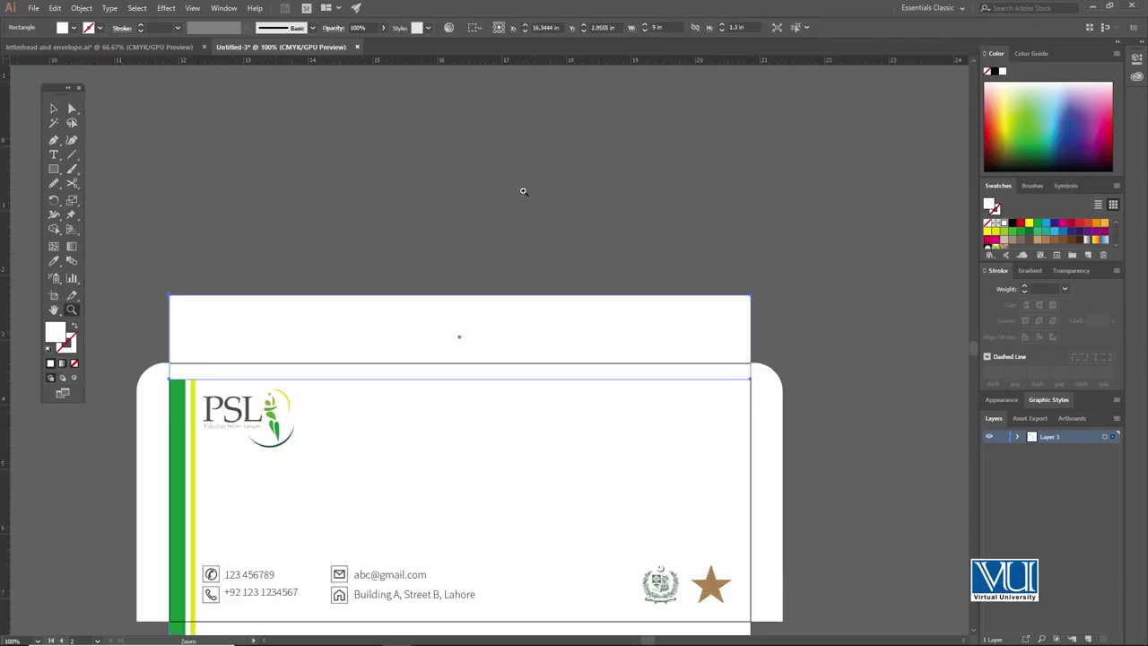
pyautogui.click(468, 360)
pyautogui.press('v')
pyautogui.moveTo(564, 282); pyautogui.dragTo(563, 259)
# Round the two upper corners of the envelope's top flap
pyautogui.press('z')
pyautogui.keyDown('alt'); pyautogui.click(514, 283); pyautogui.keyUp('alt')
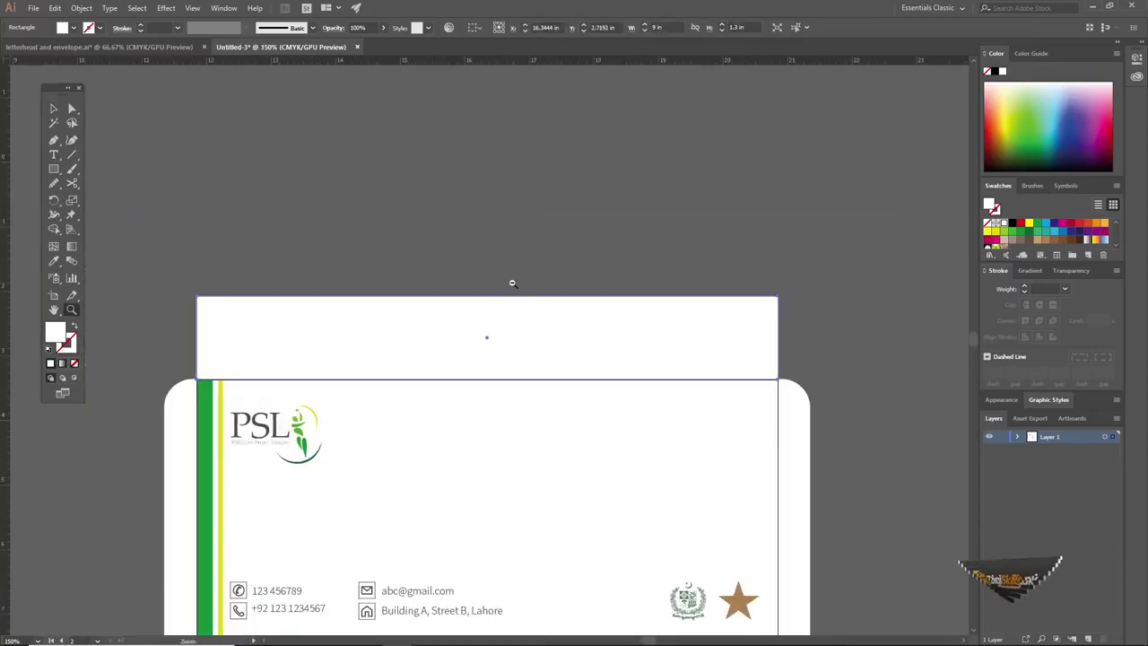
pyautogui.click(478, 336)
pyautogui.scroll(-1, 472, 192)
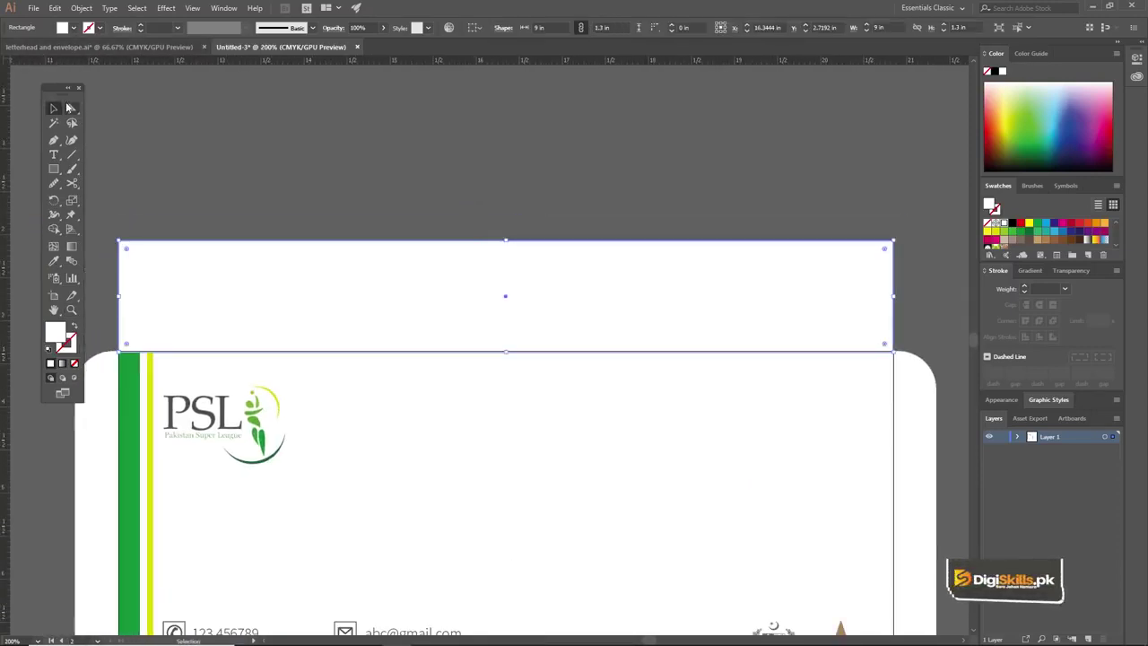
pyautogui.click(72, 109)
pyautogui.click(118, 207)
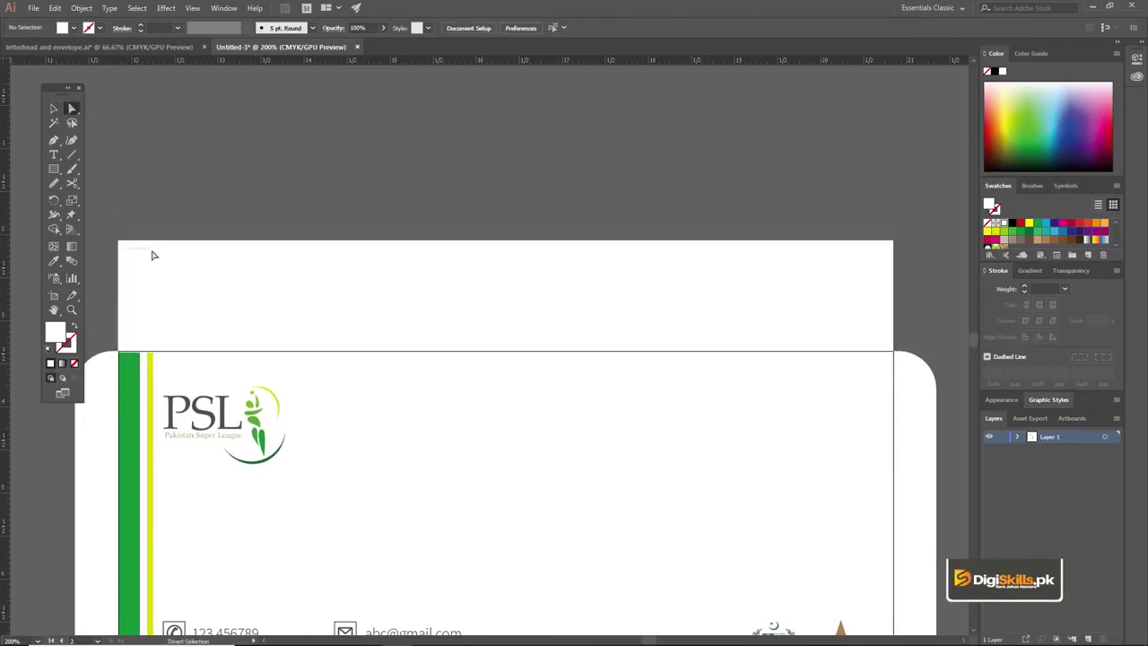
pyautogui.moveTo(153, 255); pyautogui.dragTo(164, 256)
pyautogui.moveTo(913, 252); pyautogui.dragTo(818, 301)
# View the letterhead and the unfolded envelope layout side by side
pyautogui.press('z')
pyautogui.keyDown('alt'); pyautogui.click(533, 442); pyautogui.keyUp('alt')
pyautogui.keyDown('alt'); pyautogui.click(534, 443); pyautogui.keyUp('alt')
pyautogui.keyDown('alt'); pyautogui.click(534, 442); pyautogui.keyUp('alt')
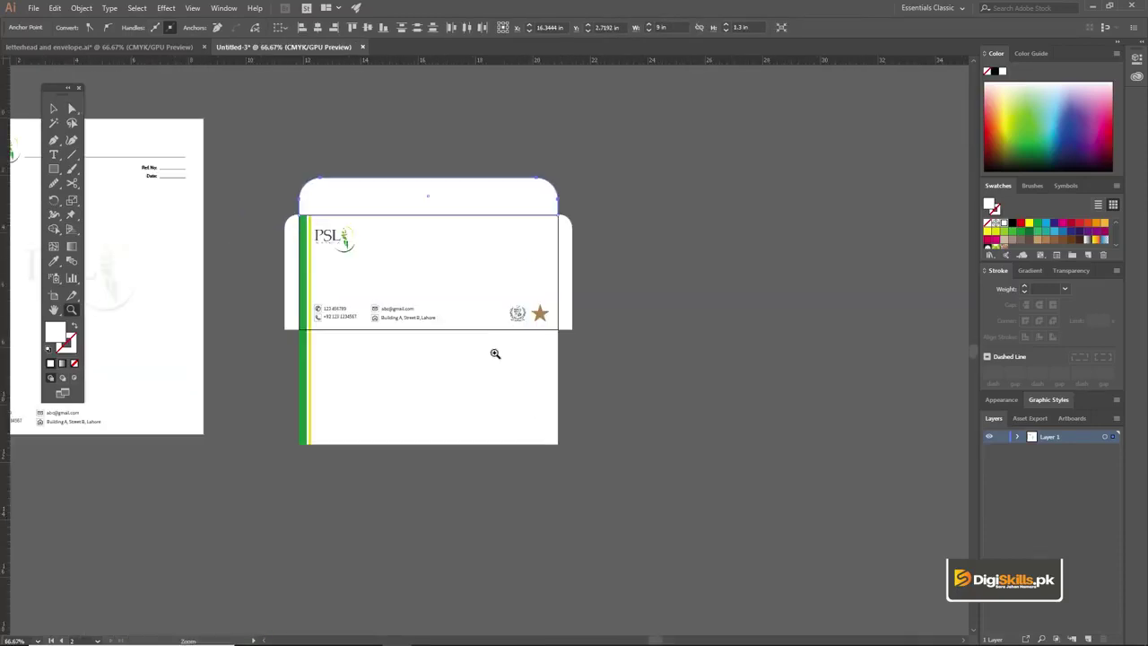
pyautogui.press('b')
pyautogui.press('space')
pyautogui.moveTo(434, 295)
pyautogui.mouseDown()
pyautogui.moveTo(697, 292)
pyautogui.moveTo(687, 339)
pyautogui.mouseUp()
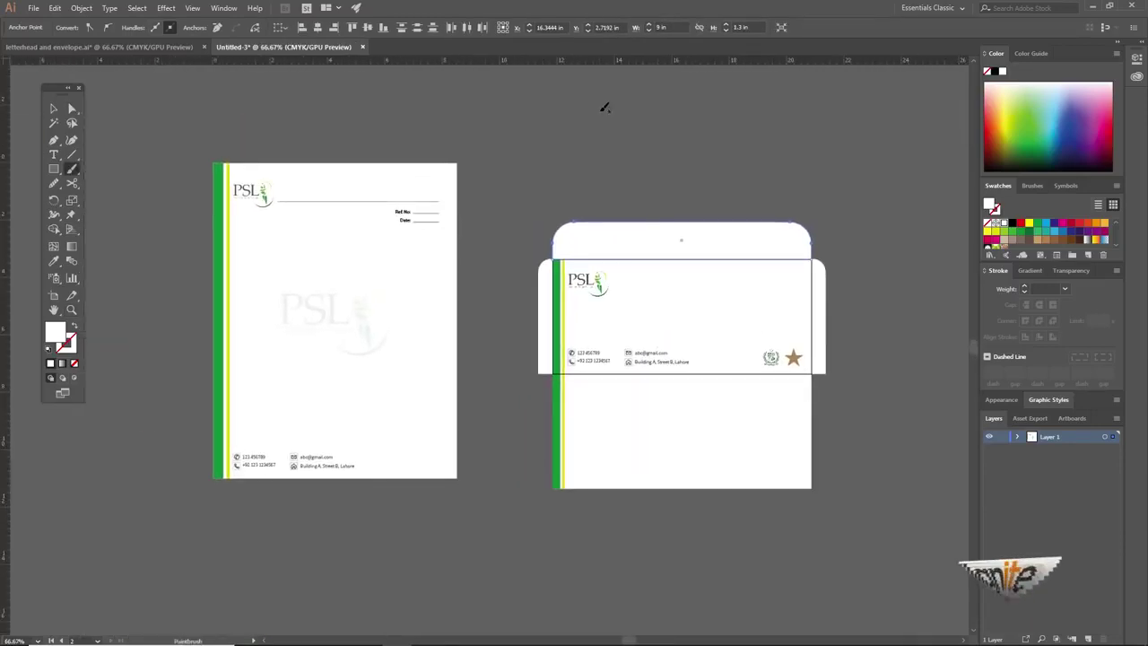